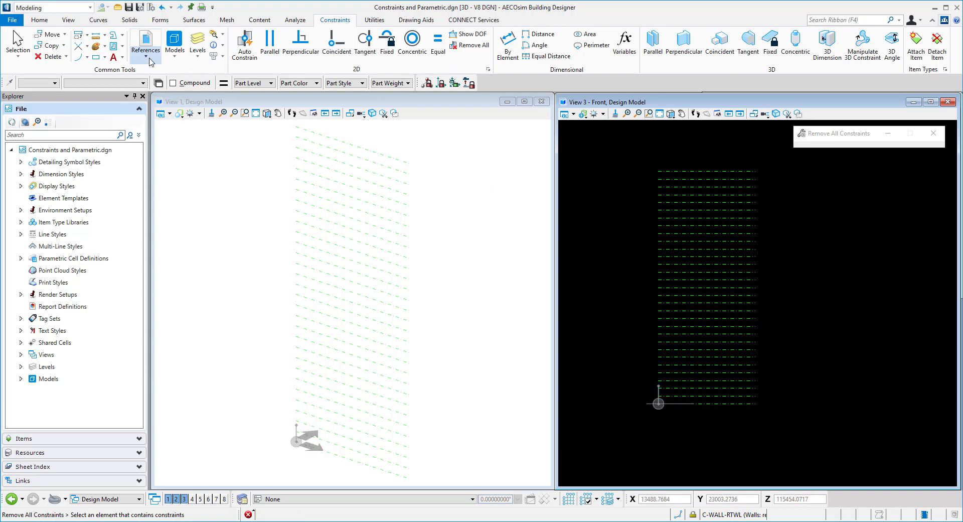
- Draw a SmartLine about 15000 long leftward from the midpoint of the lowest reference line in the Front view
{"action": "left_click", "coordinate": [87, 57]}
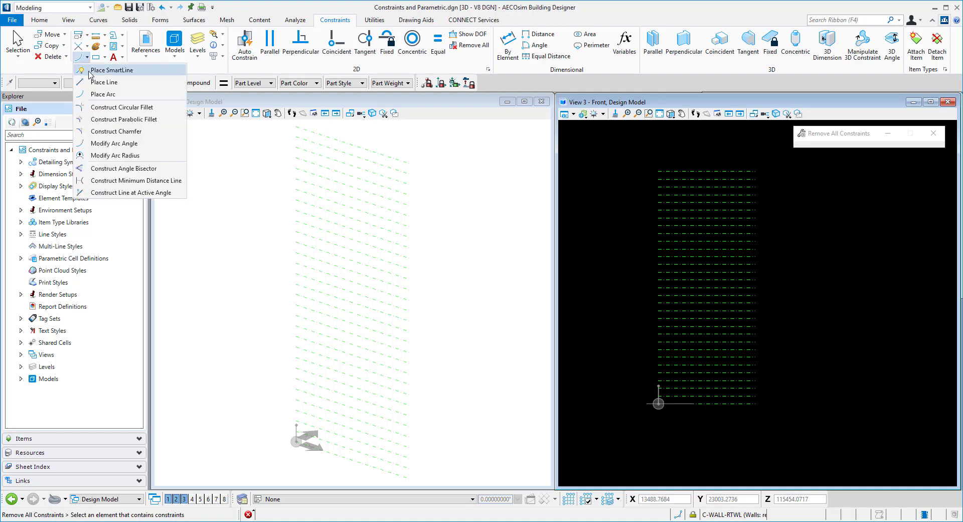
{"action": "left_click", "coordinate": [111, 71]}
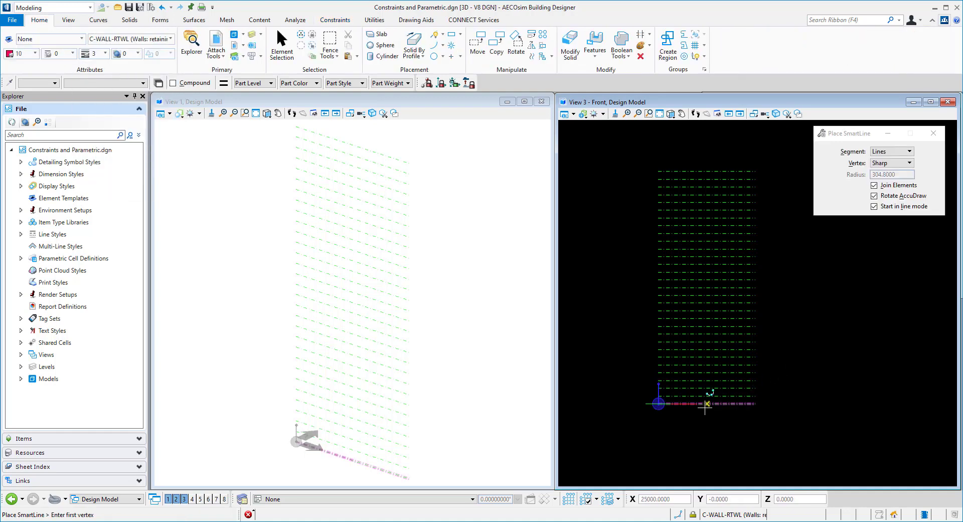
{"action": "left_click", "coordinate": [708, 403]}
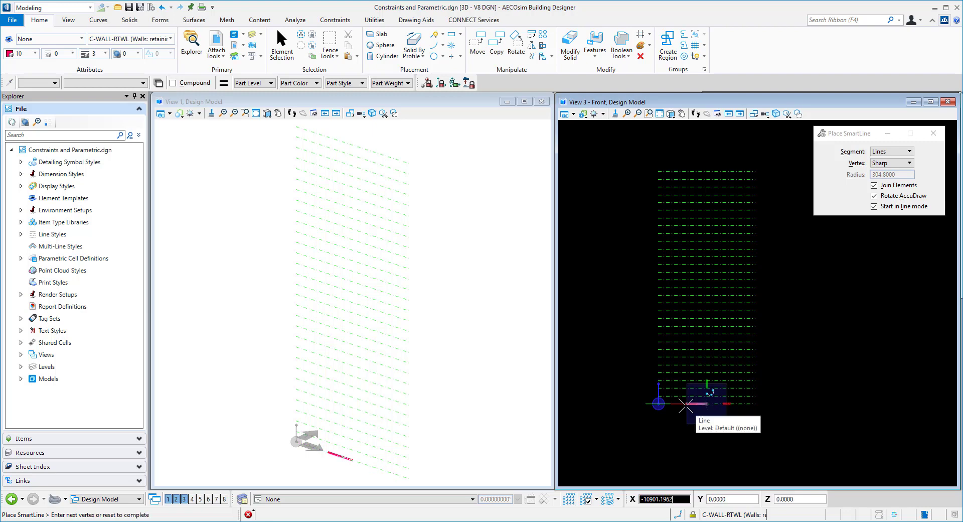
{"action": "scroll", "coordinate": [686, 406], "scroll_direction": "up", "scroll_amount": 2}
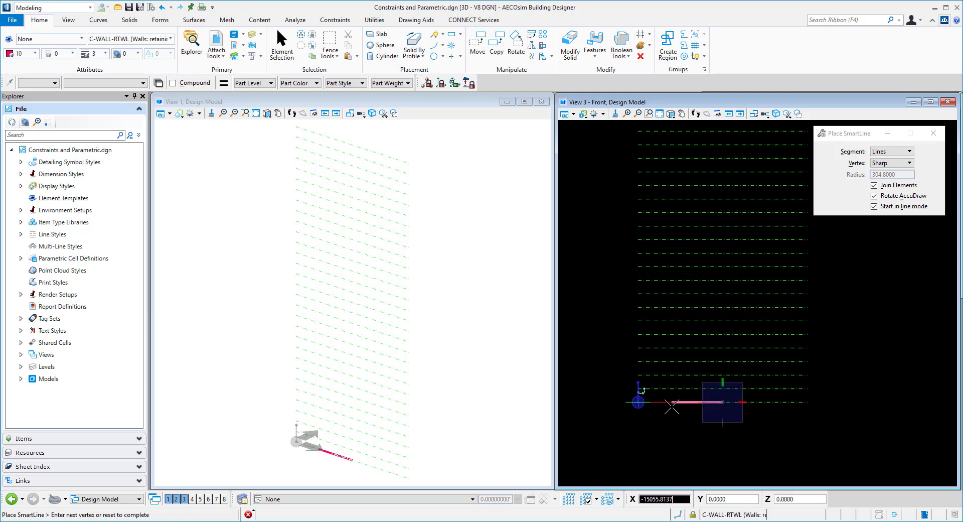
{"action": "left_click", "coordinate": [674, 403]}
{"action": "right_click", "coordinate": [681, 414]}
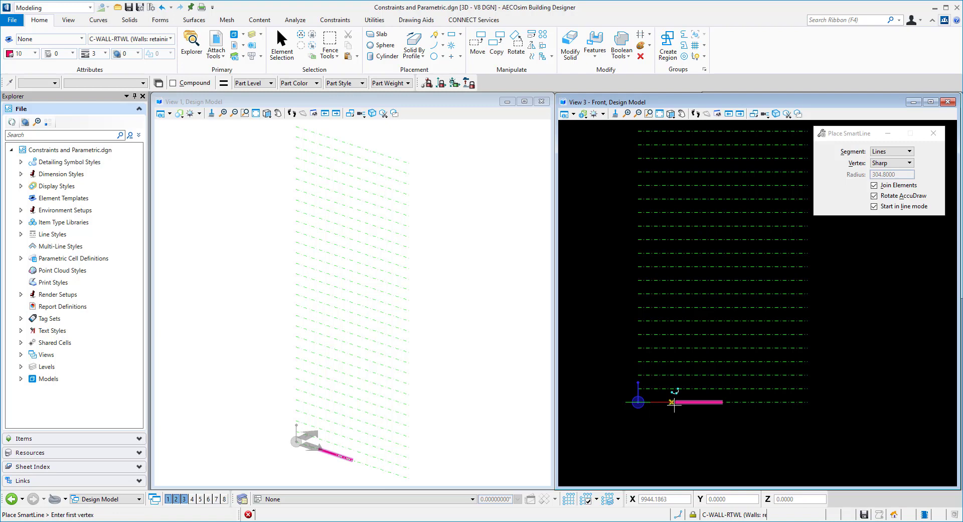
- Draw the lower outline's left edge vertically upward from the base line's left end in two segments, 20000 and 12000 long
{"action": "left_click", "coordinate": [673, 401]}
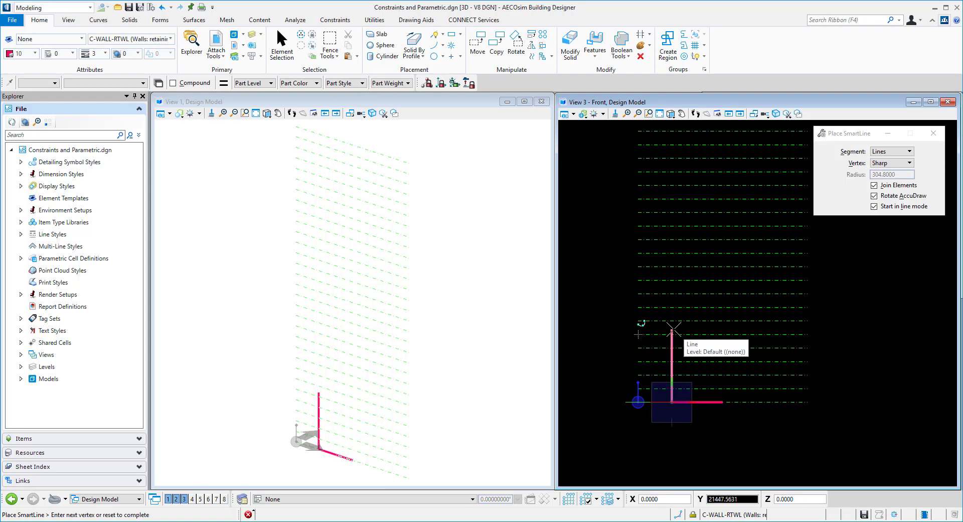
{"action": "key", "text": "Return"}
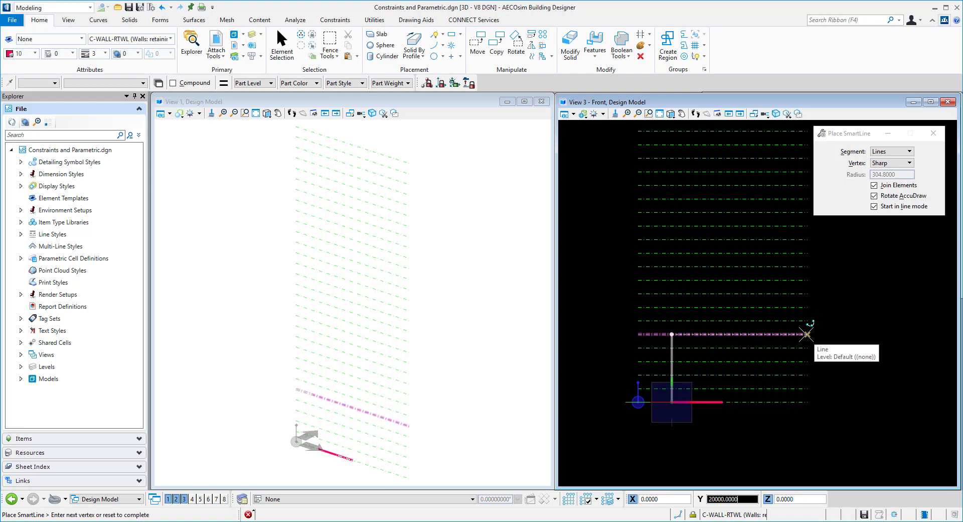
{"action": "left_click", "coordinate": [806, 333]}
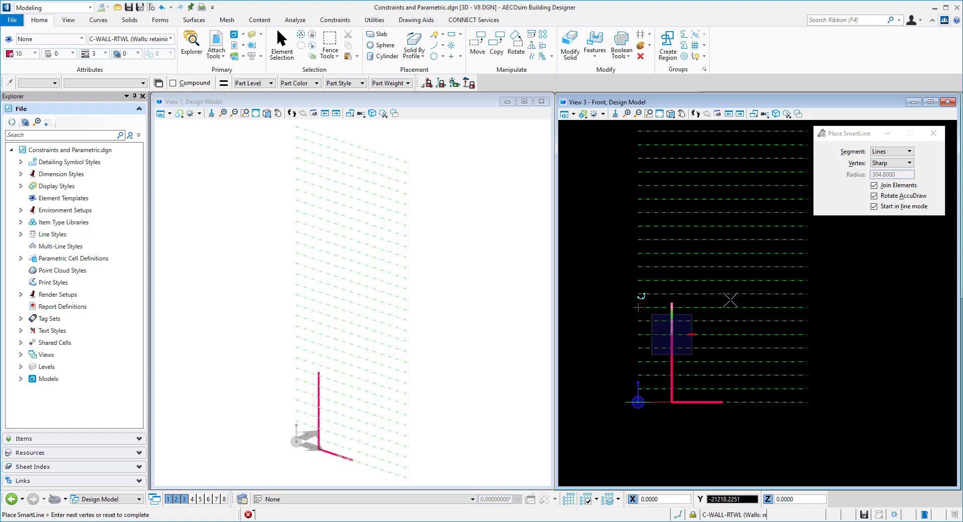
{"action": "right_click", "coordinate": [732, 363]}
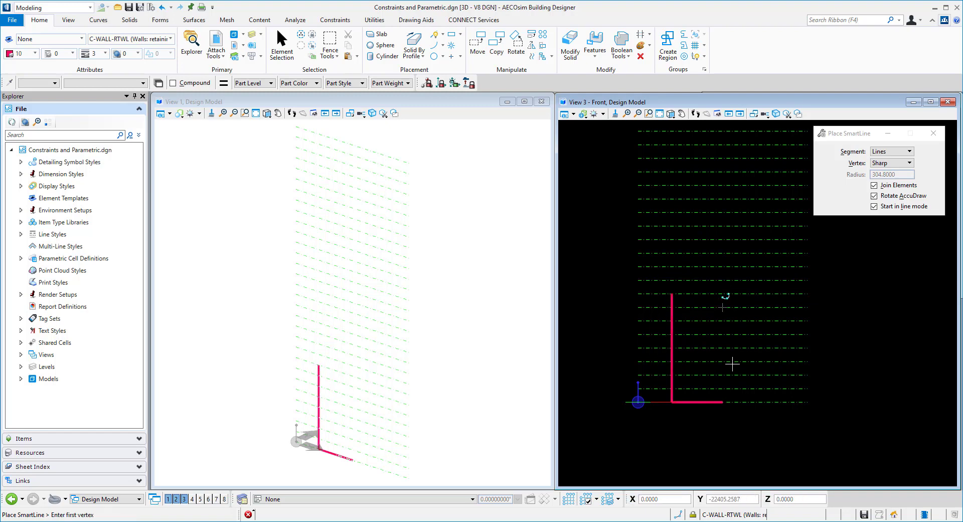
- Draw the lower outline's right edge upward from the base line's right end, in two segments matching the left edge's height
{"action": "left_click", "coordinate": [723, 401]}
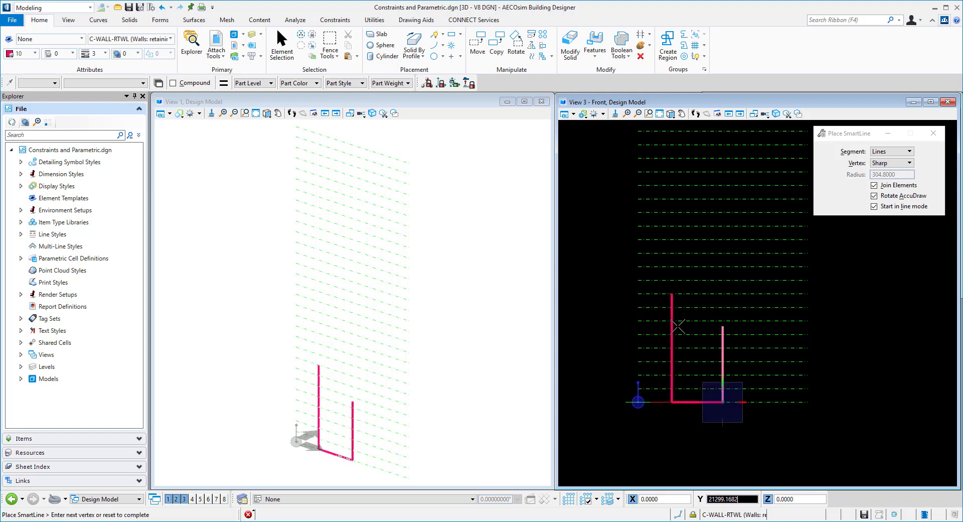
{"action": "left_click", "coordinate": [722, 334]}
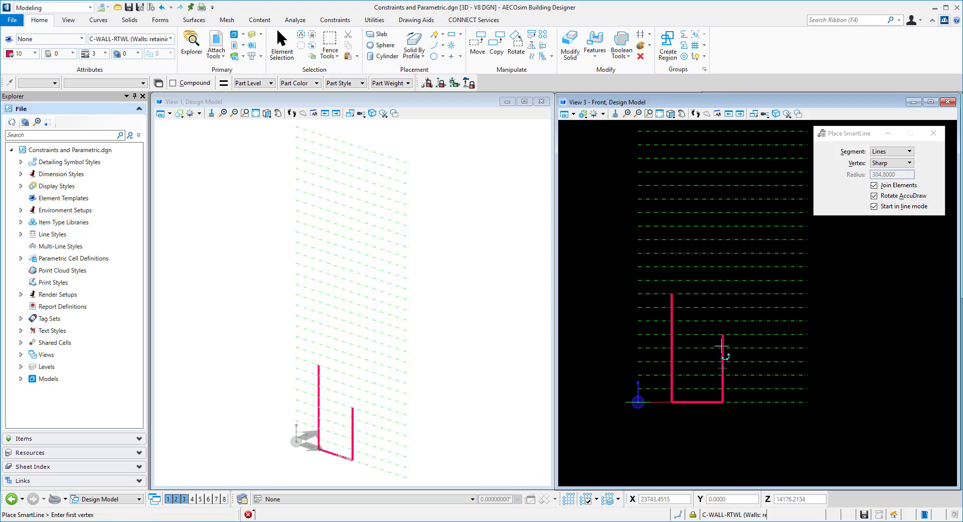
{"action": "key", "text": "Return"}
{"action": "left_click", "coordinate": [672, 293]}
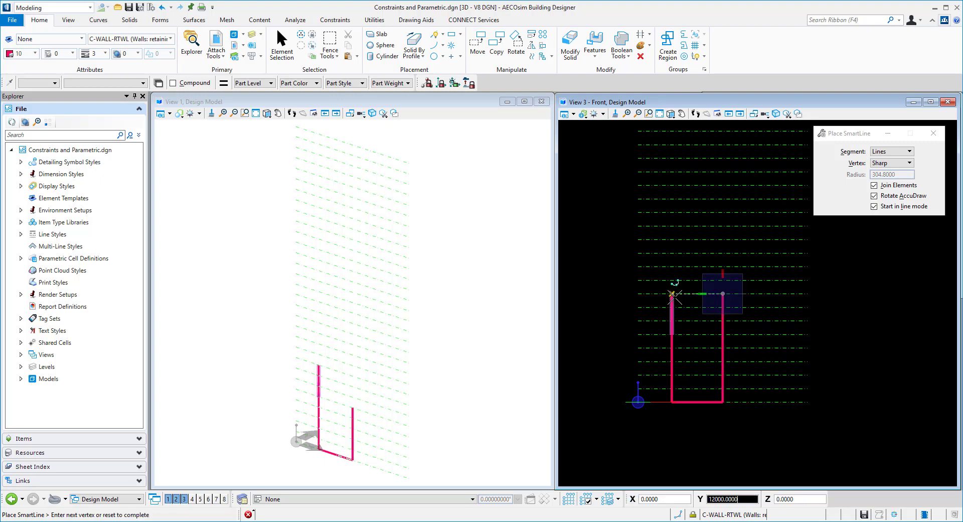
{"action": "right_click", "coordinate": [675, 301]}
- Draw a line about 16500 long rightward from the midpoint of the highest reference line
{"action": "scroll", "coordinate": [682, 349], "scroll_direction": "down", "scroll_amount": 3}
{"action": "middle_click_drag", "start_coordinate": [753, 254], "coordinate": [755, 294]}
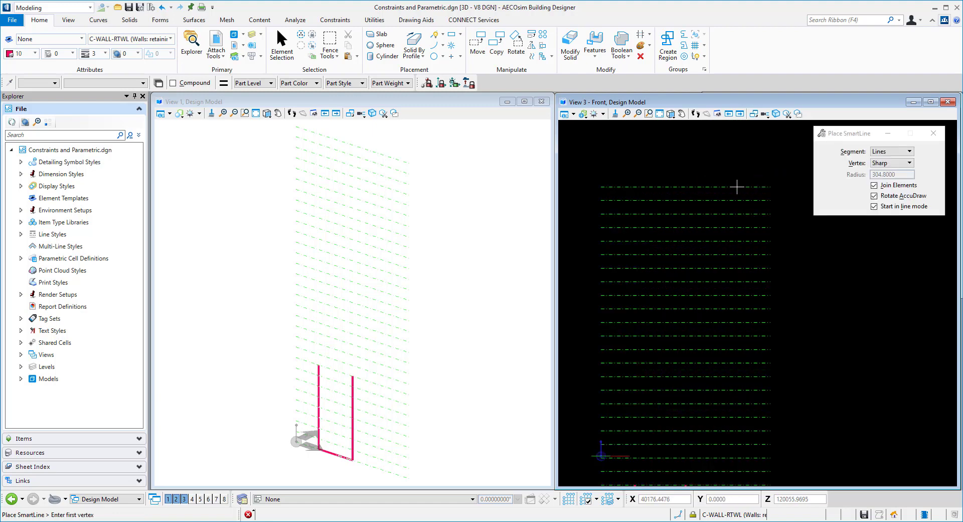
{"action": "left_click", "coordinate": [686, 186]}
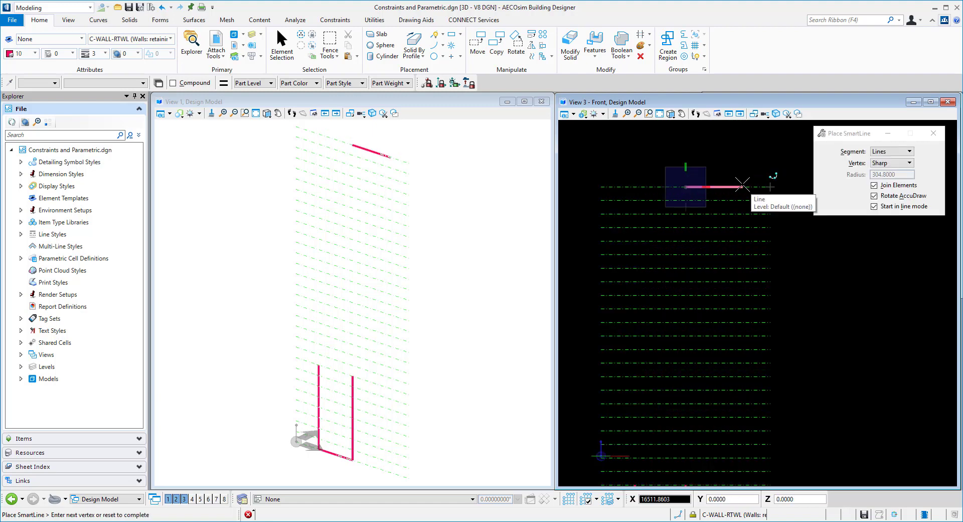
{"action": "left_click", "coordinate": [742, 187]}
{"action": "right_click", "coordinate": [742, 186]}
- Draw the upper outline's right edge vertically downward from the top line, snapping two segments to reference lines, the second 24000 long
{"action": "left_click", "coordinate": [742, 187]}
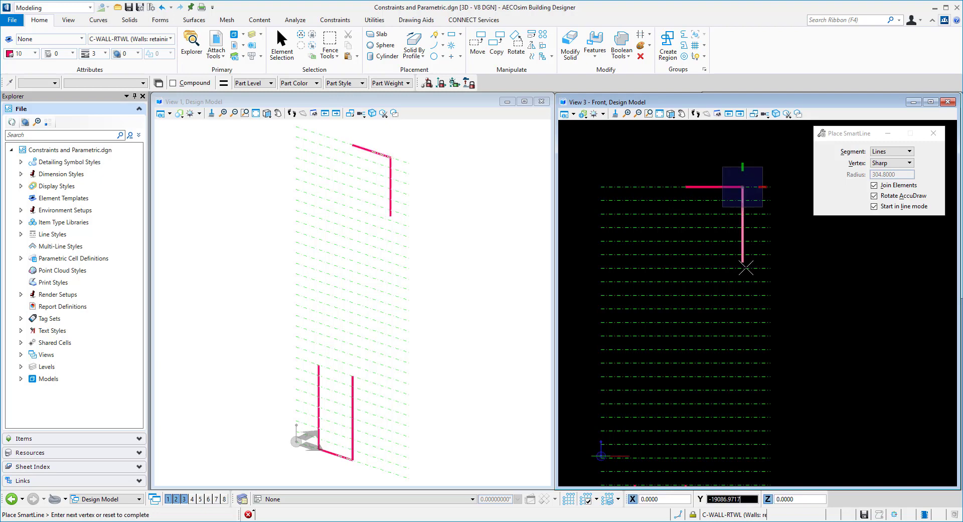
{"action": "left_click", "coordinate": [765, 335]}
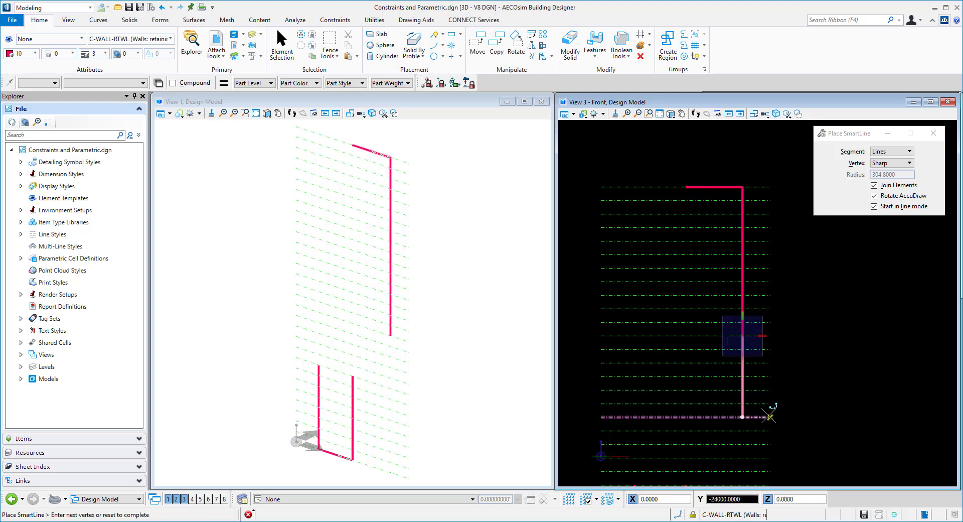
{"action": "left_click", "coordinate": [768, 417]}
{"action": "right_click", "coordinate": [700, 220]}
- Draw the upper outline's left edge downward from the top line in two segments, ending level with the right edge
{"action": "left_click", "coordinate": [686, 187]}
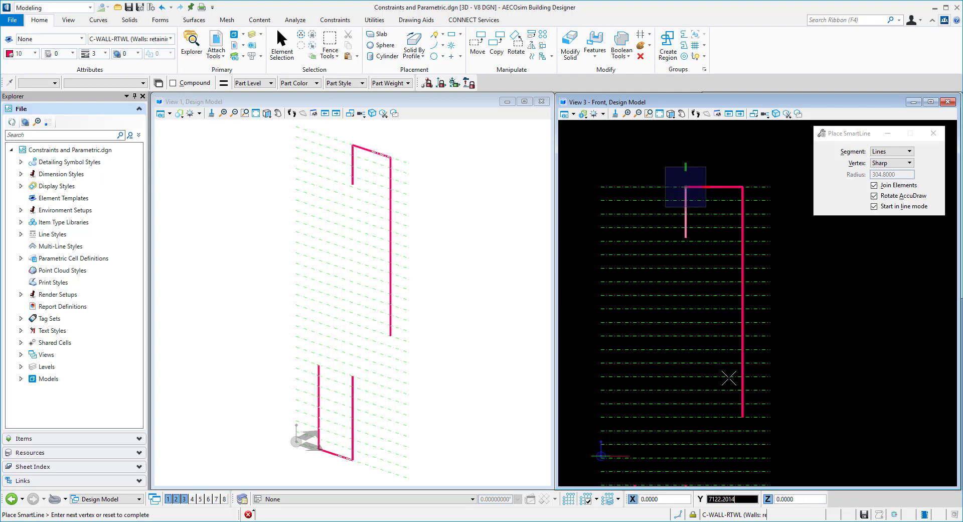
{"action": "left_click", "coordinate": [686, 336]}
{"action": "right_click", "coordinate": [685, 333]}
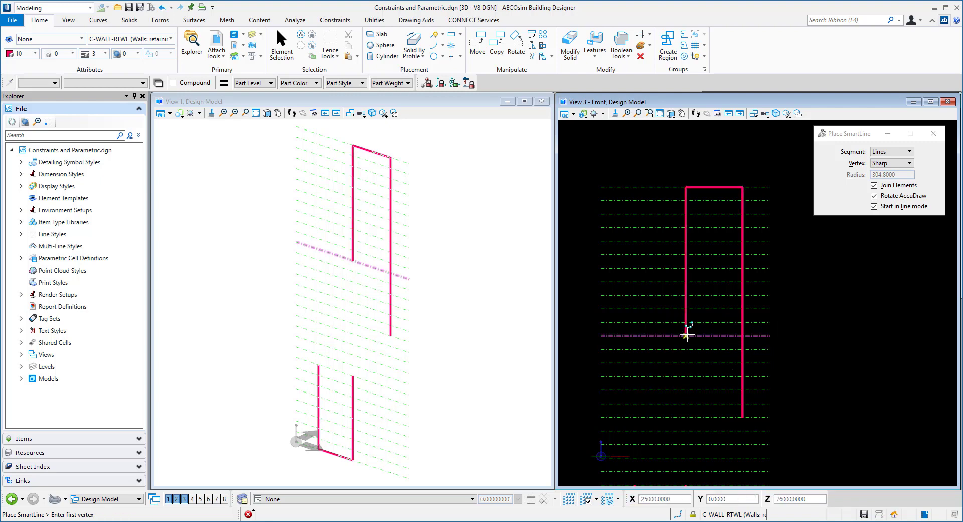
{"action": "left_click", "coordinate": [686, 336]}
{"action": "left_click", "coordinate": [686, 417]}
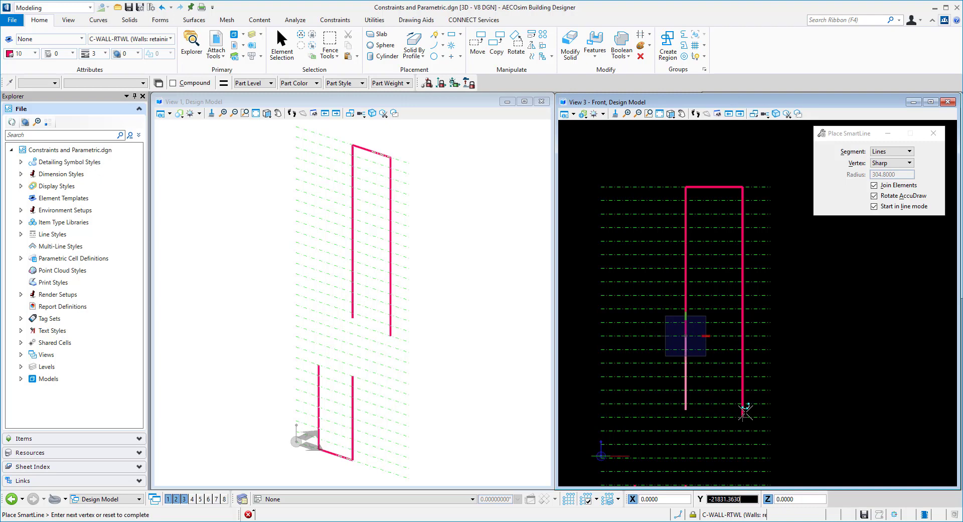
{"action": "right_click", "coordinate": [744, 415]}
- Join the left edges of the upper and lower outlines with two Start, Mid, End arcs, radii about 33600 (upper) and 7200 (lower)
{"action": "scroll", "coordinate": [823, 327], "scroll_direction": "down", "scroll_amount": 4}
{"action": "scroll", "coordinate": [813, 427], "scroll_direction": "up", "scroll_amount": 4}
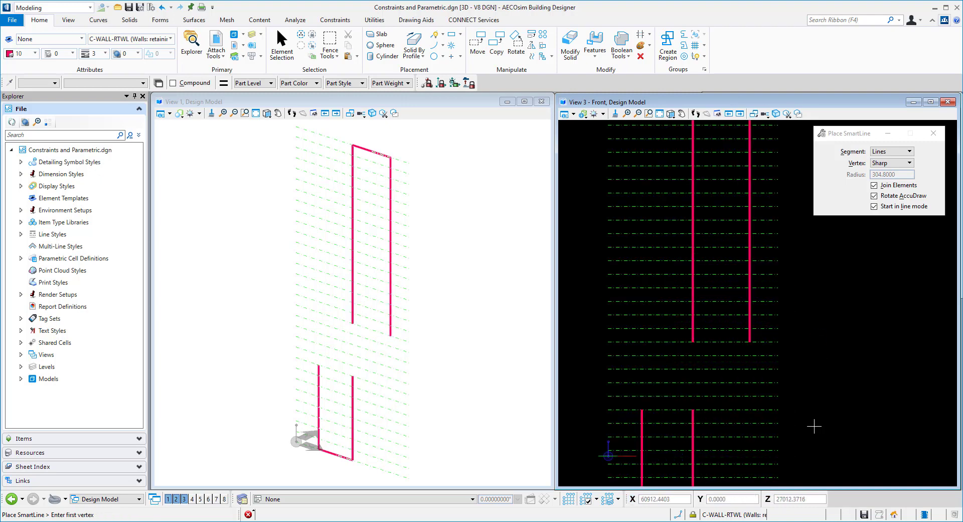
{"action": "middle_click_drag", "start_coordinate": [825, 401], "coordinate": [824, 385]}
{"action": "scroll", "coordinate": [824, 385], "scroll_direction": "down", "scroll_amount": 4}
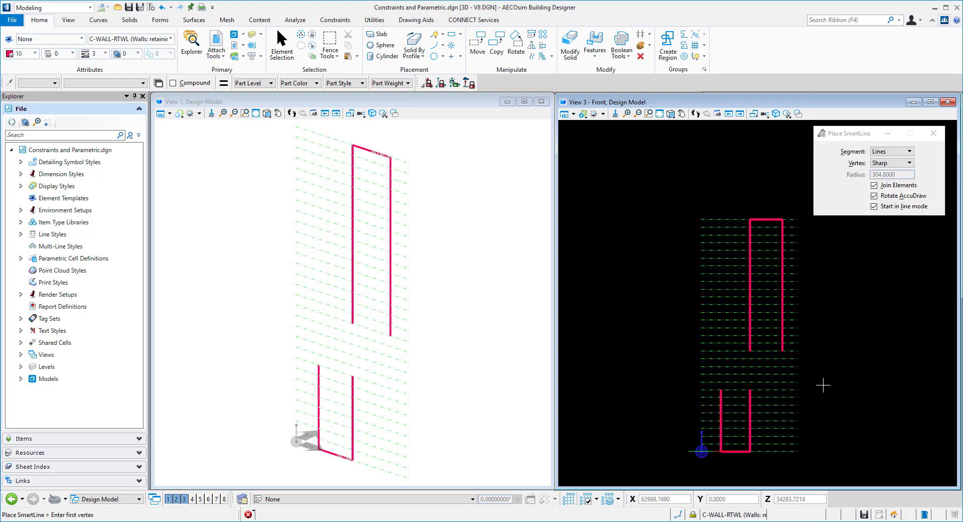
{"action": "left_click", "coordinate": [434, 45]}
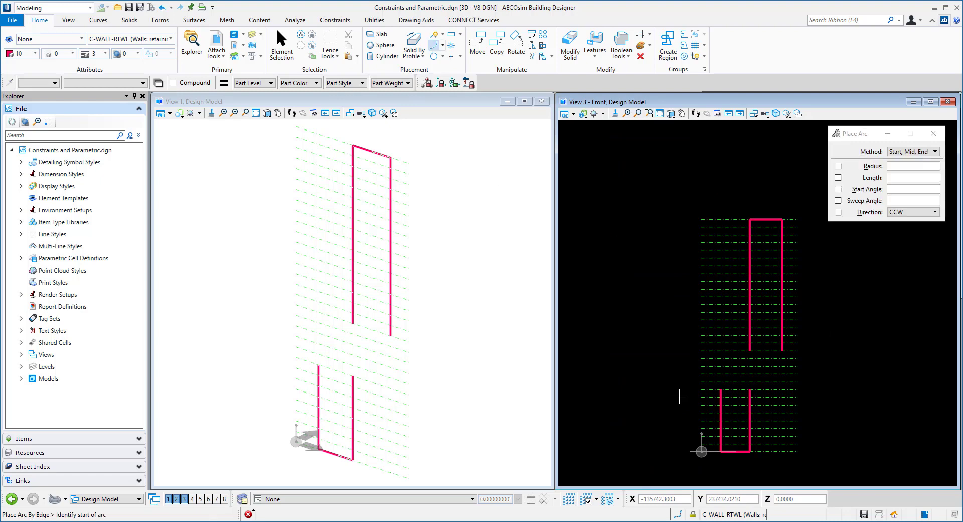
{"action": "scroll", "coordinate": [756, 391], "scroll_direction": "up", "scroll_amount": 2}
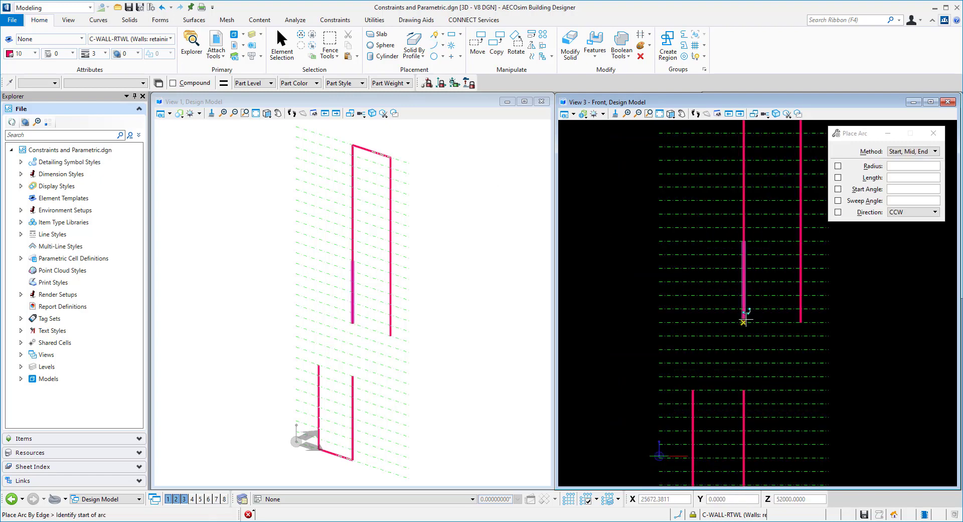
{"action": "left_click", "coordinate": [744, 322]}
{"action": "left_click", "coordinate": [736, 344]}
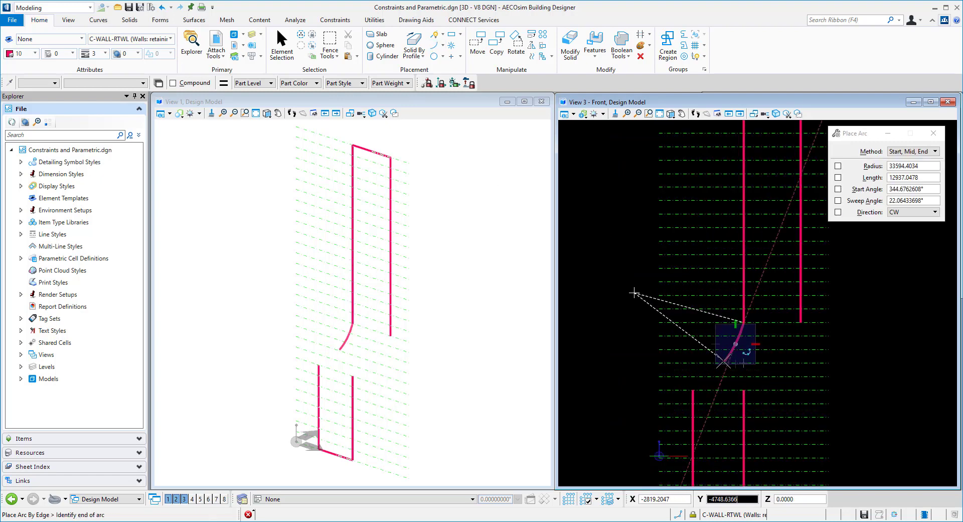
{"action": "left_click", "coordinate": [724, 359]}
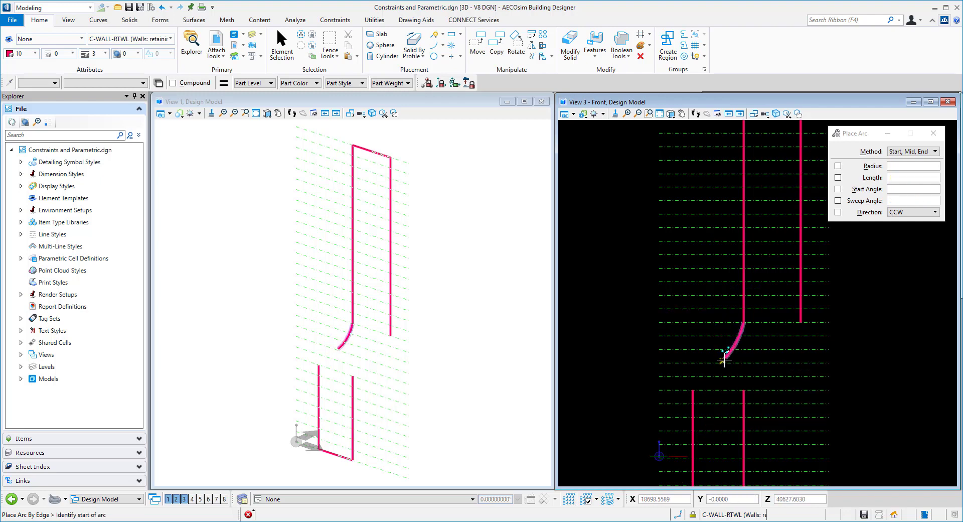
{"action": "left_click", "coordinate": [723, 360]}
{"action": "left_click", "coordinate": [697, 370]}
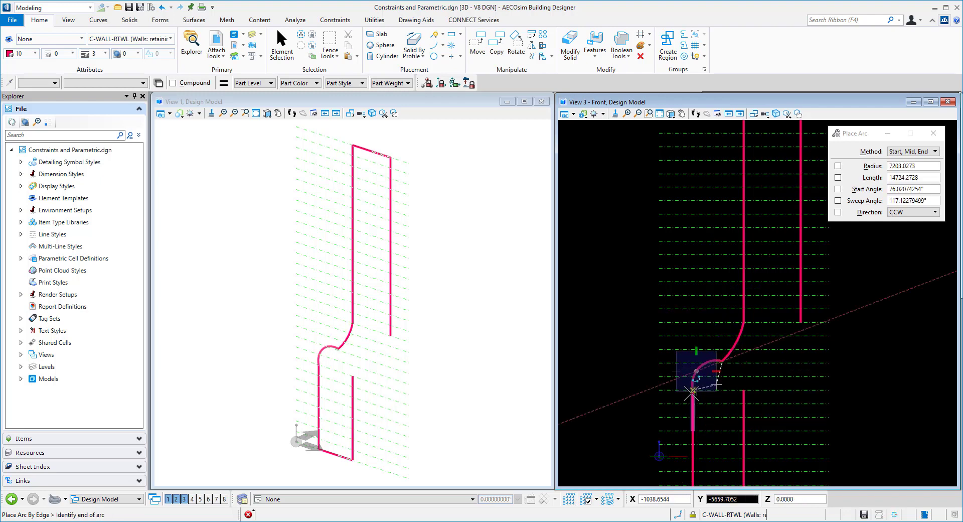
{"action": "left_click", "coordinate": [693, 390]}
{"action": "left_click", "coordinate": [744, 390]}
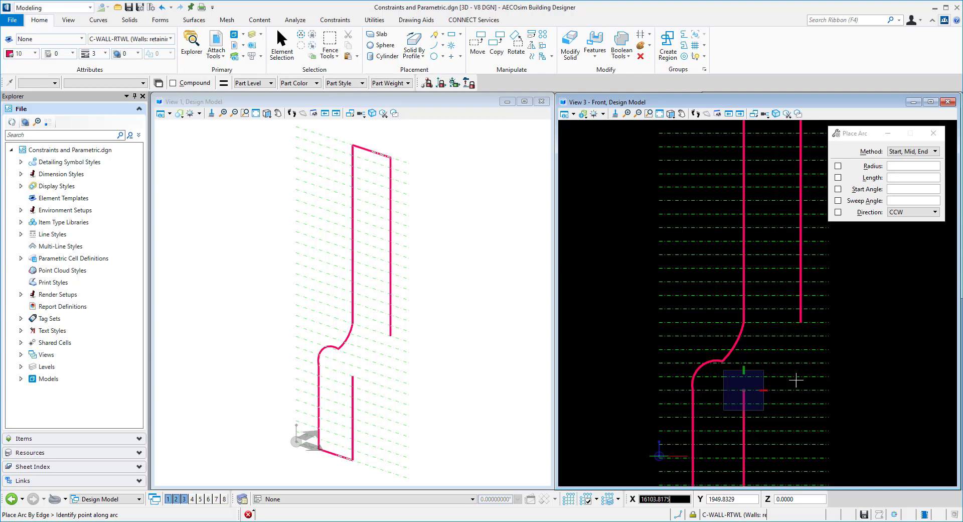
{"action": "left_click", "coordinate": [783, 382]}
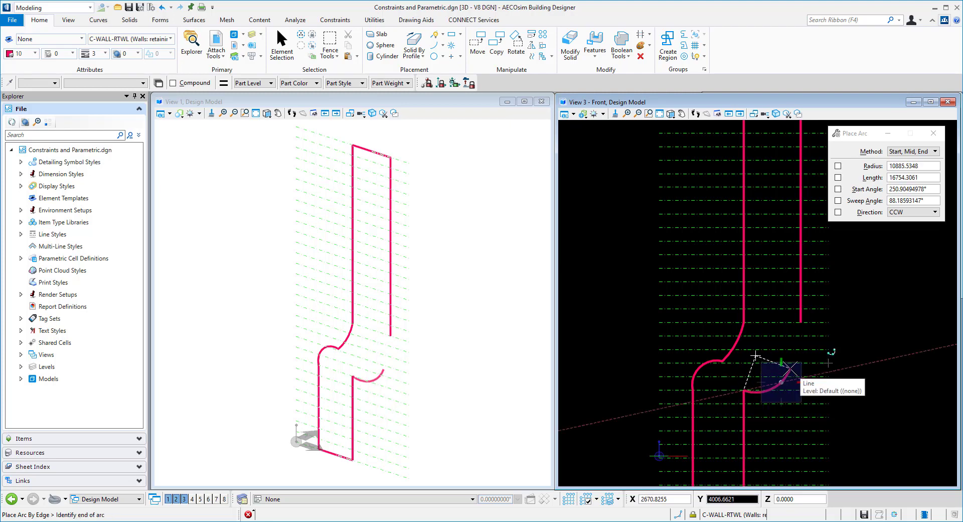
{"action": "right_click", "coordinate": [753, 344]}
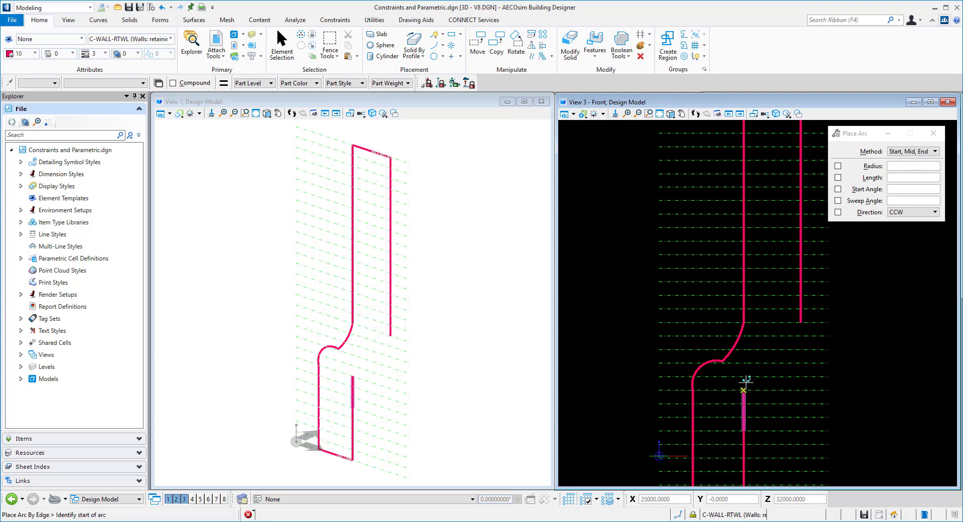
- Join the right edges of the lower and upper outlines with two arcs, the lower one with a radius of about 17100
{"action": "left_click", "coordinate": [757, 371]}
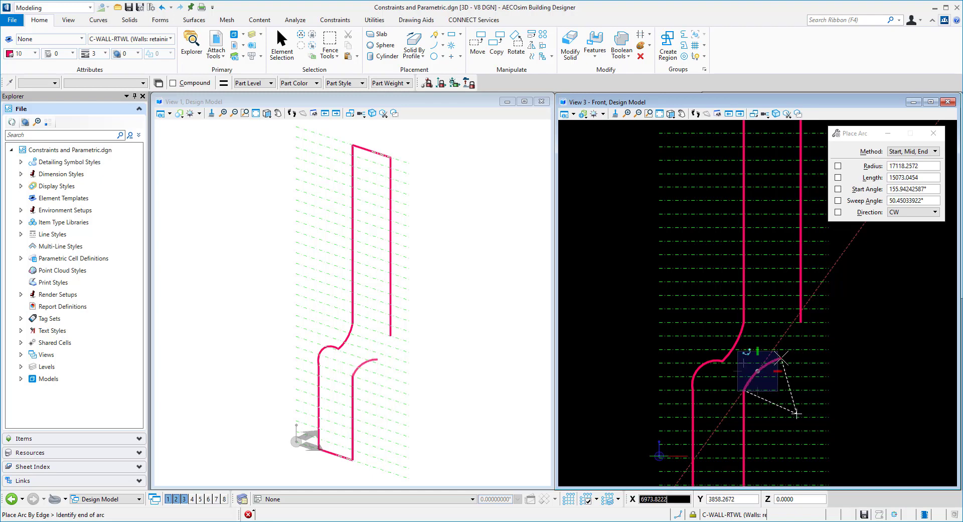
{"action": "left_click", "coordinate": [781, 360]}
{"action": "left_click", "coordinate": [783, 358]}
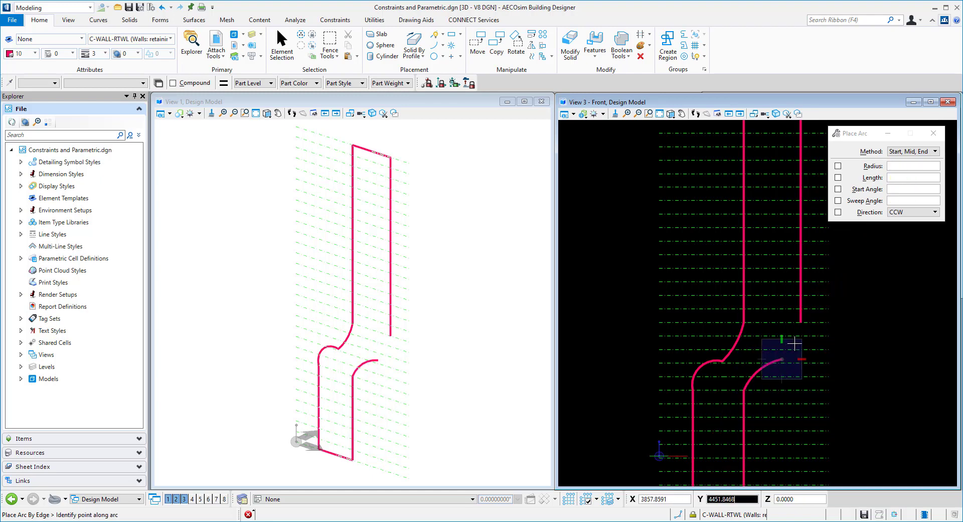
{"action": "left_click", "coordinate": [795, 344]}
{"action": "left_click", "coordinate": [801, 321]}
- Create a solid complex shape from the connected outline lines and arcs using the Automatic method
{"action": "scroll", "coordinate": [731, 342], "scroll_direction": "down", "scroll_amount": 2}
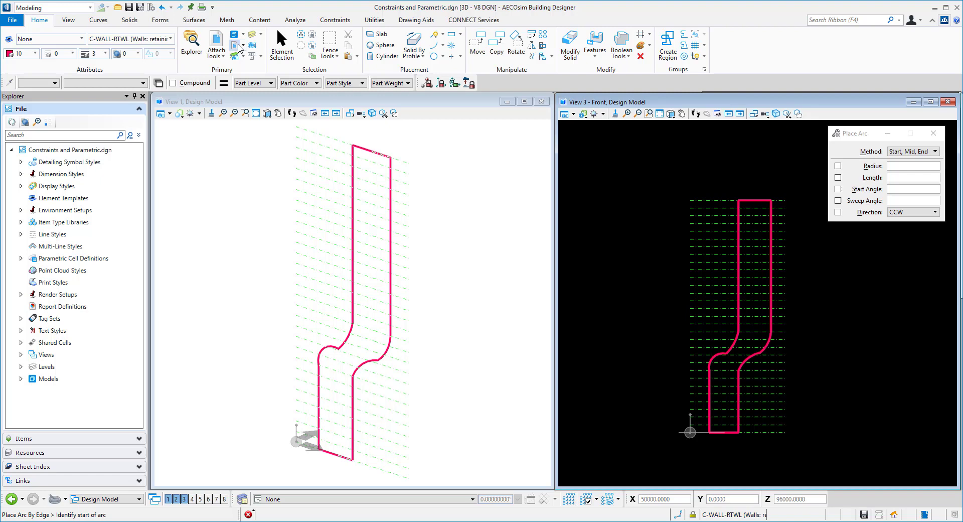
{"action": "left_click", "coordinate": [239, 47]}
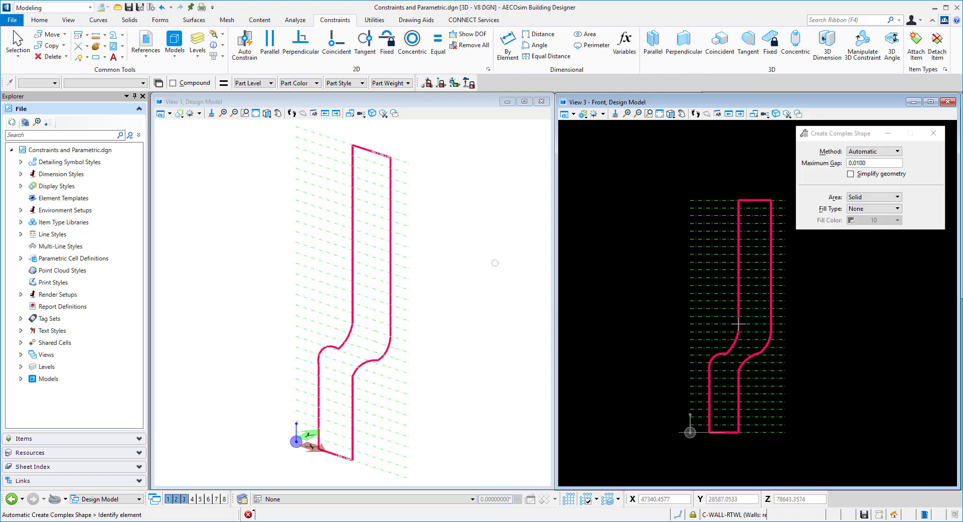
{"action": "left_click", "coordinate": [771, 227]}
{"action": "left_click", "coordinate": [833, 255]}
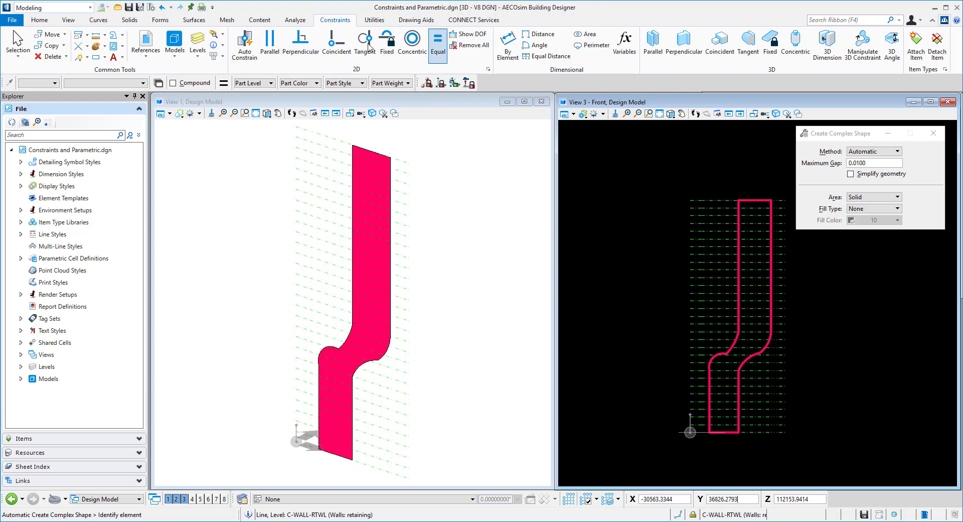
- Apply Fixed 2D constraints to both ends of the bottom reference line and both ends of the top reference line
{"action": "left_click", "coordinate": [387, 42]}
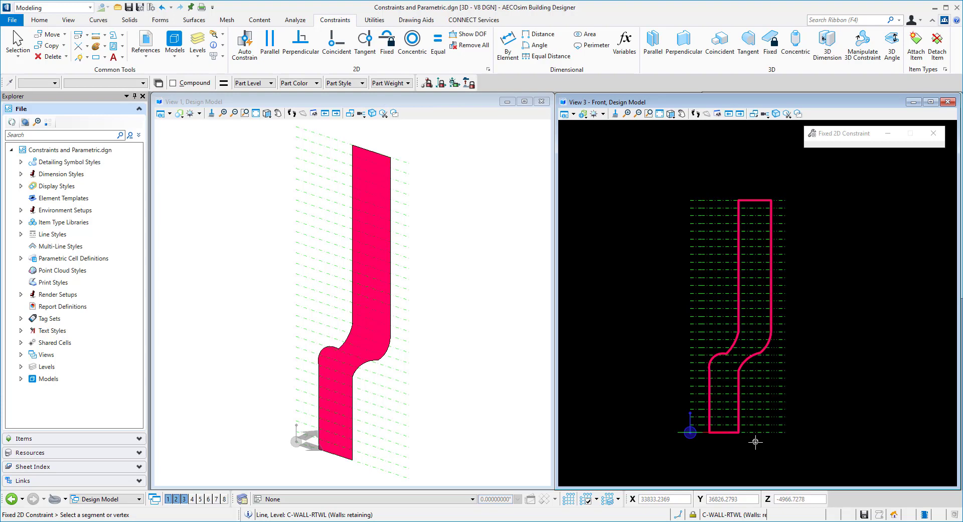
{"action": "left_click", "coordinate": [787, 432]}
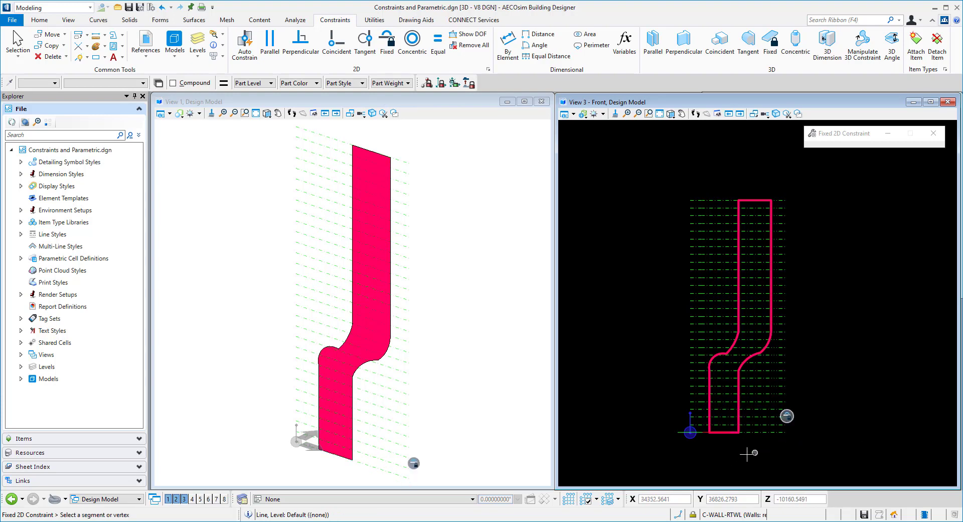
{"action": "left_click", "coordinate": [696, 416]}
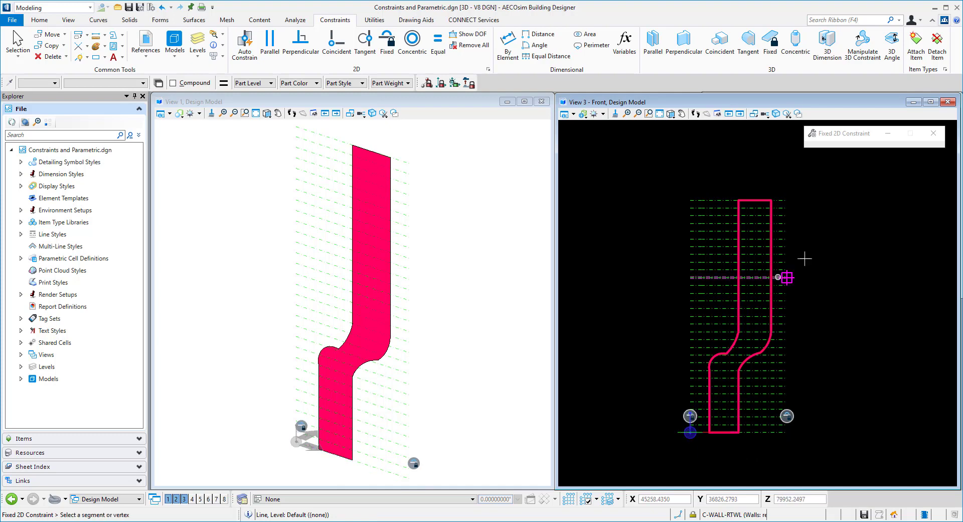
{"action": "left_click", "coordinate": [691, 200]}
{"action": "left_click", "coordinate": [628, 204]}
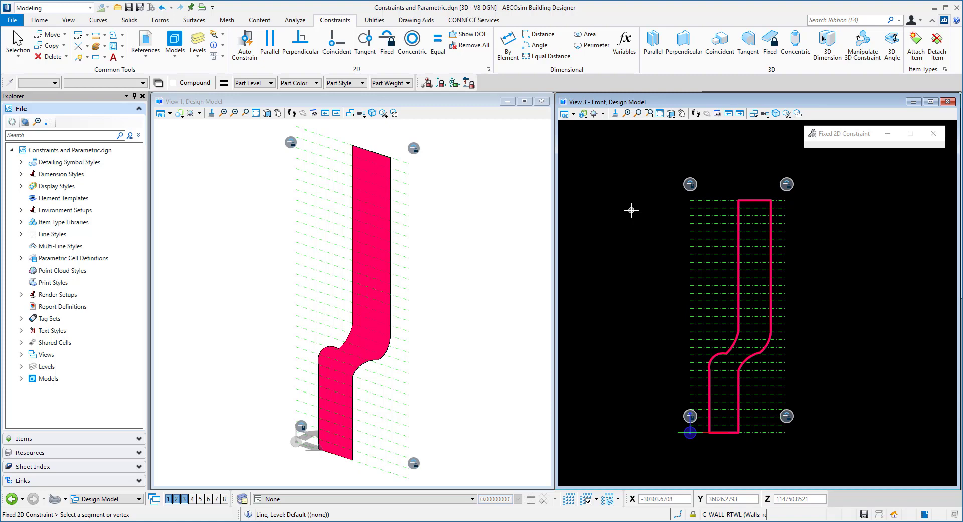
- Make the shape's top edge coincident with the top reference line and its bottom edge coincident with the bottom reference line
{"action": "left_click", "coordinate": [336, 42]}
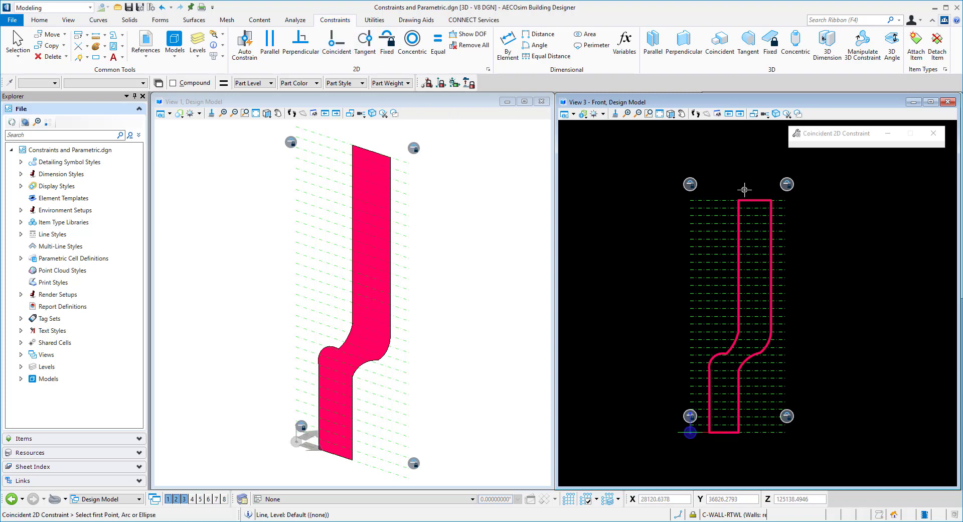
{"action": "scroll", "coordinate": [744, 190], "scroll_direction": "up", "scroll_amount": 2}
{"action": "left_click", "coordinate": [762, 207]}
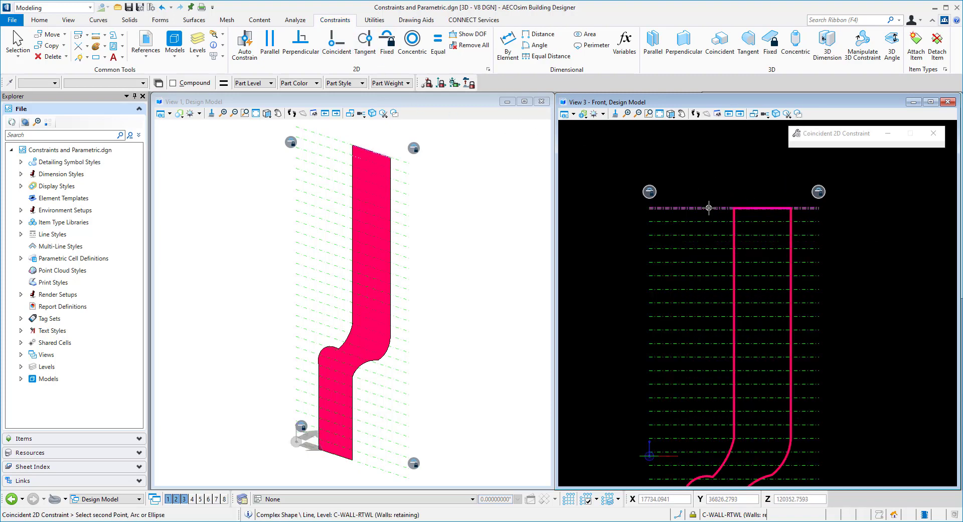
{"action": "left_click", "coordinate": [709, 208]}
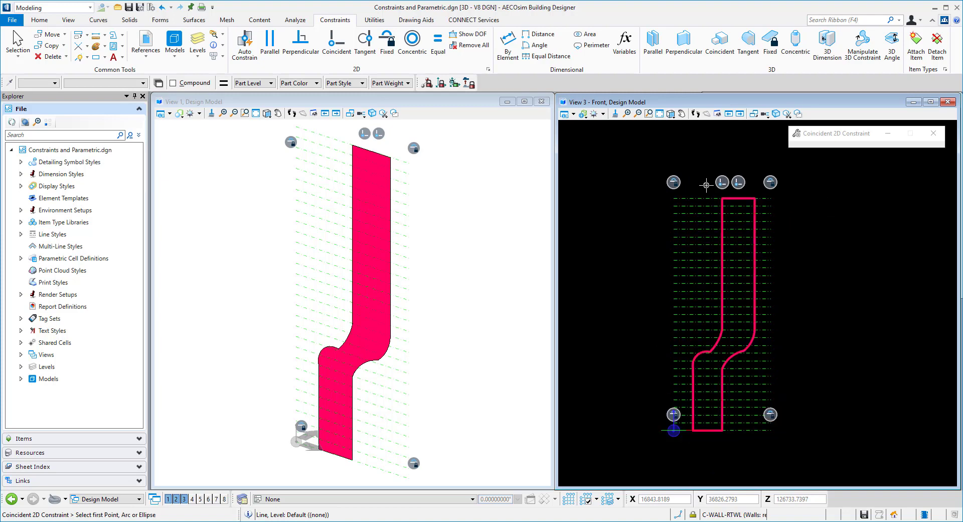
{"action": "middle_click_drag", "start_coordinate": [731, 447], "coordinate": [723, 426]}
{"action": "left_click", "coordinate": [731, 413]}
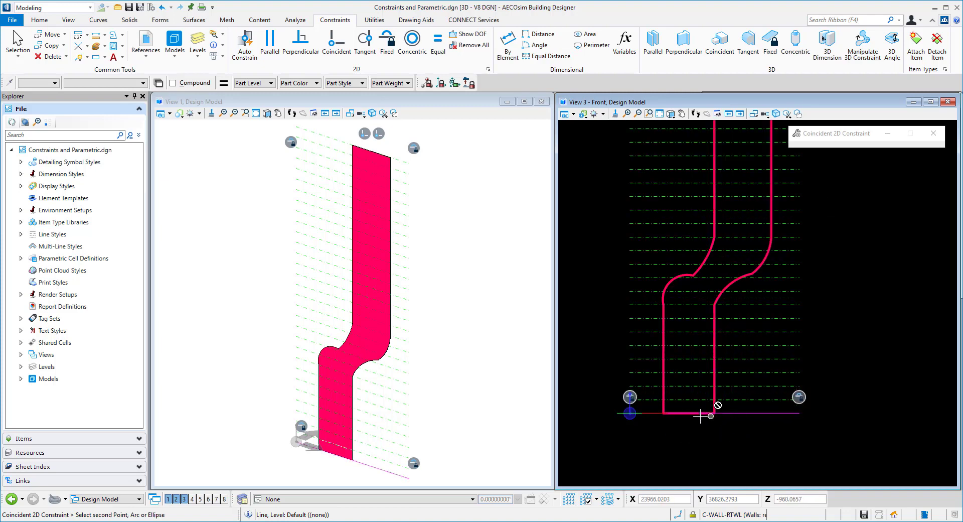
{"action": "left_click", "coordinate": [693, 414]}
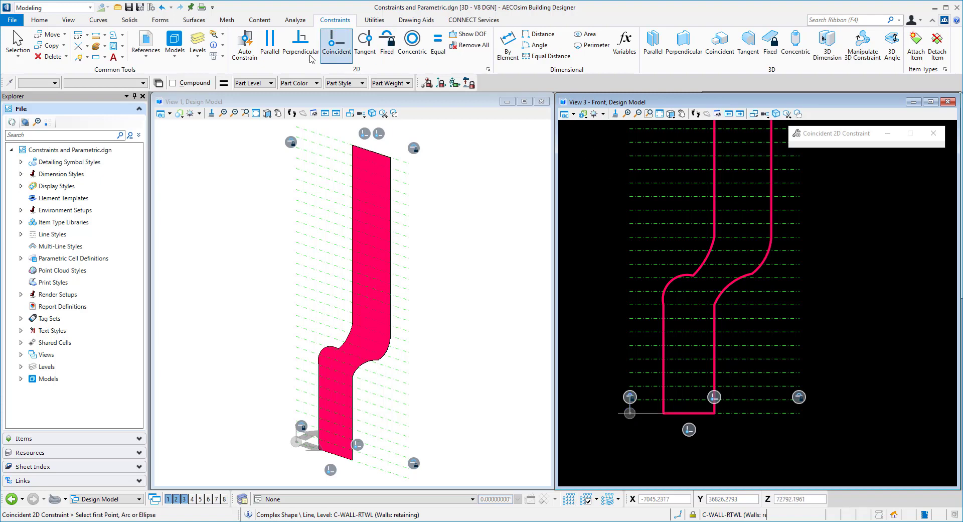
- Constrain the lowest segments of the lower outline's left and right edges perpendicular to the bottom edge
{"action": "left_click", "coordinate": [300, 43]}
{"action": "left_click", "coordinate": [664, 394]}
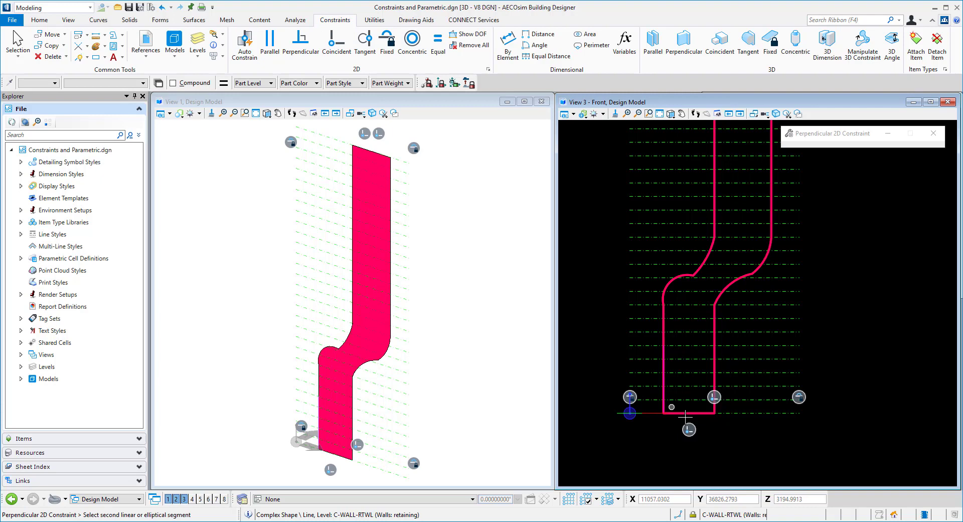
{"action": "left_click", "coordinate": [690, 414]}
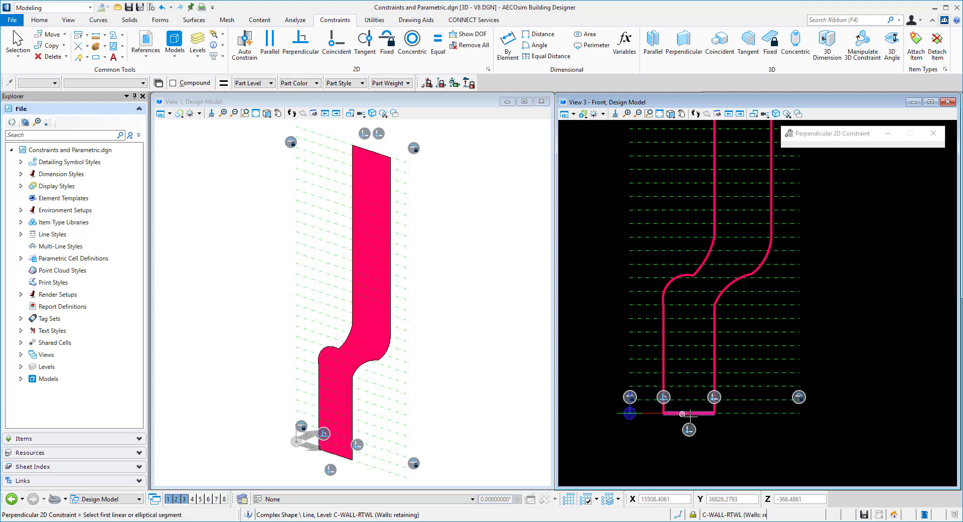
{"action": "left_click", "coordinate": [714, 376]}
{"action": "left_click", "coordinate": [694, 413]}
{"action": "scroll", "coordinate": [694, 417], "scroll_direction": "down", "scroll_amount": 2}
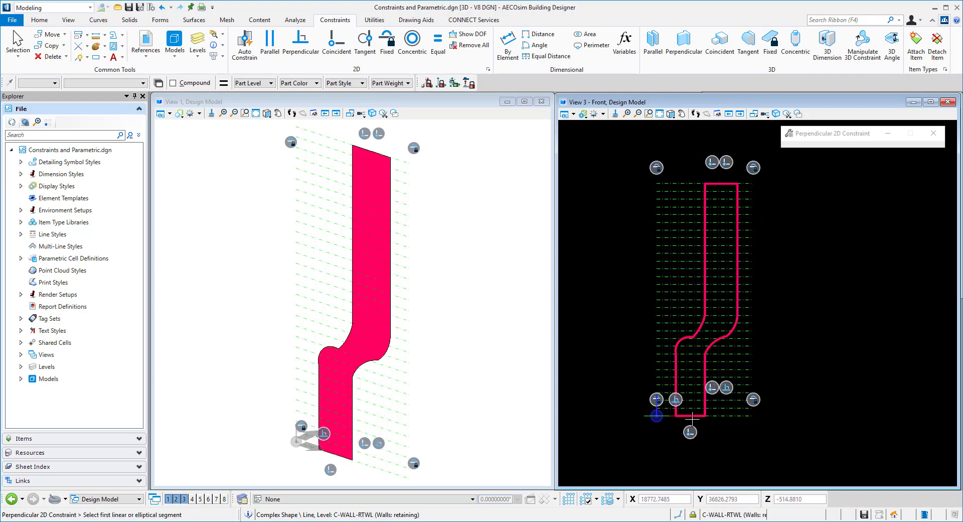
- Constrain the topmost segments of the upper outline's right and left edges perpendicular to the top edge
{"action": "scroll", "coordinate": [724, 188], "scroll_direction": "up", "scroll_amount": 4}
{"action": "left_click", "coordinate": [766, 208]}
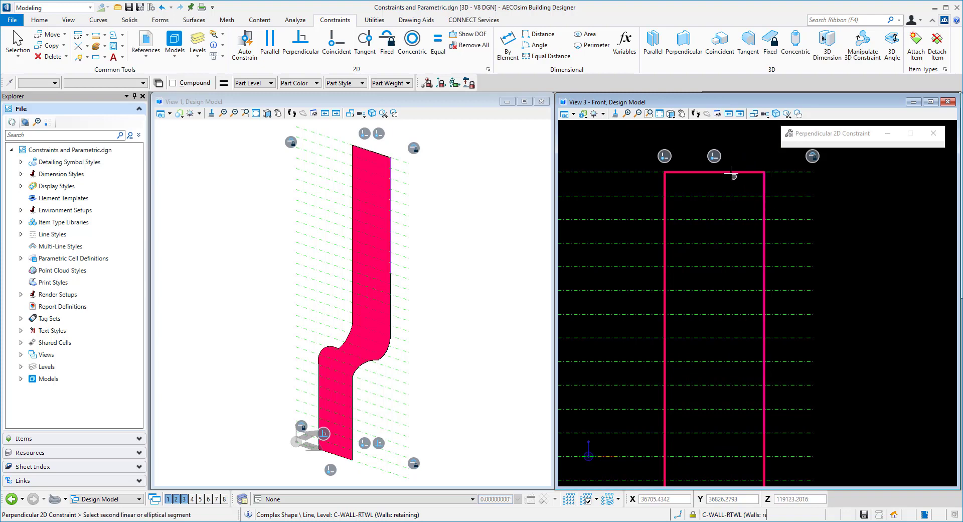
{"action": "left_click", "coordinate": [731, 173]}
{"action": "left_click", "coordinate": [665, 186]}
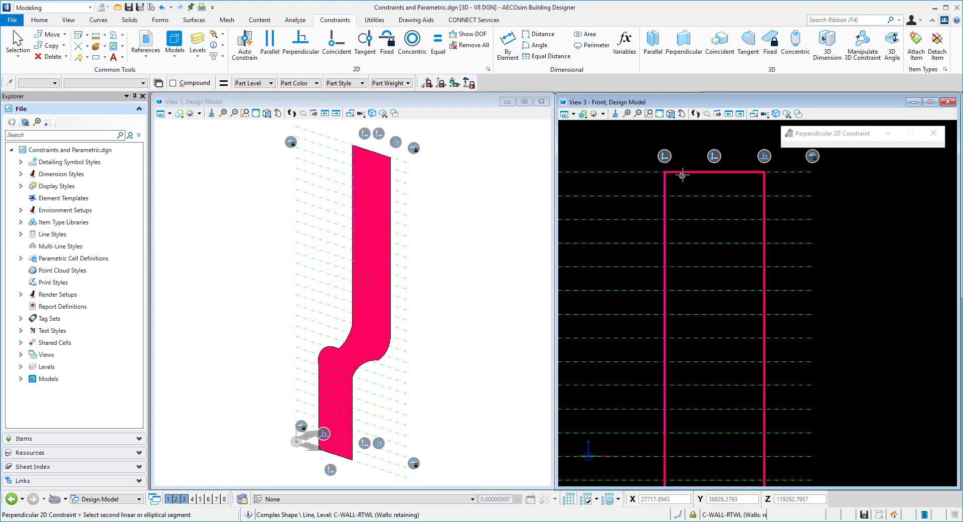
{"action": "left_click", "coordinate": [684, 172]}
{"action": "scroll", "coordinate": [703, 200], "scroll_direction": "down", "scroll_amount": 2}
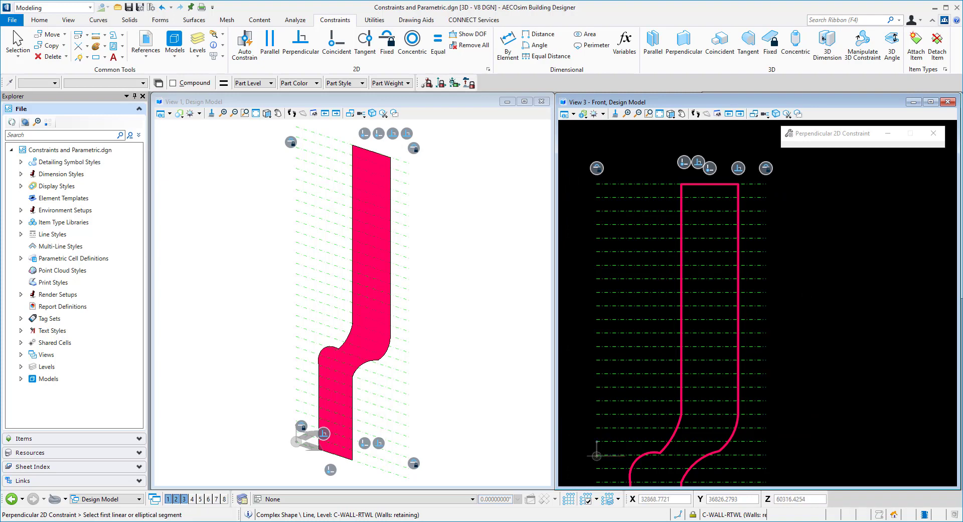
{"action": "scroll", "coordinate": [860, 308], "scroll_direction": "down", "scroll_amount": 2}
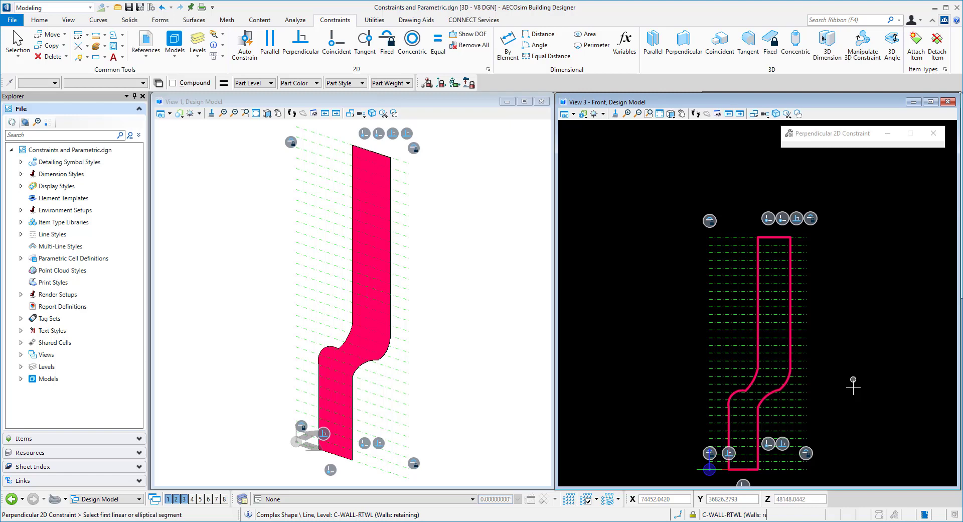
- Apply Parallel 2D constraints between the two collinear segments of the lower outline's right edge and those of its left edge
{"action": "scroll", "coordinate": [752, 469], "scroll_direction": "up", "scroll_amount": 2}
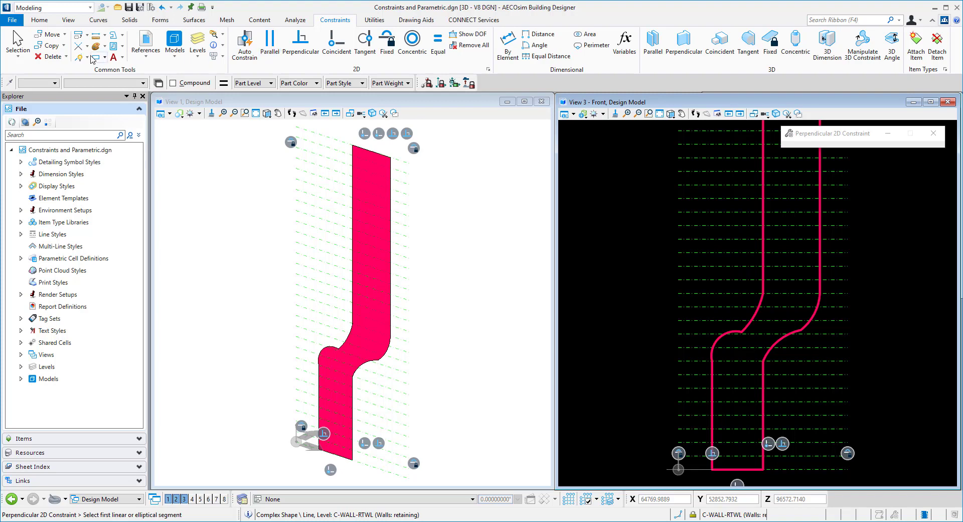
{"action": "left_click", "coordinate": [270, 45]}
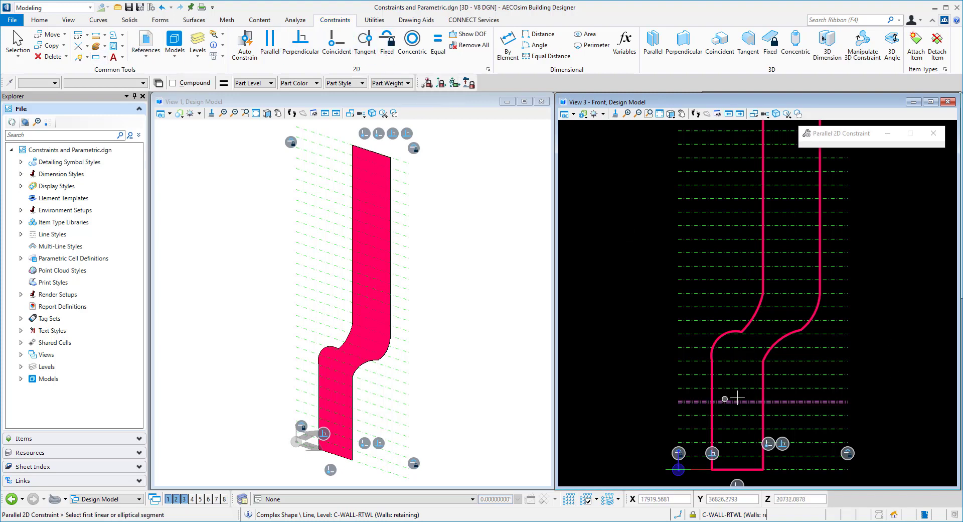
{"action": "left_click", "coordinate": [763, 395]}
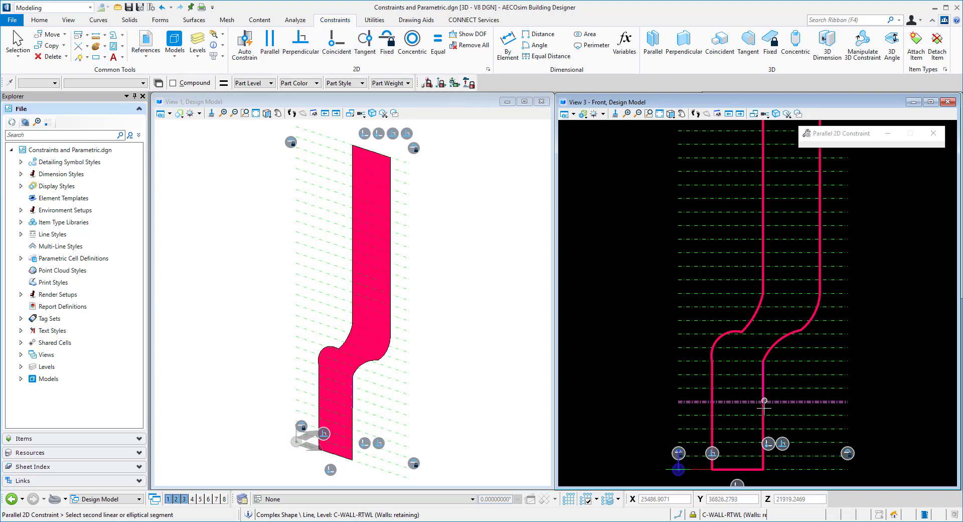
{"action": "left_click", "coordinate": [715, 395]}
{"action": "left_click", "coordinate": [712, 393]}
{"action": "left_click", "coordinate": [712, 408]}
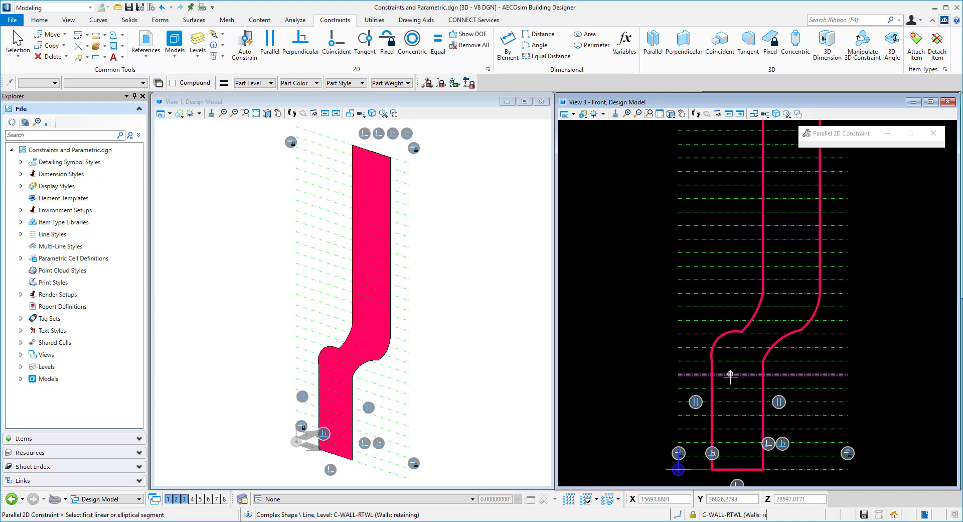
- Apply Parallel 2D constraints between the two collinear segments of the upper outline's right edge and those of its left edge
{"action": "scroll", "coordinate": [731, 377], "scroll_direction": "down", "scroll_amount": 2}
{"action": "scroll", "coordinate": [784, 273], "scroll_direction": "up", "scroll_amount": 2}
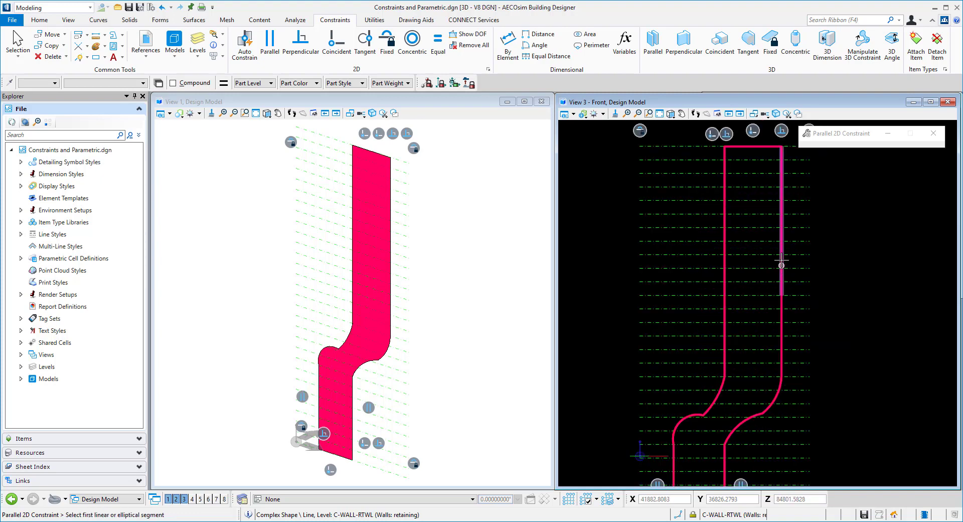
{"action": "left_click", "coordinate": [782, 323]}
{"action": "left_click", "coordinate": [745, 283]}
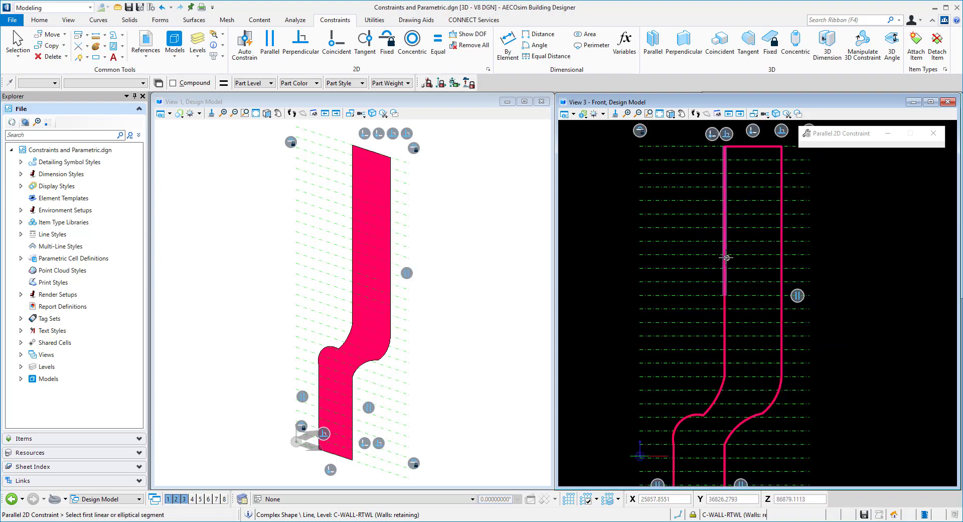
{"action": "left_click", "coordinate": [724, 318]}
- Constrain the shape's left side tangent where the lower edge meets its arc, between the two arcs, and where the upper arc meets its edge
{"action": "middle_click_drag", "start_coordinate": [858, 392], "coordinate": [861, 323]}
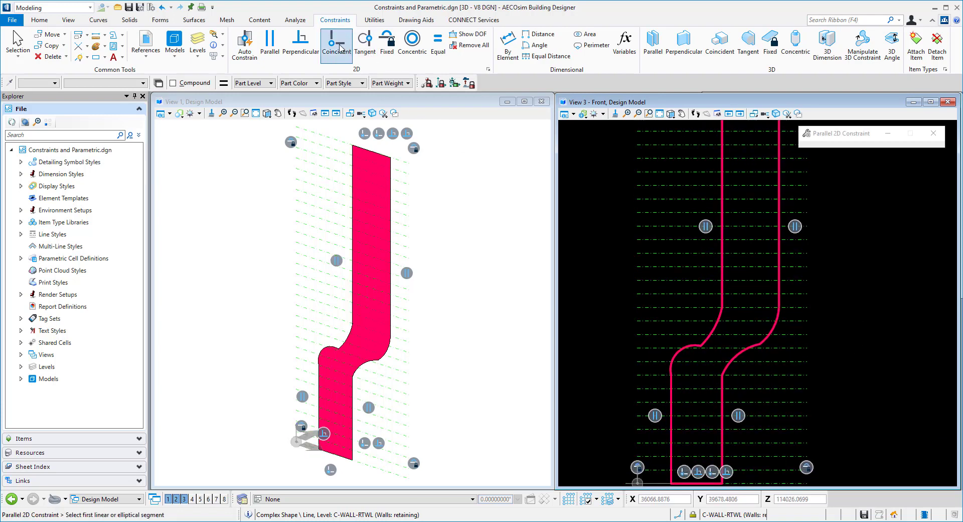
{"action": "left_click", "coordinate": [362, 50]}
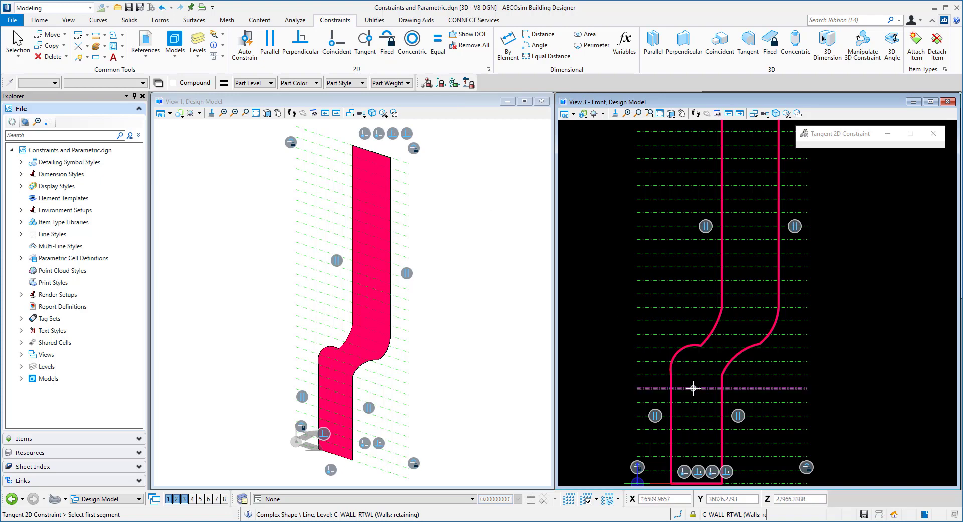
{"action": "scroll", "coordinate": [692, 386], "scroll_direction": "up", "scroll_amount": 2}
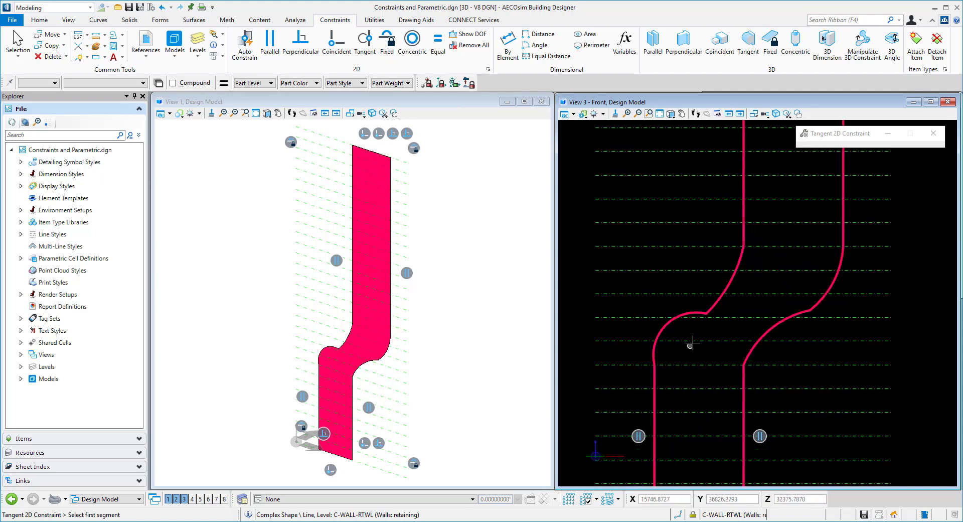
{"action": "left_click", "coordinate": [648, 352]}
{"action": "left_click", "coordinate": [653, 377]}
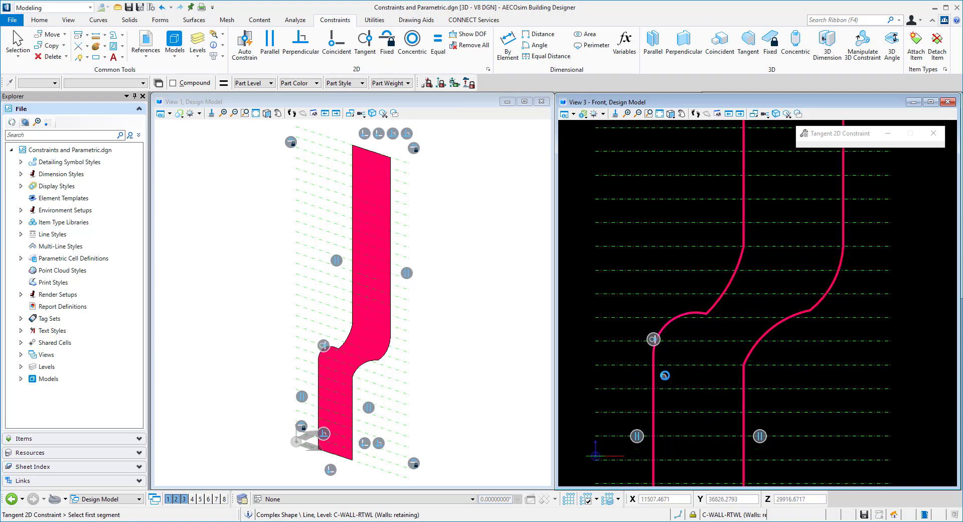
{"action": "left_click", "coordinate": [698, 319]}
{"action": "left_click", "coordinate": [720, 298]}
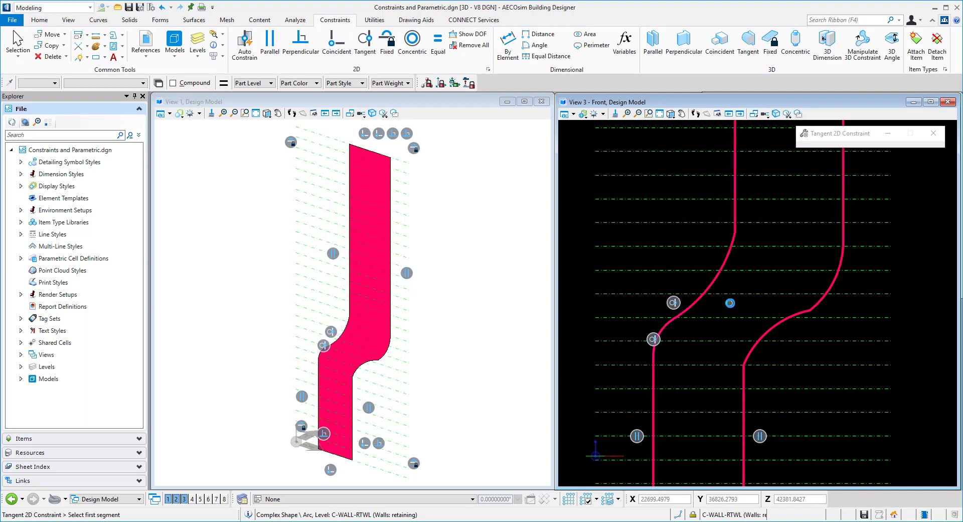
{"action": "left_click", "coordinate": [728, 258]}
{"action": "left_click", "coordinate": [736, 215]}
- Constrain the shape's right side tangent where the upper edge meets its arc, between the two arcs, and where the lower arc meets its edge
{"action": "left_click", "coordinate": [847, 241]}
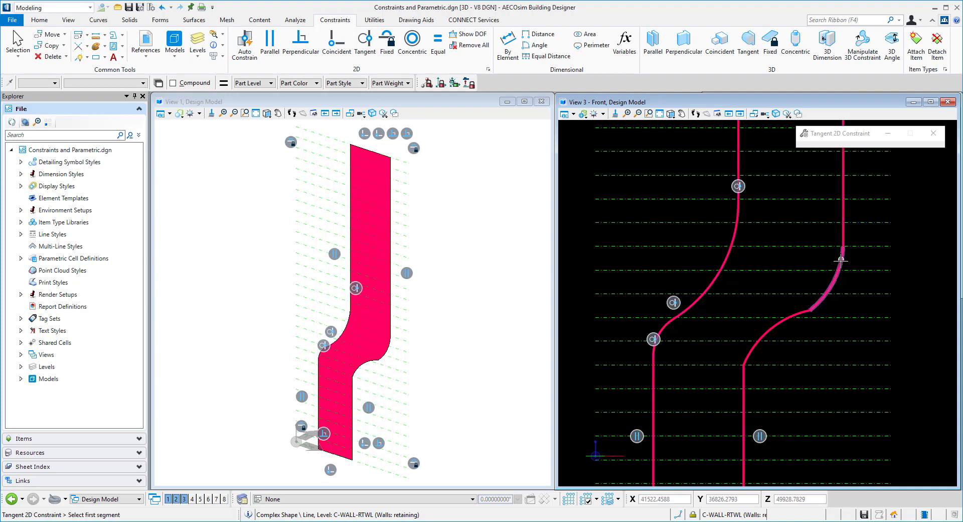
{"action": "left_click", "coordinate": [836, 266]}
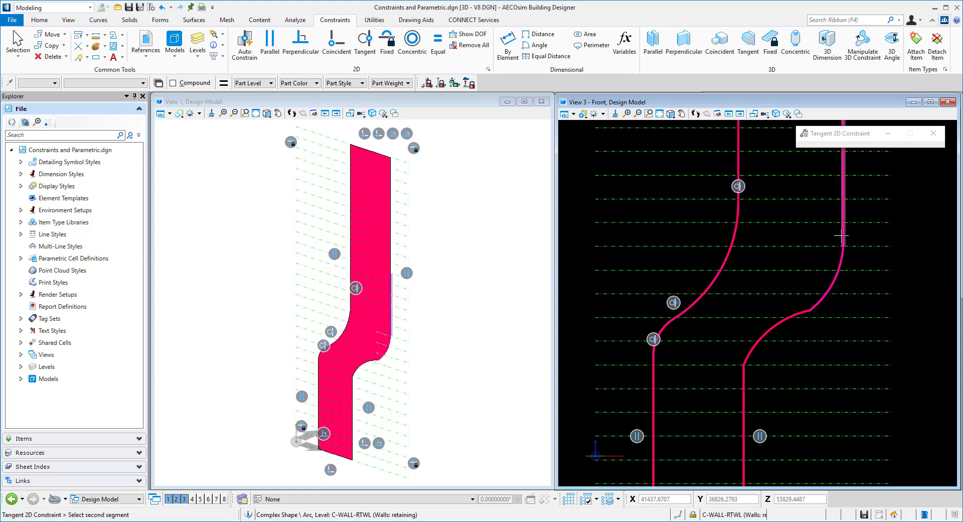
{"action": "left_click", "coordinate": [795, 318]}
{"action": "left_click", "coordinate": [819, 305]}
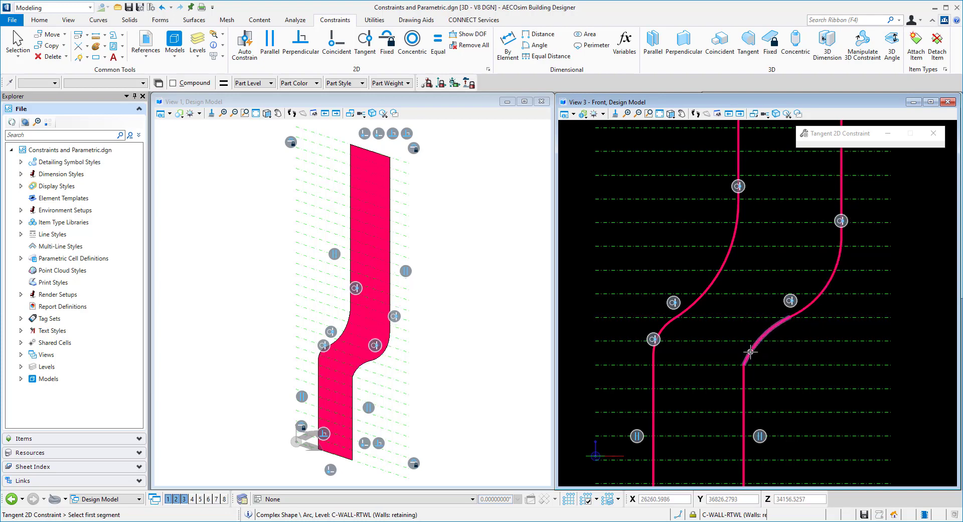
{"action": "left_click", "coordinate": [749, 352]}
{"action": "left_click", "coordinate": [743, 388]}
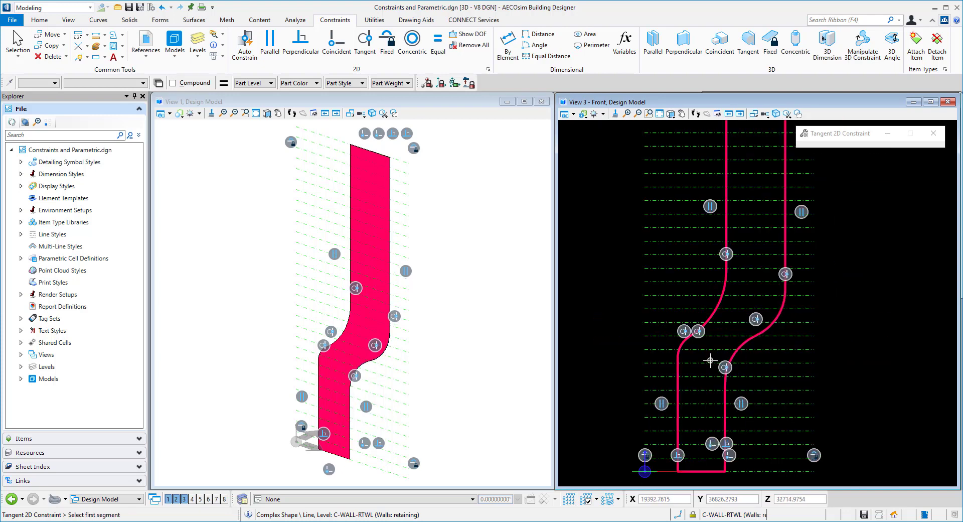
{"action": "scroll", "coordinate": [710, 361], "scroll_direction": "down", "scroll_amount": 3}
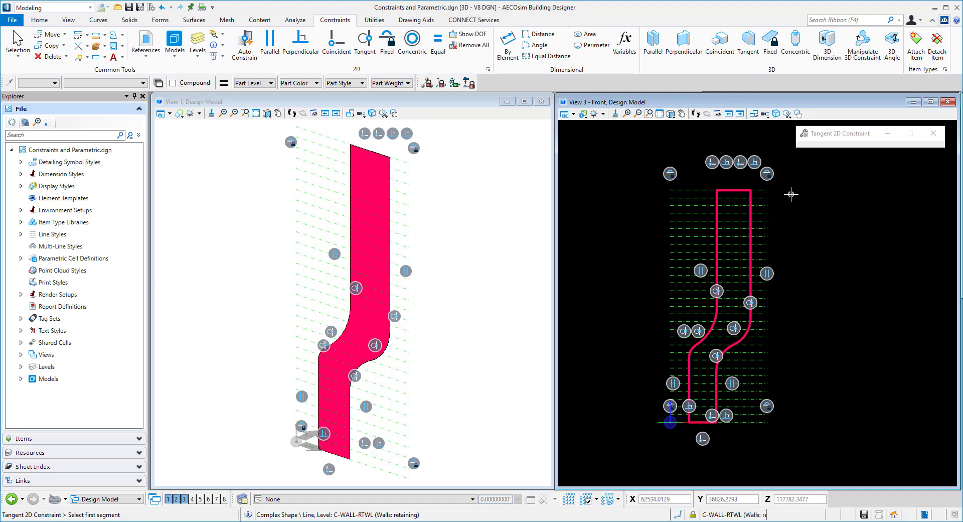
- Create two local distance variables named Base_Width and Top_Width
{"action": "scroll", "coordinate": [780, 238], "scroll_direction": "up", "scroll_amount": 2}
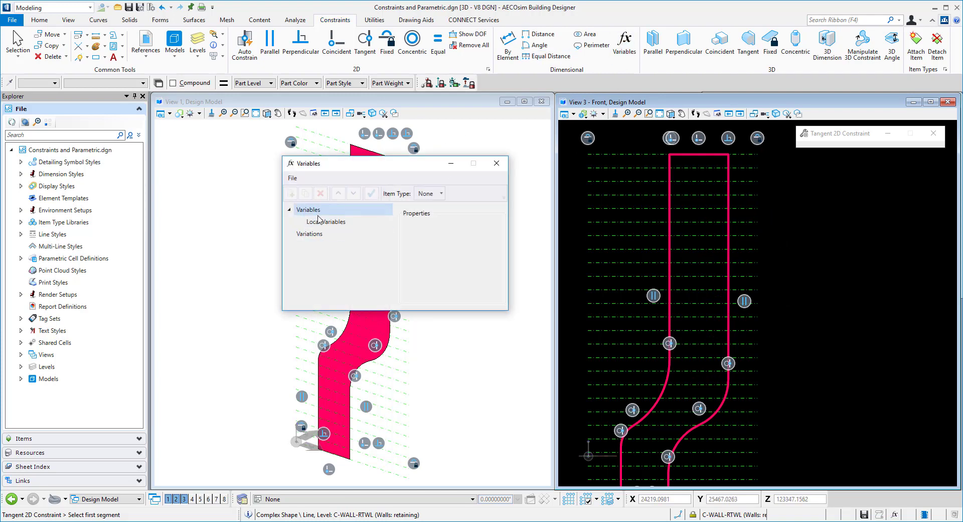
{"action": "left_click", "coordinate": [322, 224]}
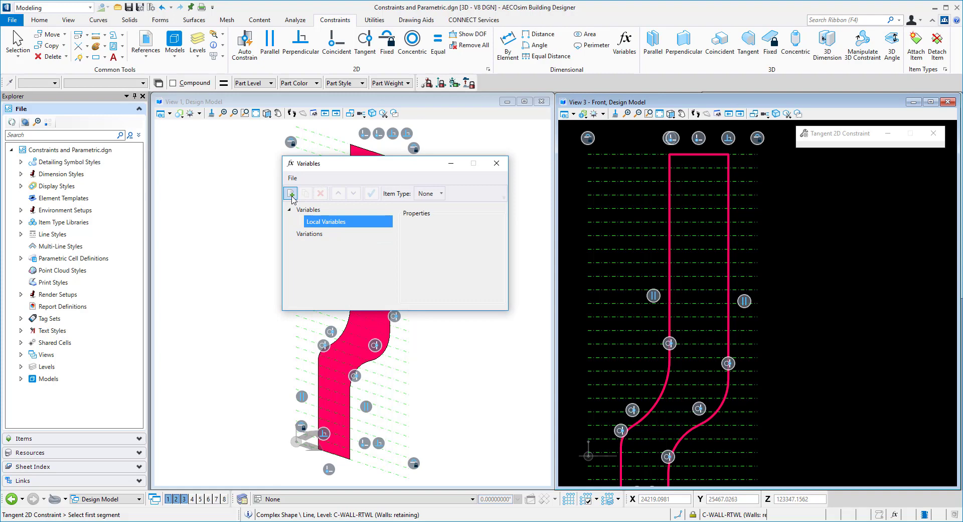
{"action": "left_click", "coordinate": [292, 193]}
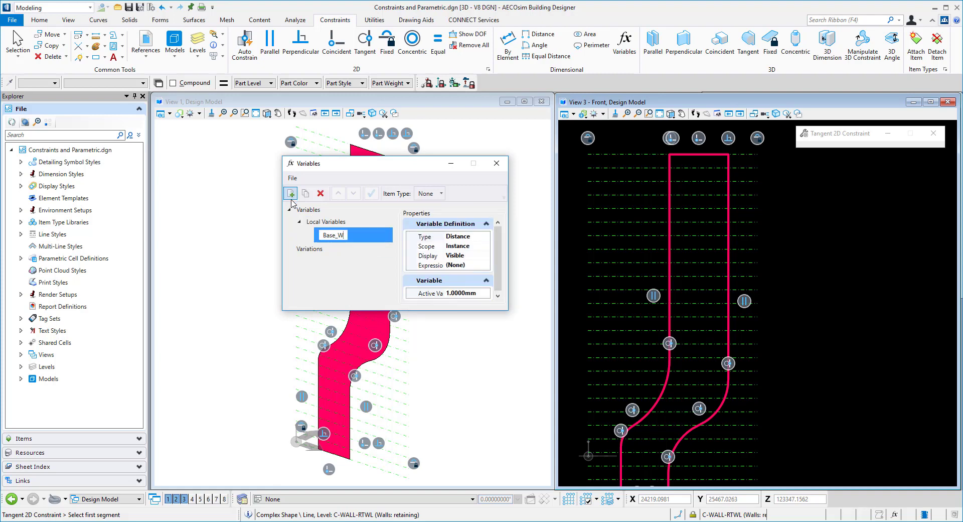
{"action": "key", "text": "Return"}
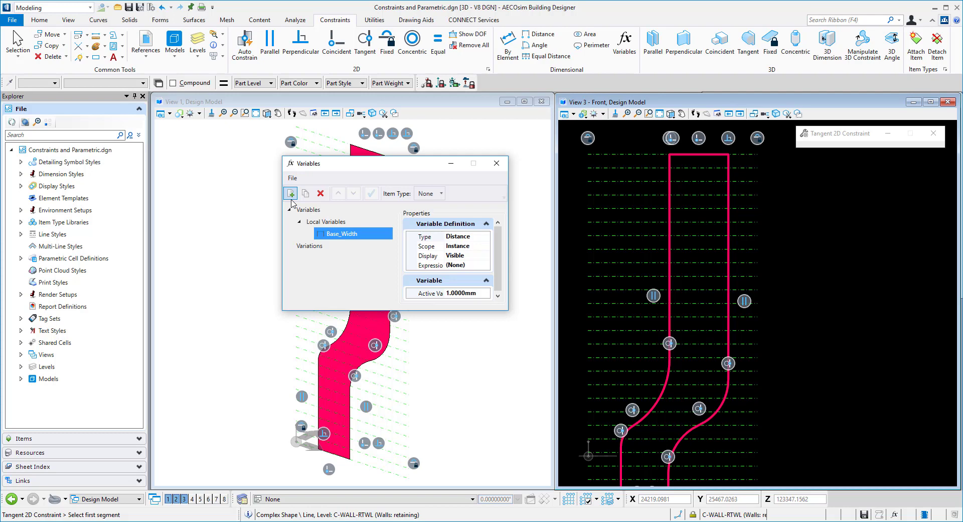
{"action": "left_click", "coordinate": [291, 194]}
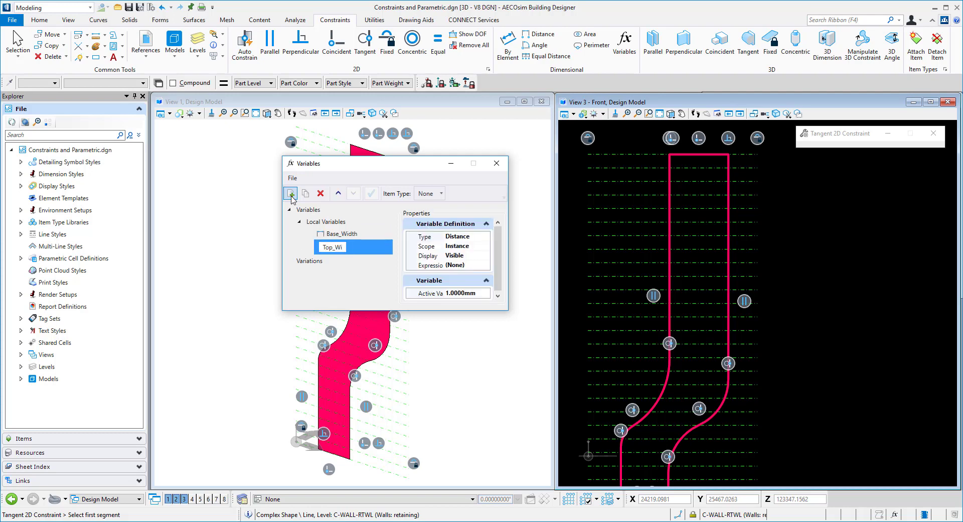
{"action": "key", "text": "Return"}
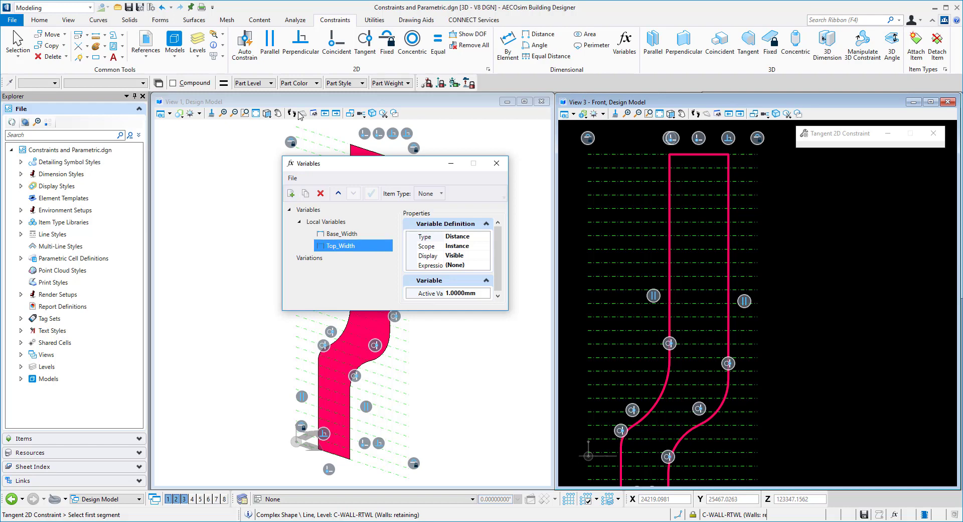
- Apply a Distance constraint between the two top corners of the shape and assign the Top_Width variable to it
{"action": "left_click", "coordinate": [538, 34]}
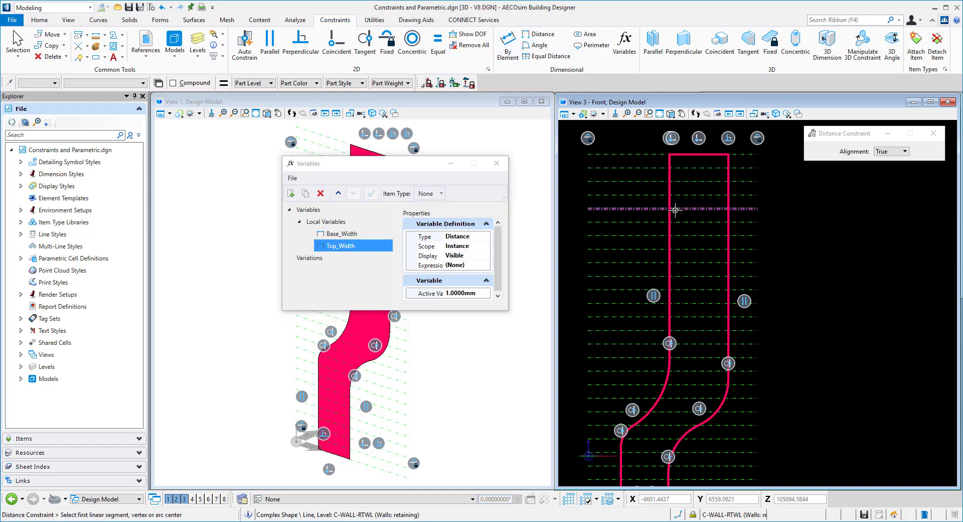
{"action": "left_click", "coordinate": [671, 296]}
{"action": "left_click", "coordinate": [729, 300]}
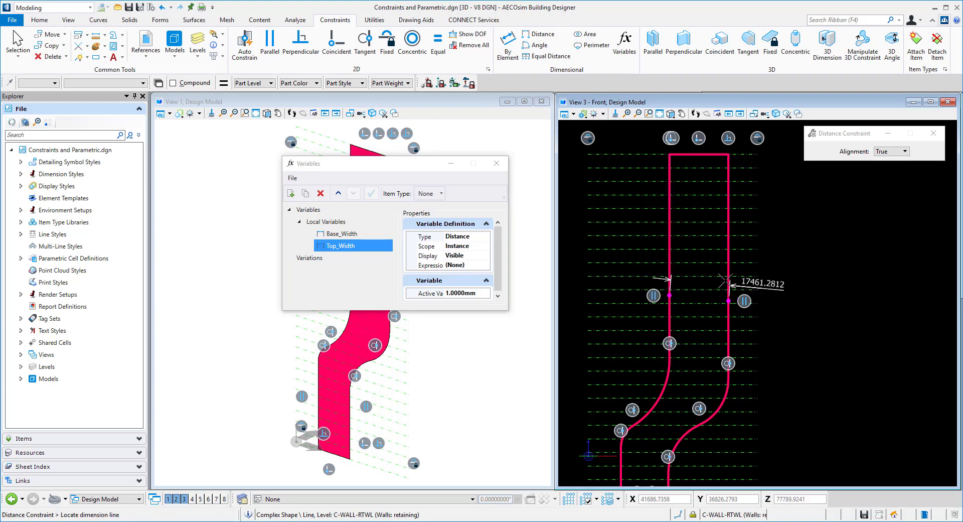
{"action": "right_click", "coordinate": [721, 284]}
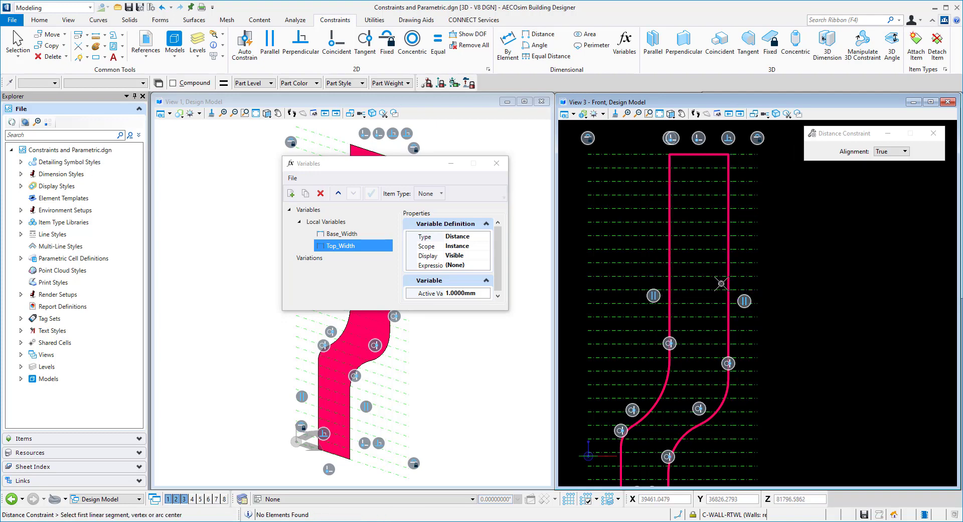
{"action": "left_click", "coordinate": [670, 154]}
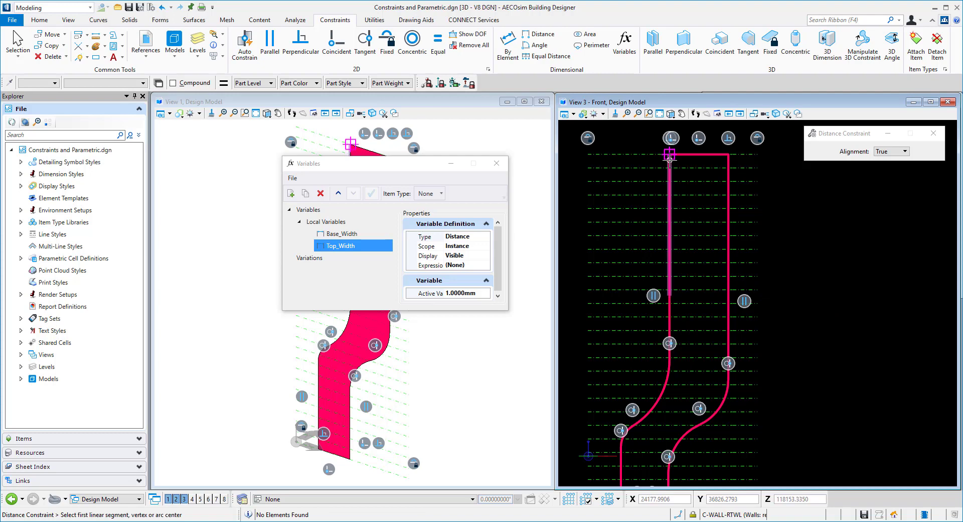
{"action": "left_click", "coordinate": [729, 156]}
{"action": "left_click", "coordinate": [793, 197]}
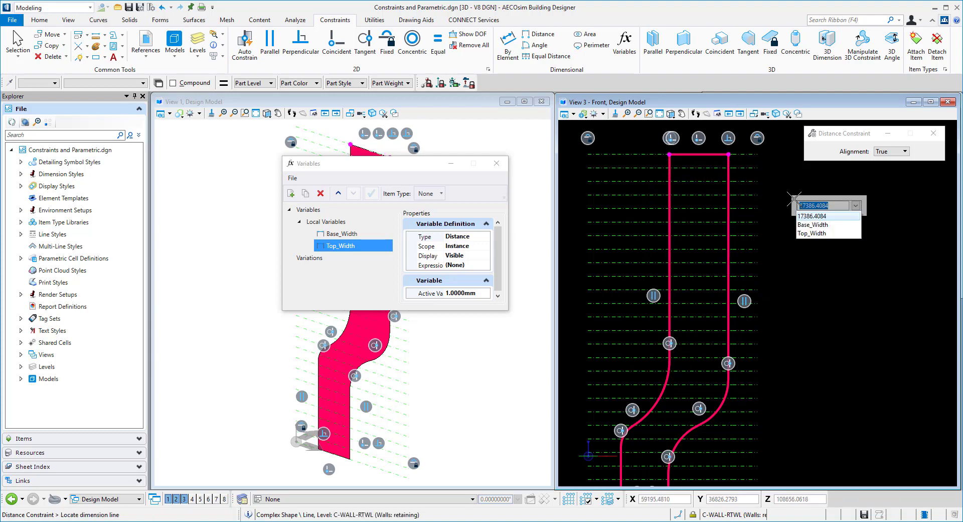
{"action": "left_click", "coordinate": [817, 234]}
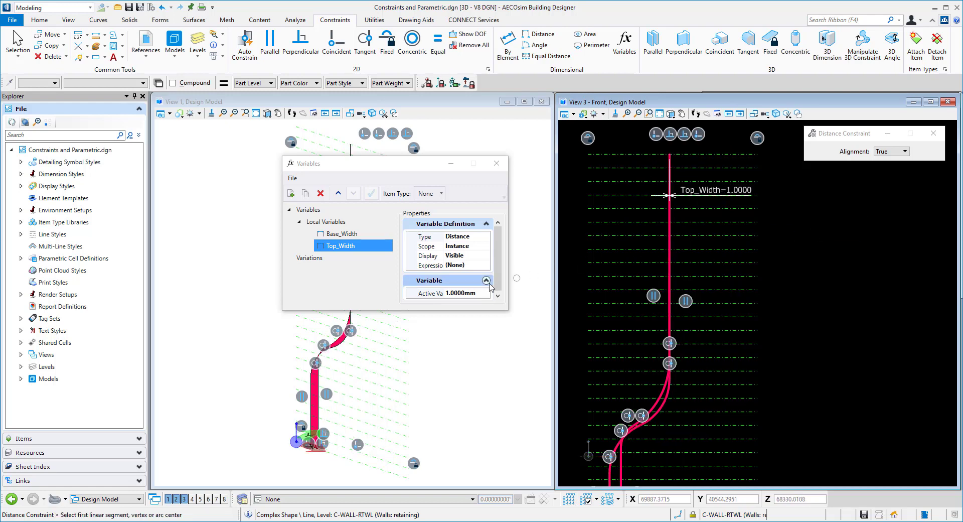
- Set the active value of Top_Width to 15000 mm and that of Base_Width to 20000 mm
{"action": "left_click", "coordinate": [450, 294]}
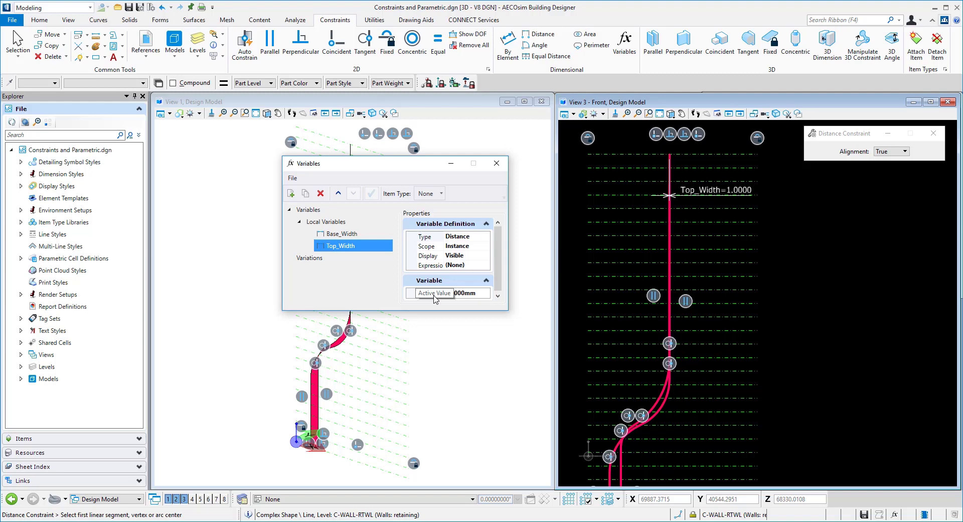
{"action": "type", "text": "15000.0"}
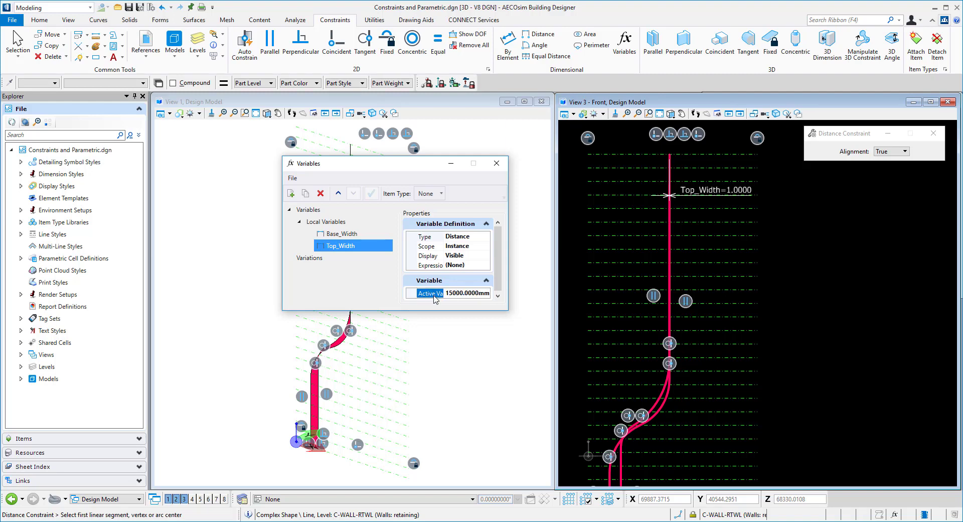
{"action": "key", "text": "Return"}
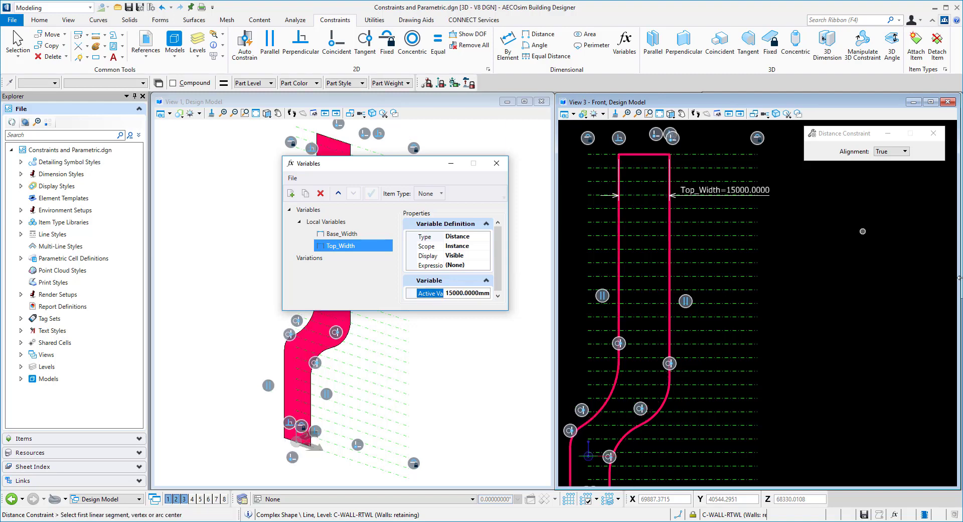
{"action": "scroll", "coordinate": [843, 257], "scroll_direction": "down", "scroll_amount": 2}
{"action": "scroll", "coordinate": [711, 444], "scroll_direction": "up", "scroll_amount": 4}
{"action": "left_click", "coordinate": [343, 234]}
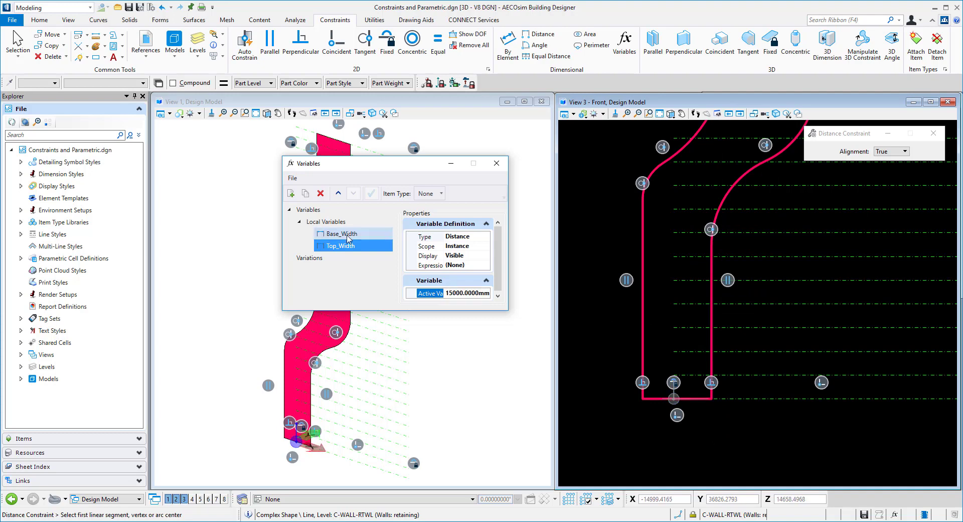
{"action": "left_click", "coordinate": [439, 293]}
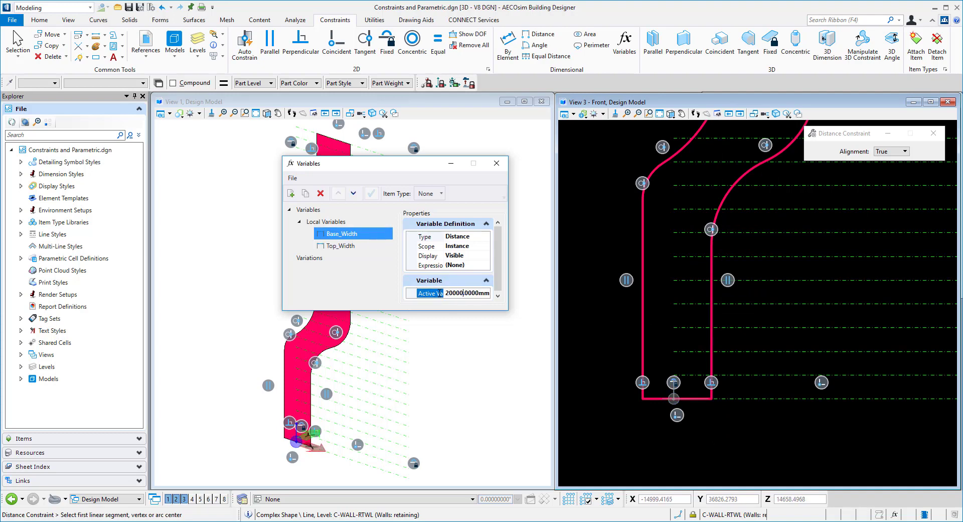
{"action": "key", "text": "Return"}
- Apply a Distance constraint between the two bottom corners of the shape and assign the Top_Width variable to it
{"action": "left_click", "coordinate": [644, 398]}
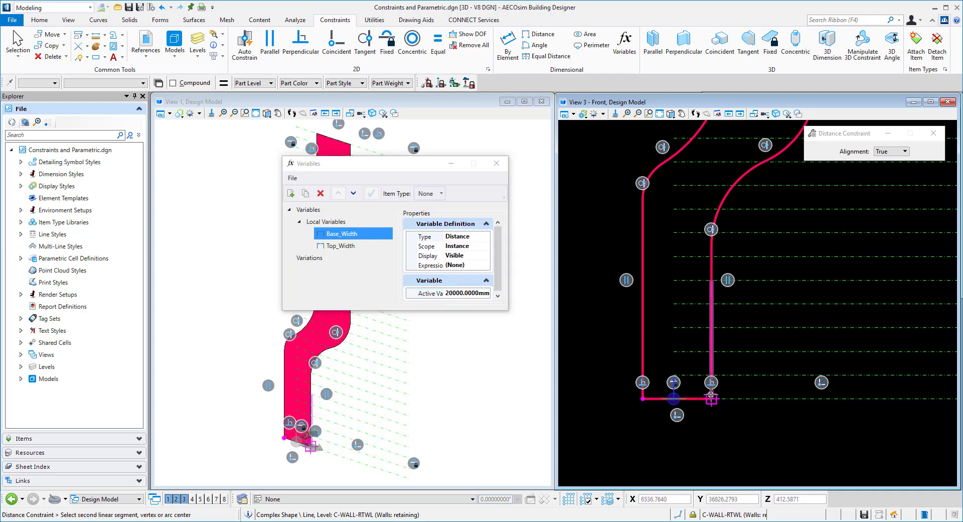
{"action": "left_click", "coordinate": [712, 398]}
{"action": "left_click", "coordinate": [739, 426]}
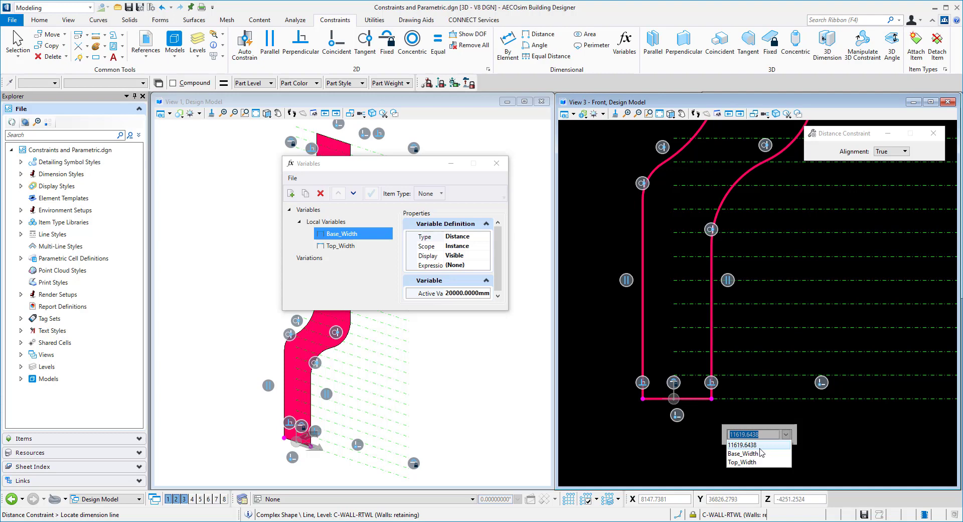
{"action": "left_click", "coordinate": [751, 462]}
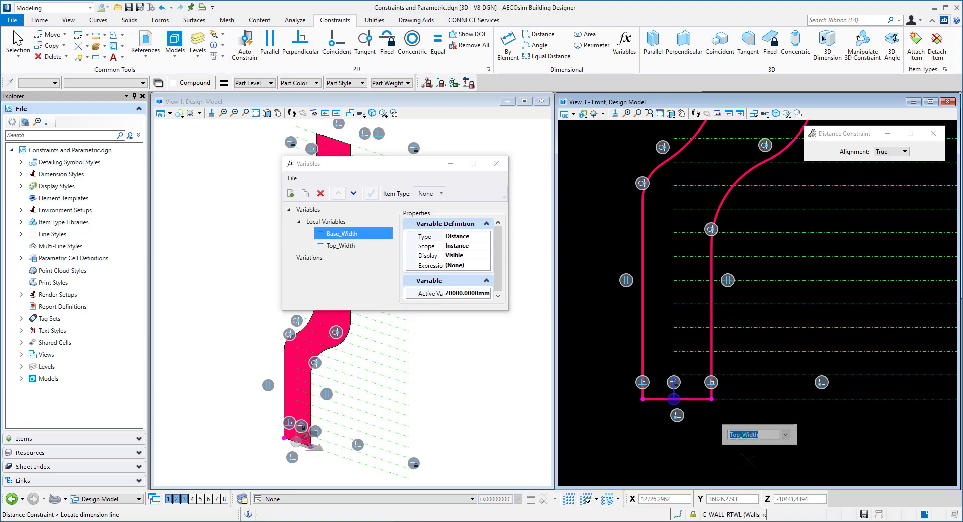
{"action": "scroll", "coordinate": [779, 387], "scroll_direction": "down", "scroll_amount": 5}
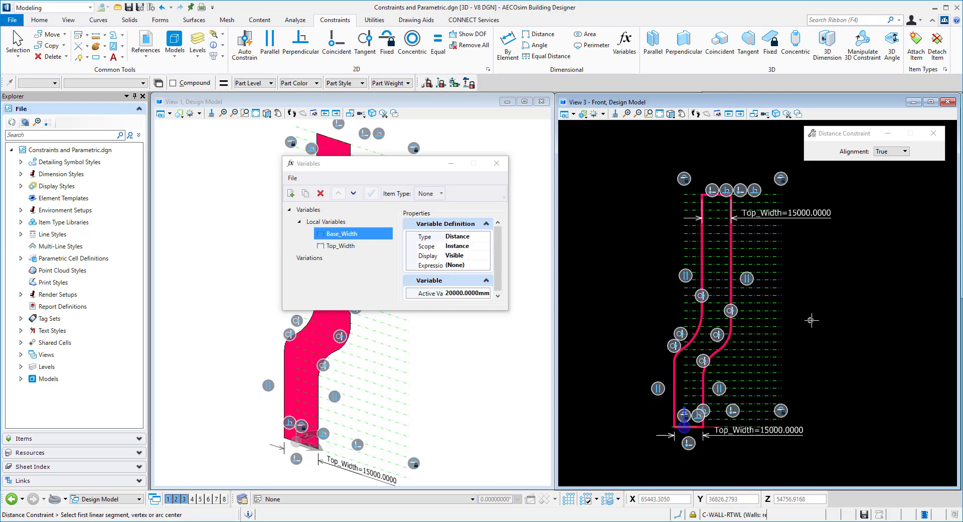
- Switch from the Distance constraint to Element Selection and move the Variables dialog clear of the shape
{"action": "right_click", "coordinate": [817, 305]}
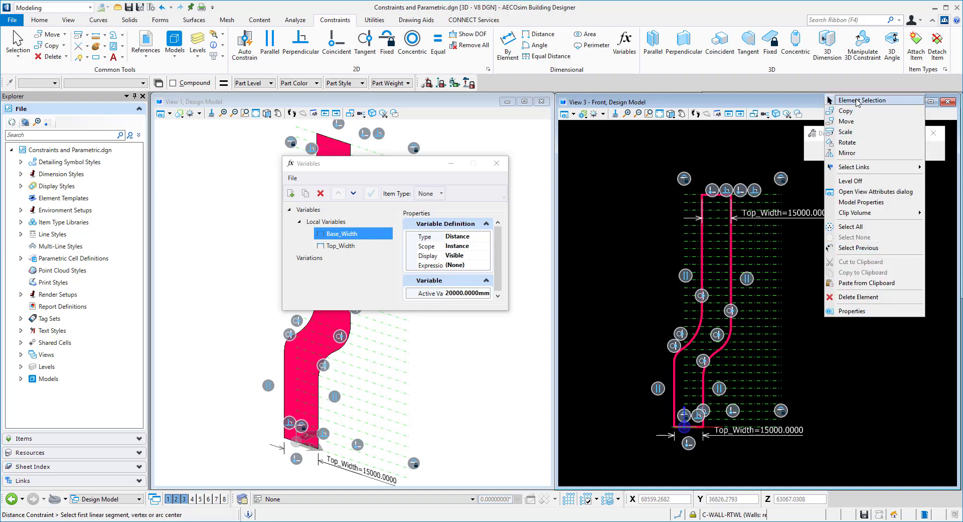
{"action": "left_click", "coordinate": [843, 97]}
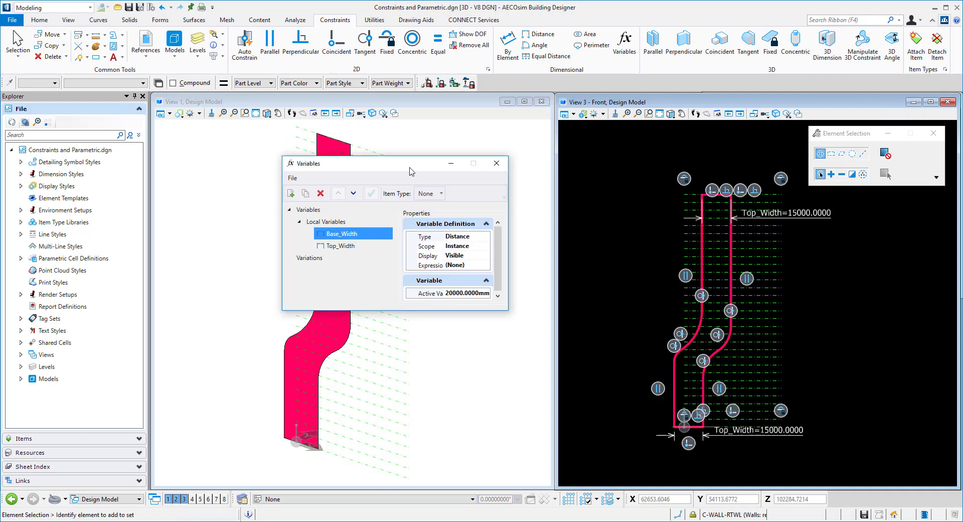
{"action": "left_click_drag", "start_coordinate": [413, 164], "coordinate": [420, 355]}
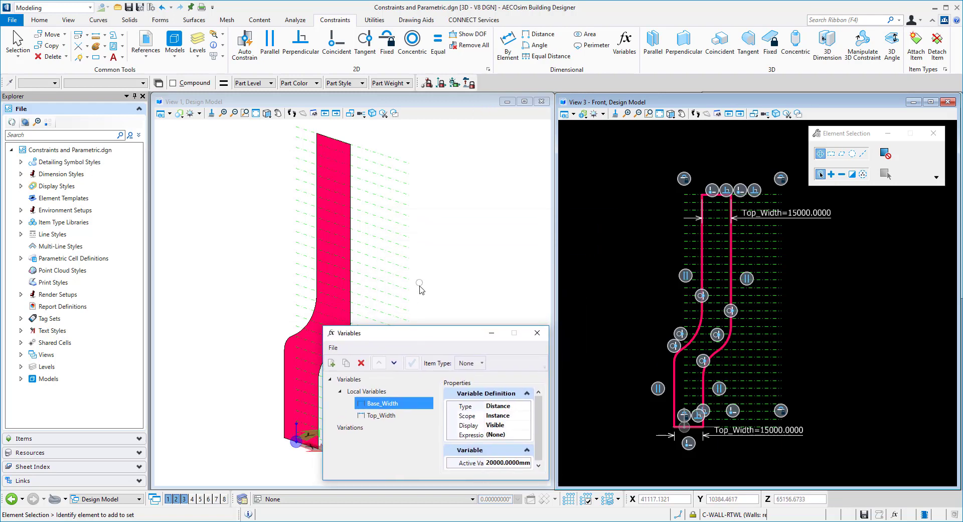
{"action": "middle_click_drag", "start_coordinate": [443, 289], "coordinate": [386, 267]}
{"action": "scroll", "coordinate": [716, 370], "scroll_direction": "up", "scroll_amount": 5}
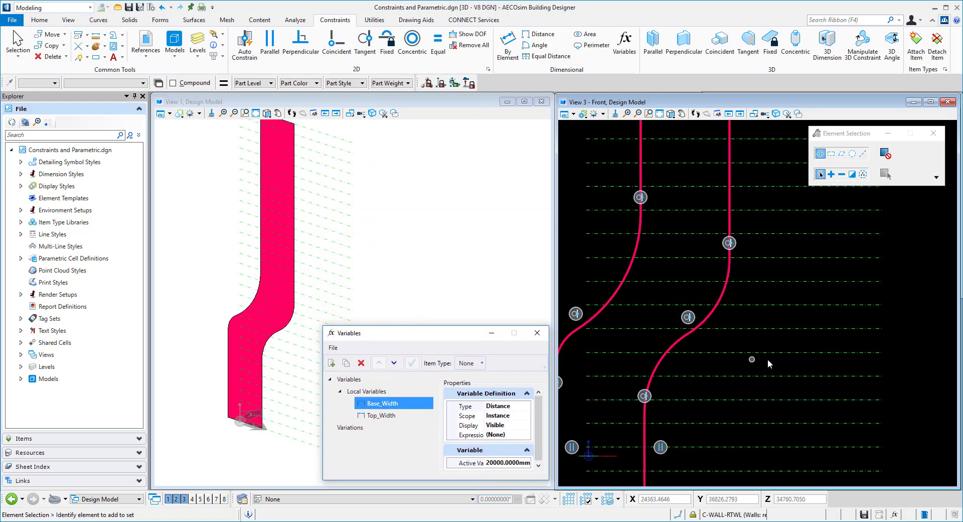
{"action": "scroll", "coordinate": [741, 343], "scroll_direction": "down", "scroll_amount": 2}
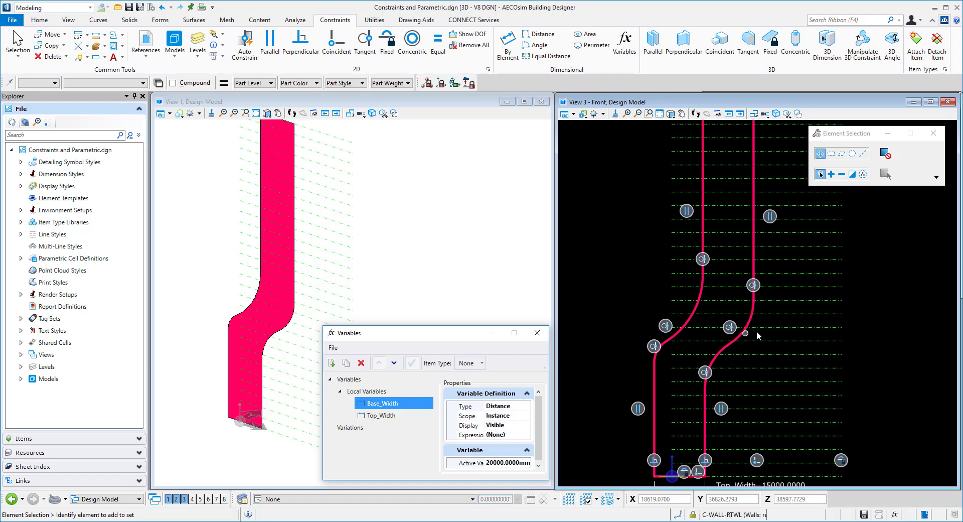
- Select the complex shape, move the handle on its right side's upper arc slightly downward to reshape the curve, and deselect it
{"action": "left_click", "coordinate": [748, 329]}
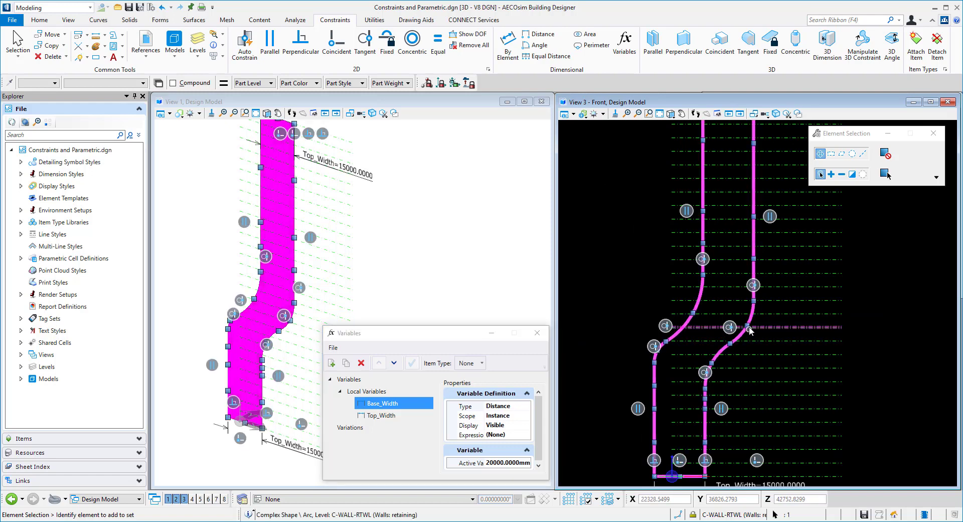
{"action": "mouse_move", "coordinate": [748, 325]}
{"action": "left_mouse_down"}
{"action": "mouse_move", "coordinate": [744, 318]}
{"action": "mouse_move", "coordinate": [745, 336]}
{"action": "left_mouse_up"}
{"action": "scroll", "coordinate": [747, 340], "scroll_direction": "down", "scroll_amount": 1}
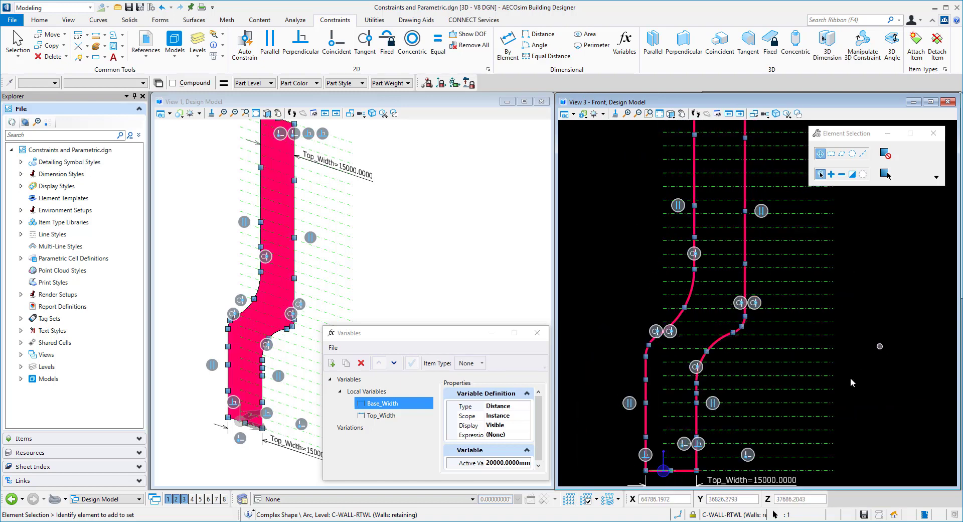
{"action": "middle_click_drag", "start_coordinate": [867, 347], "coordinate": [867, 306]}
{"action": "scroll", "coordinate": [868, 347], "scroll_direction": "down", "scroll_amount": 2}
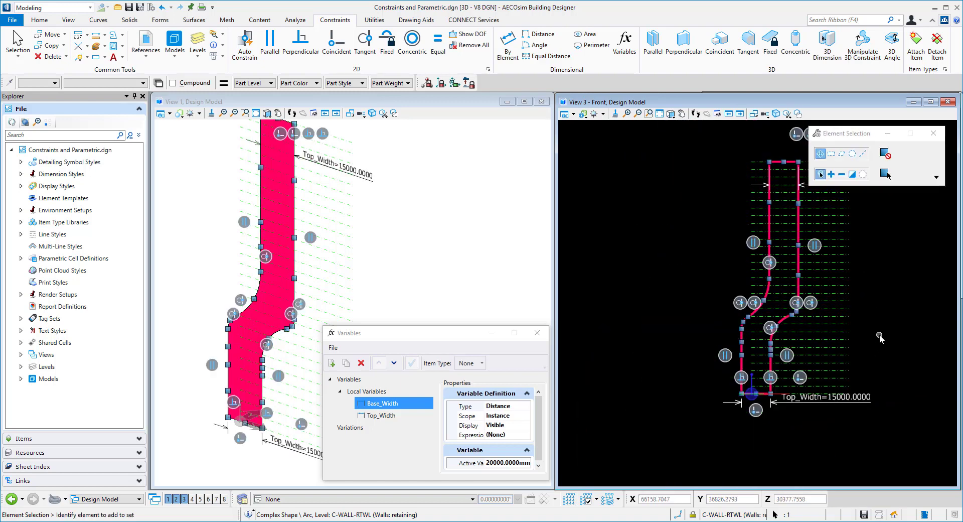
{"action": "left_click", "coordinate": [875, 335]}
{"action": "middle_click_drag", "start_coordinate": [855, 336], "coordinate": [785, 346]}
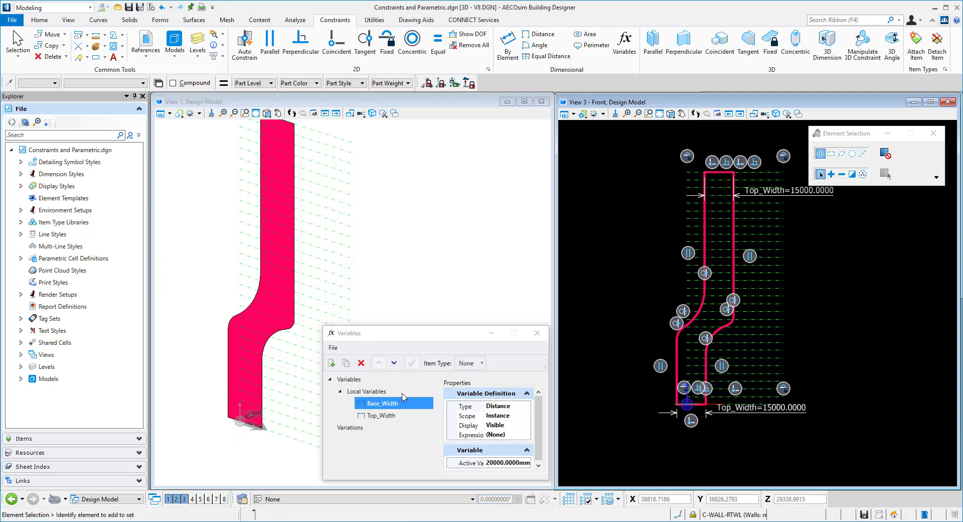
- Set the active value of Top_Width to 8000 mm and that of Base_Width to 25000 mm
{"action": "left_click", "coordinate": [385, 417]}
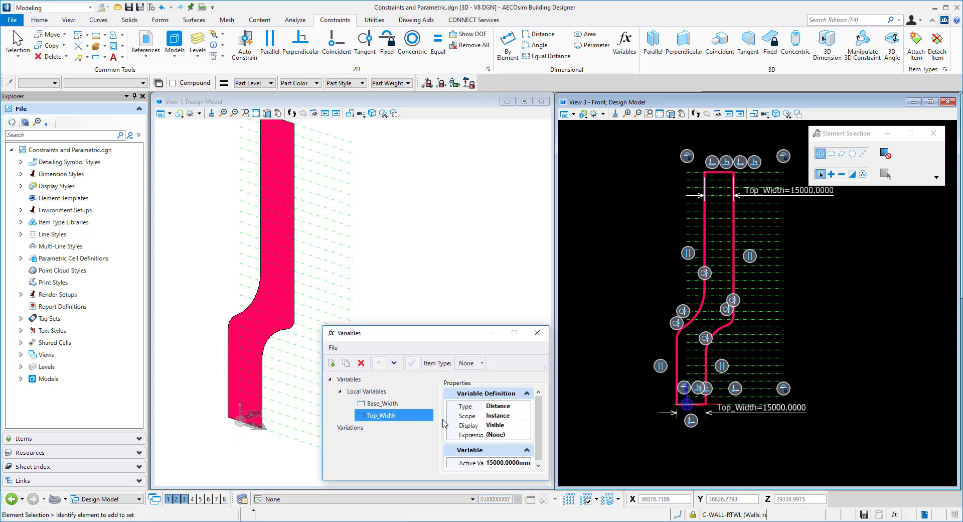
{"action": "left_click", "coordinate": [493, 462]}
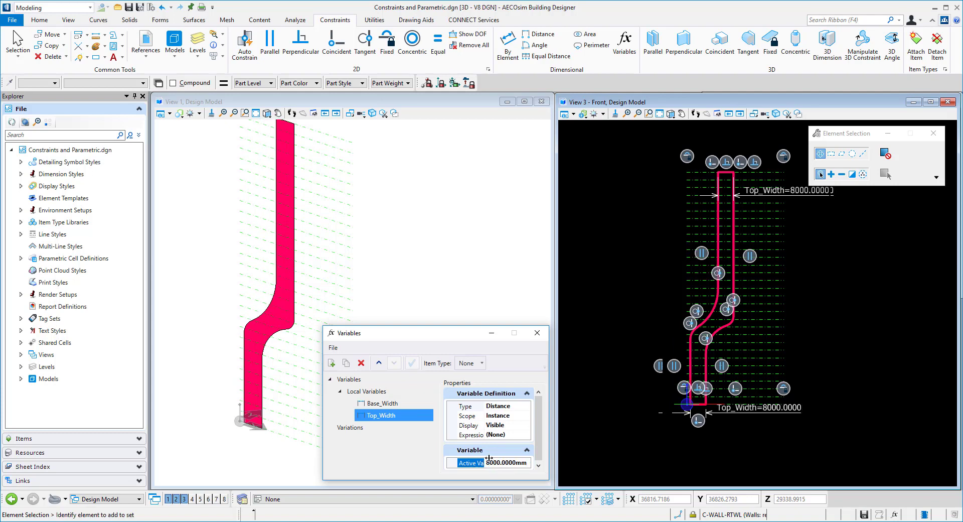
{"action": "left_click", "coordinate": [382, 403]}
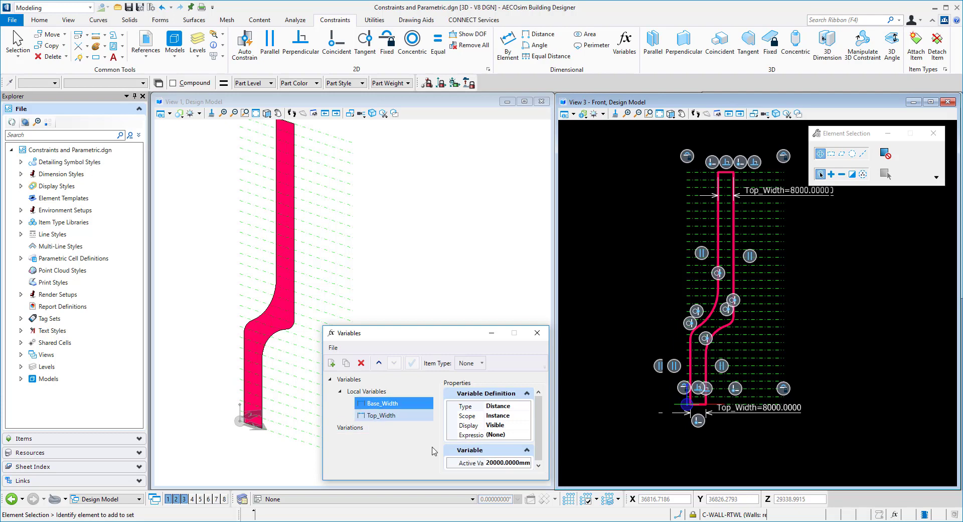
{"action": "left_click", "coordinate": [492, 462]}
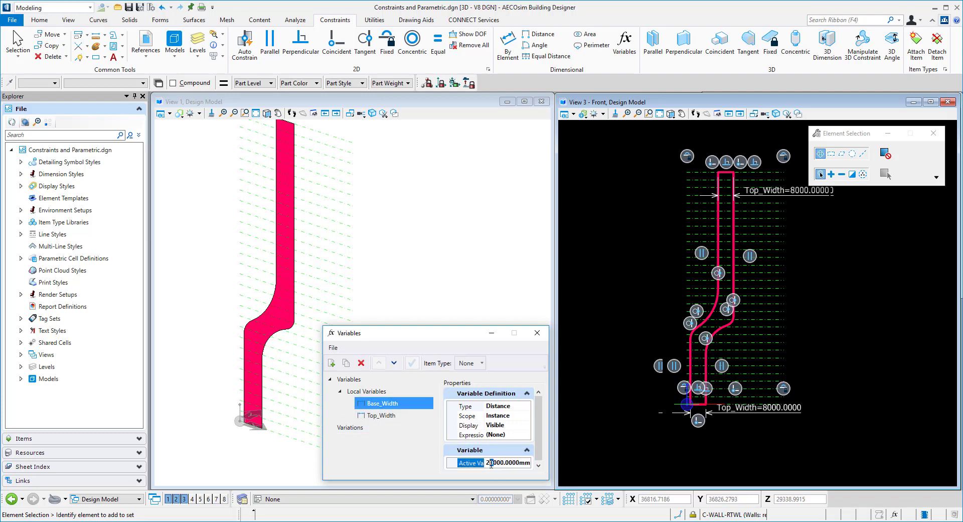
{"action": "type", "text": "5"}
{"action": "key", "text": "Return"}
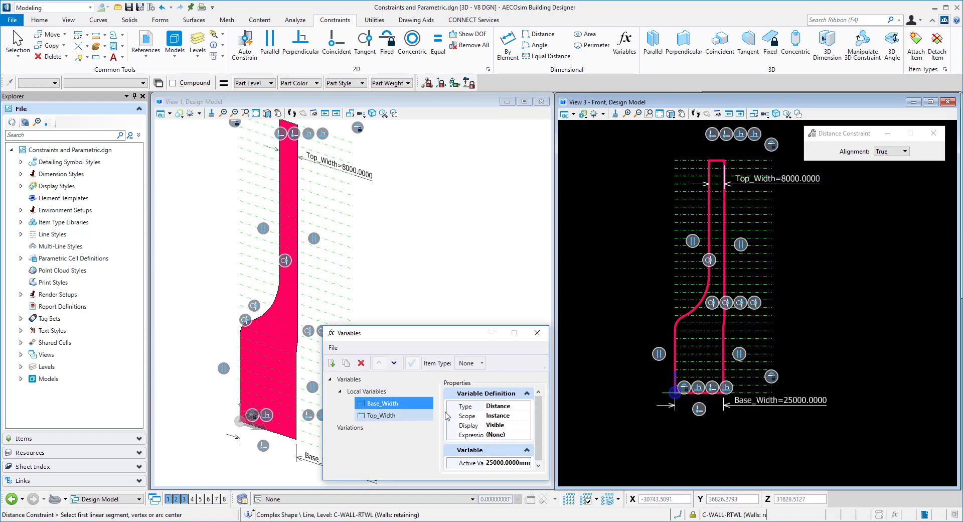
- Set the active value of Top_Width to 15000 mm
{"action": "left_click", "coordinate": [379, 416]}
{"action": "left_click", "coordinate": [491, 462]}
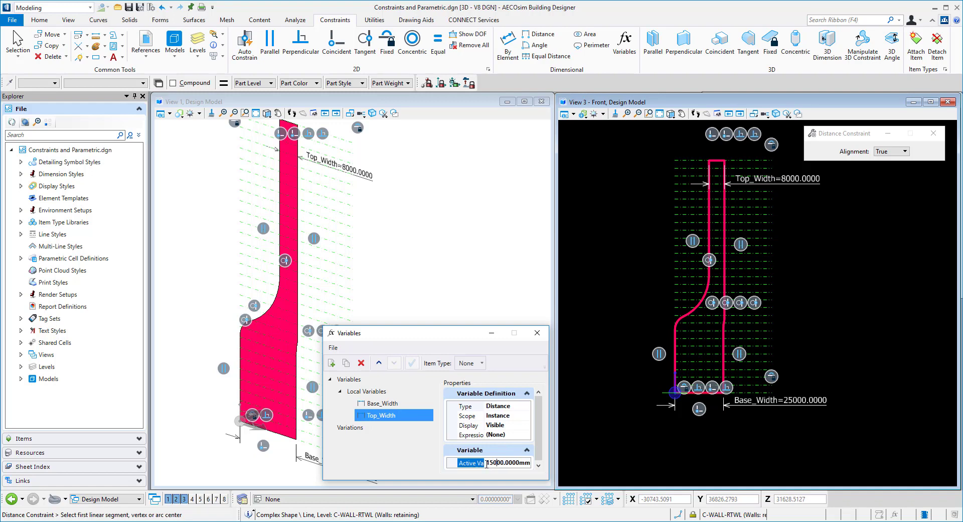
{"action": "key", "text": "Return"}
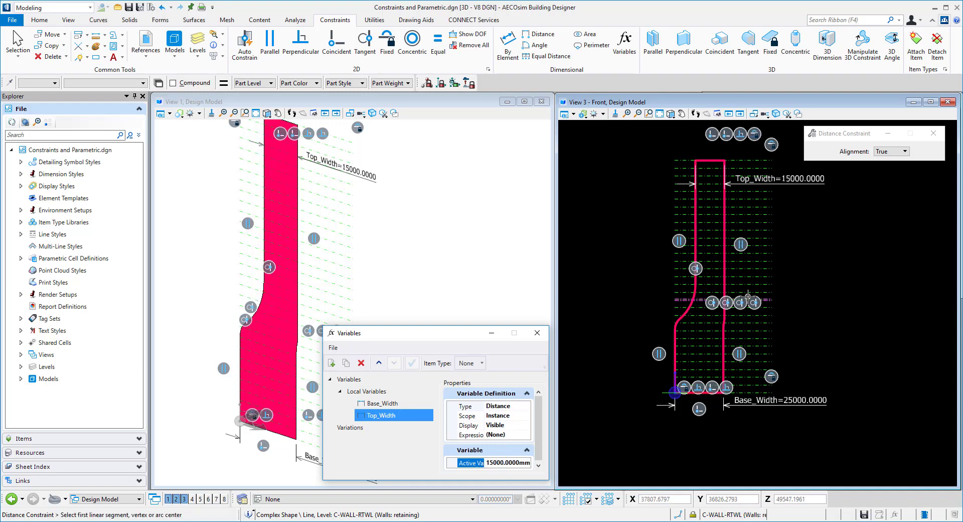
- Switch to Element Selection, select the complex shape and shift its lower right vertical edge inward to the left
{"action": "scroll", "coordinate": [748, 298], "scroll_direction": "up", "scroll_amount": 1}
{"action": "scroll", "coordinate": [830, 314], "scroll_direction": "down", "scroll_amount": 3}
{"action": "middle_click_drag", "start_coordinate": [836, 286], "coordinate": [833, 299]}
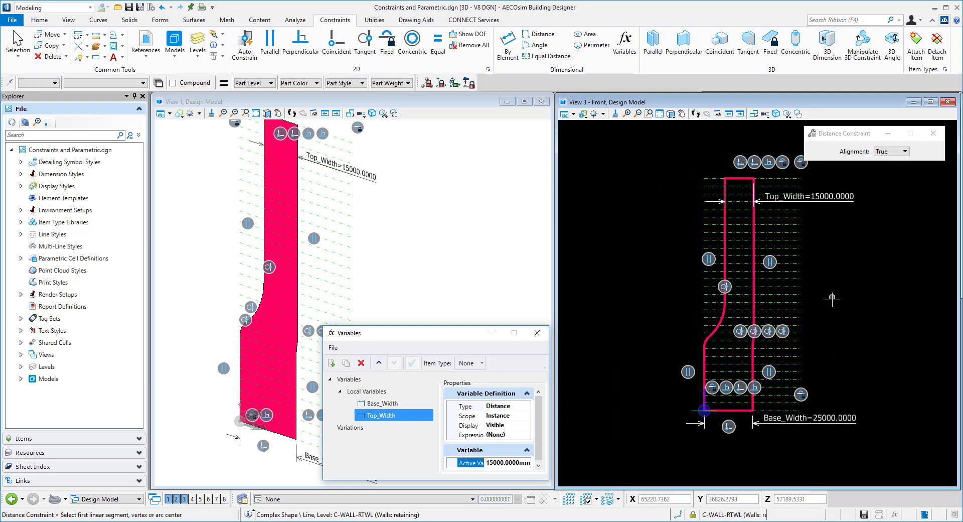
{"action": "scroll", "coordinate": [766, 393], "scroll_direction": "up", "scroll_amount": 3}
{"action": "right_click", "coordinate": [918, 371]}
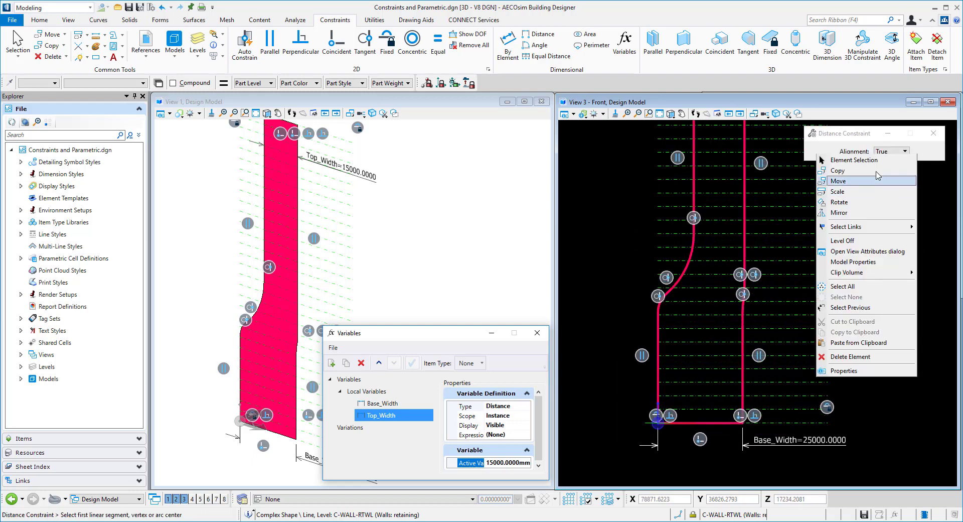
{"action": "left_click", "coordinate": [853, 157]}
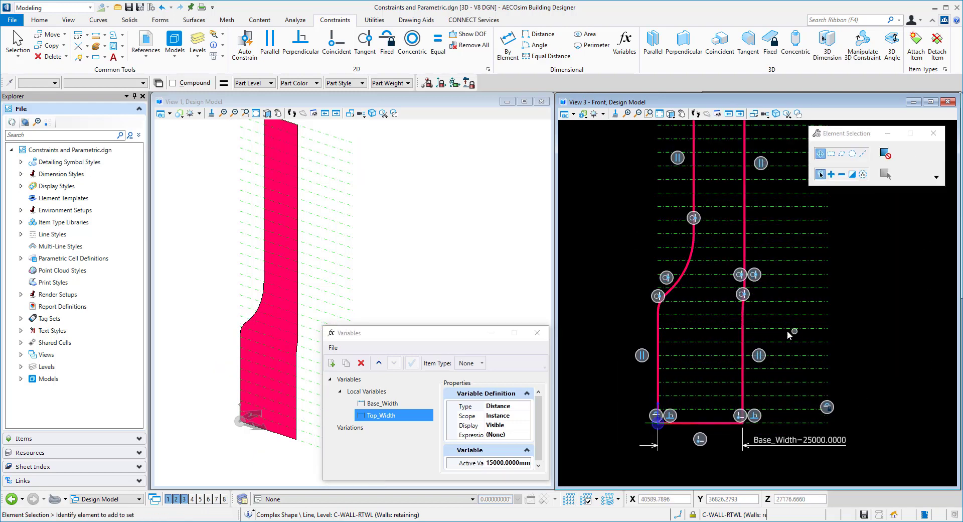
{"action": "left_click", "coordinate": [743, 367]}
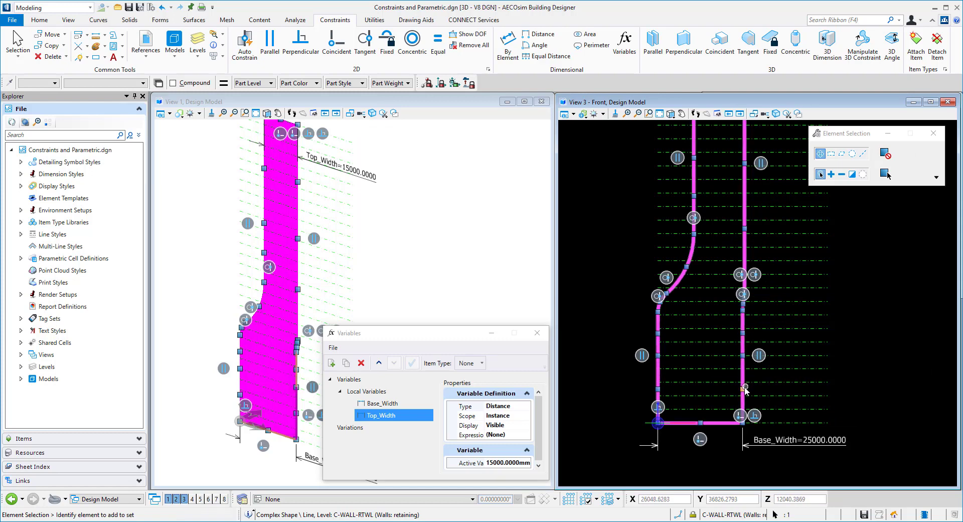
{"action": "left_click_drag", "start_coordinate": [743, 388], "coordinate": [719, 388]}
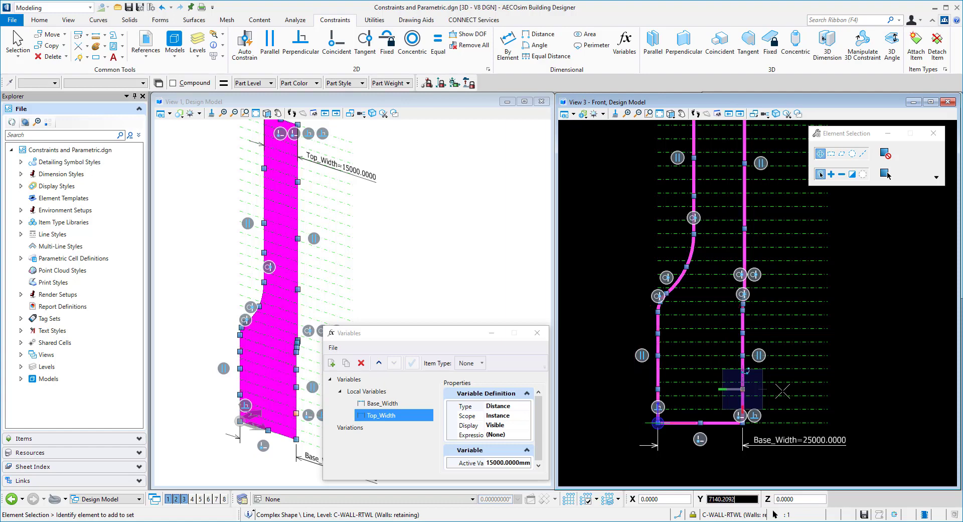
- Move the whole shape to the right along its base line, using its bottom right corner as the start point
{"action": "right_click", "coordinate": [877, 352]}
{"action": "left_click", "coordinate": [793, 172]}
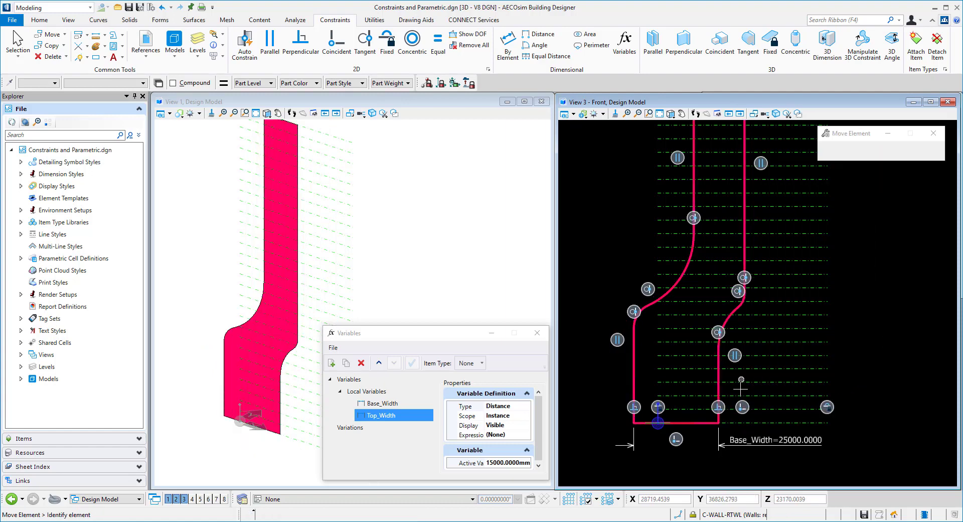
{"action": "left_click", "coordinate": [719, 421]}
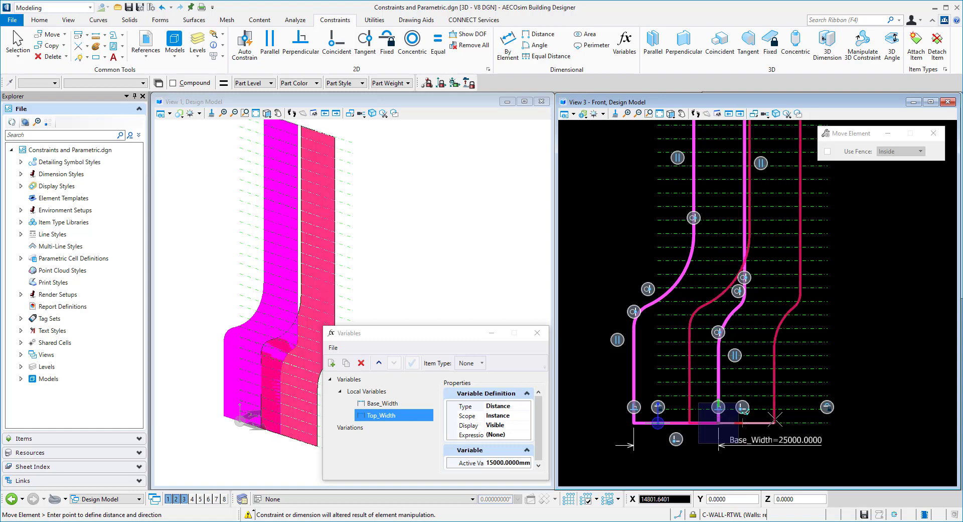
{"action": "left_click", "coordinate": [821, 416]}
- Return to Element Selection, select the shape, move the handle between its right side's two arcs slightly downward, and deselect it
{"action": "right_click", "coordinate": [883, 361]}
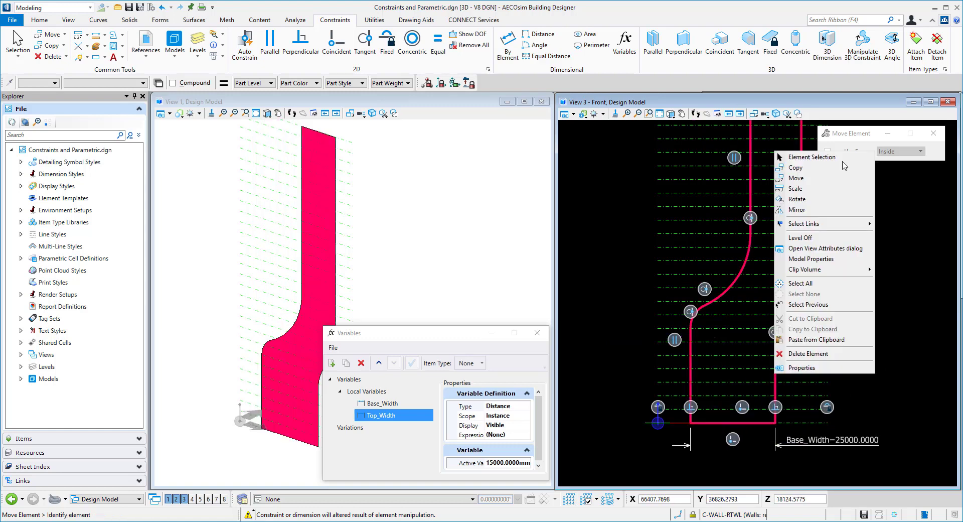
{"action": "left_click", "coordinate": [808, 159]}
{"action": "scroll", "coordinate": [787, 310], "scroll_direction": "up", "scroll_amount": 2}
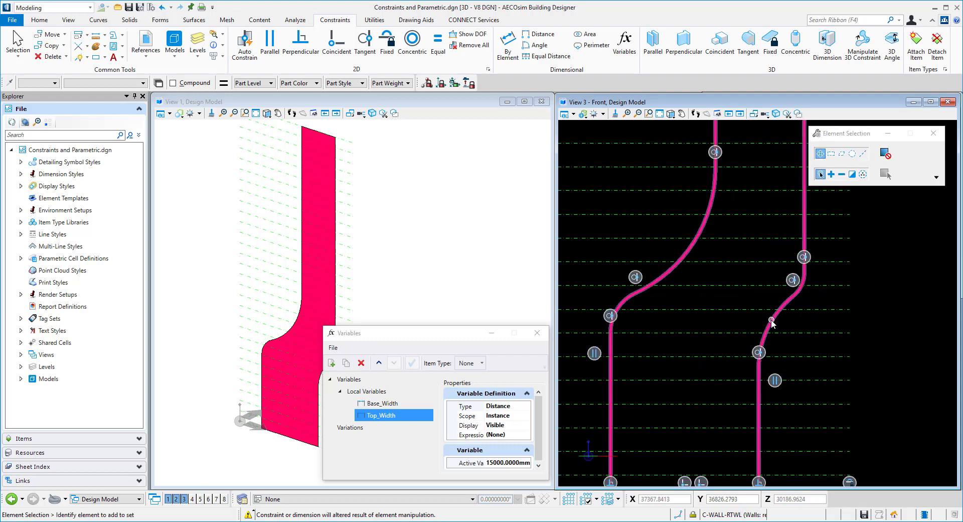
{"action": "left_click", "coordinate": [777, 328]}
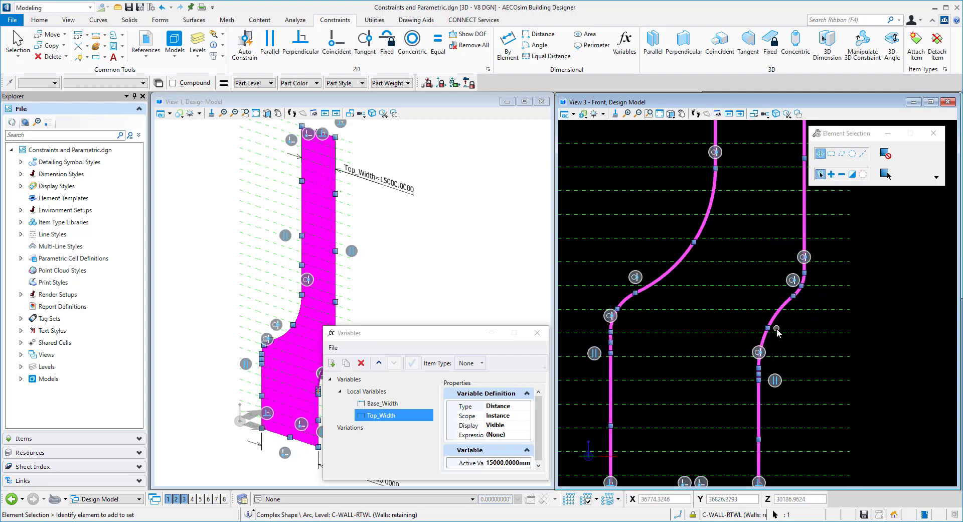
{"action": "left_click", "coordinate": [793, 297]}
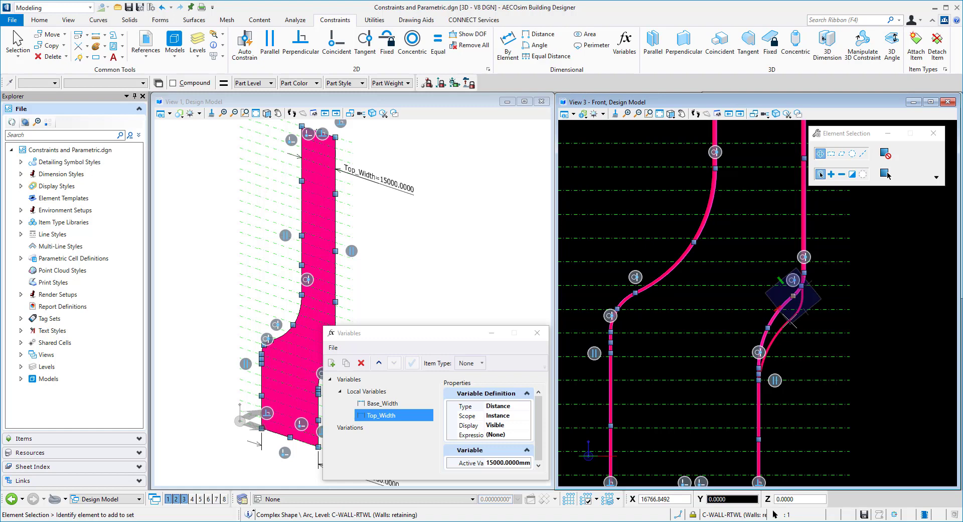
{"action": "right_click", "coordinate": [850, 332]}
{"action": "left_click", "coordinate": [790, 326]}
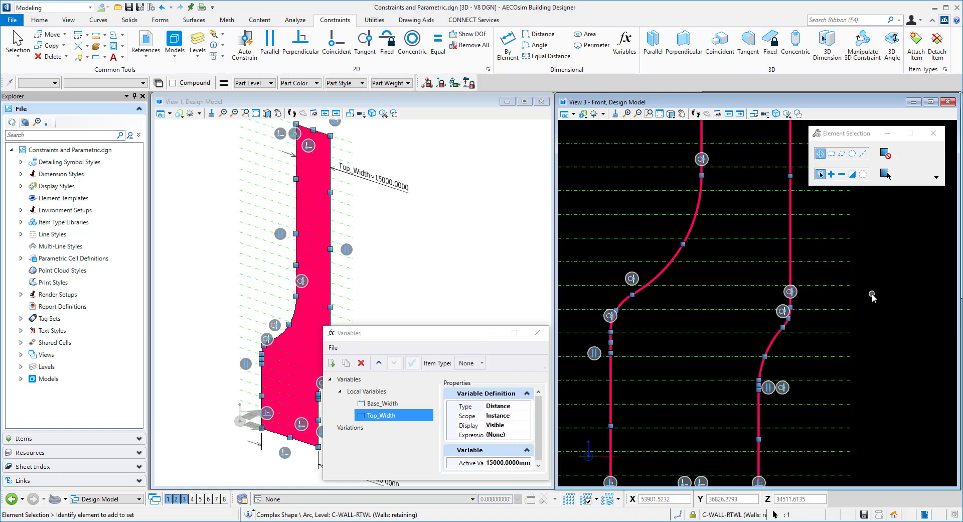
{"action": "scroll", "coordinate": [796, 323], "scroll_direction": "down", "scroll_amount": 2}
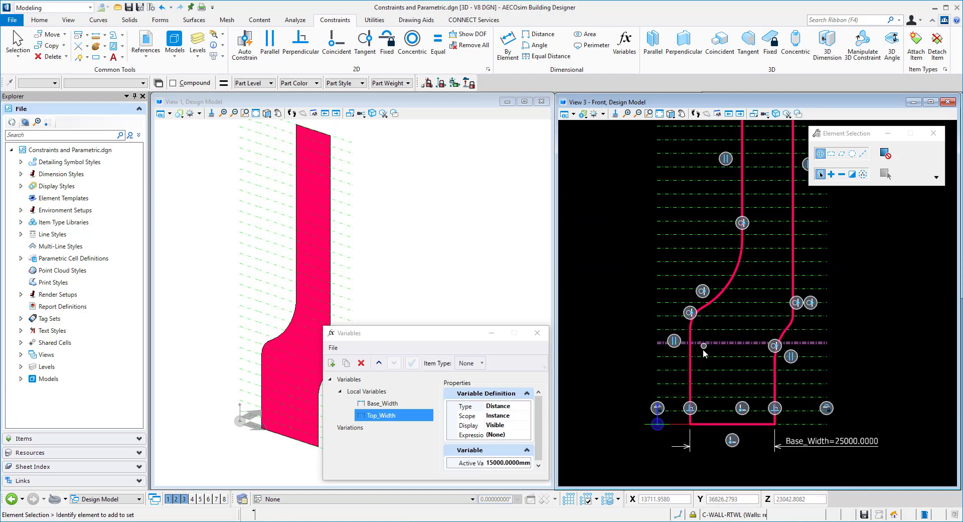
- Move the Variables dialog aside and close it
{"action": "scroll", "coordinate": [703, 348], "scroll_direction": "down", "scroll_amount": 1}
{"action": "scroll", "coordinate": [761, 290], "scroll_direction": "up", "scroll_amount": 1}
{"action": "scroll", "coordinate": [773, 320], "scroll_direction": "down", "scroll_amount": 1}
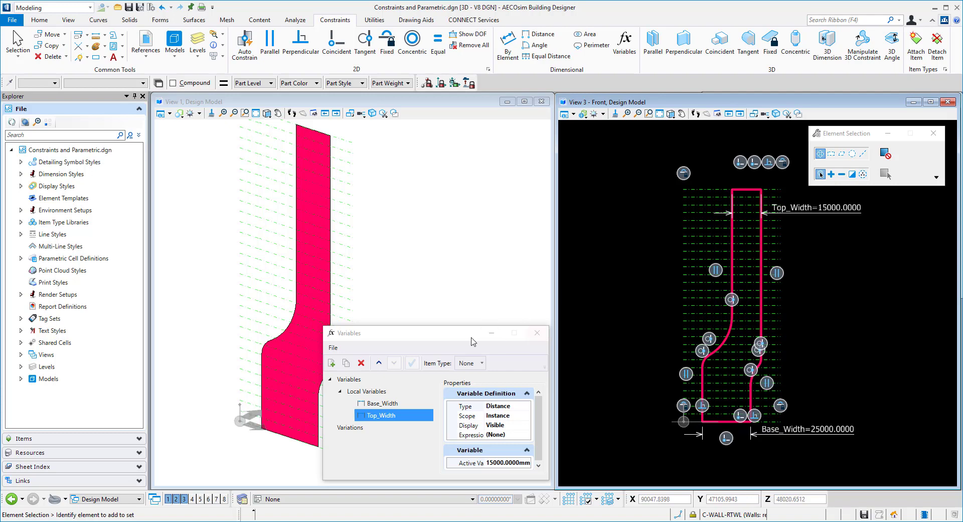
{"action": "left_click_drag", "start_coordinate": [471, 338], "coordinate": [513, 338]}
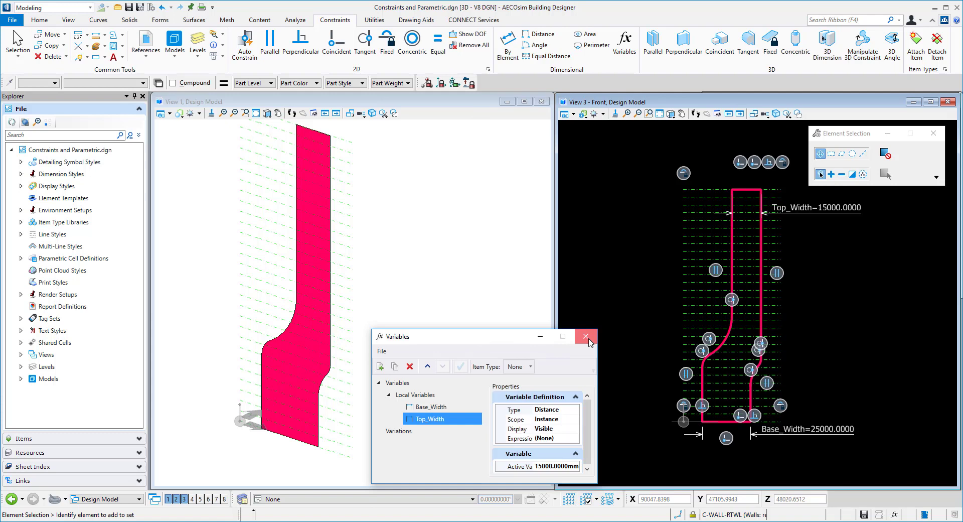
{"action": "left_click", "coordinate": [580, 333]}
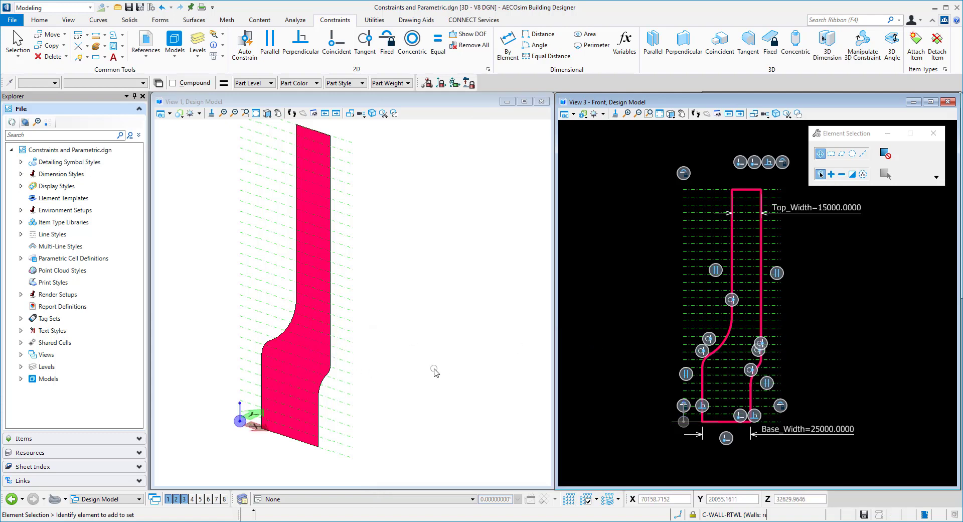
- Open the Variables dialog and create a local variable named Width with an active value of 500 mm
{"action": "left_click", "coordinate": [625, 42]}
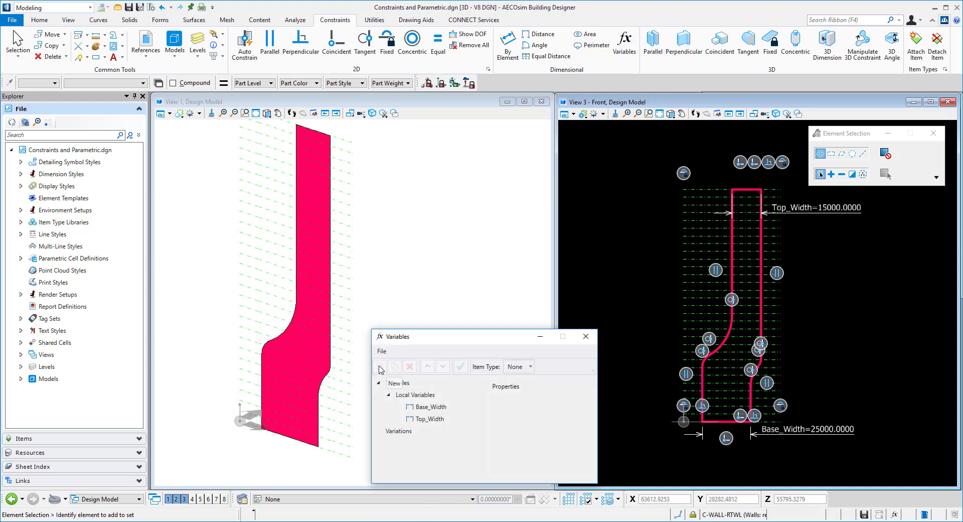
{"action": "left_click", "coordinate": [405, 395]}
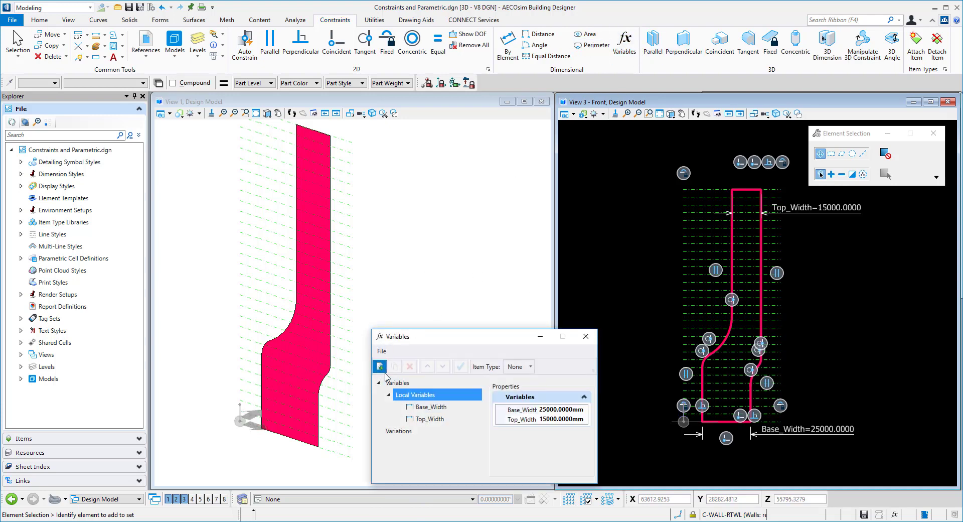
{"action": "left_click", "coordinate": [382, 370]}
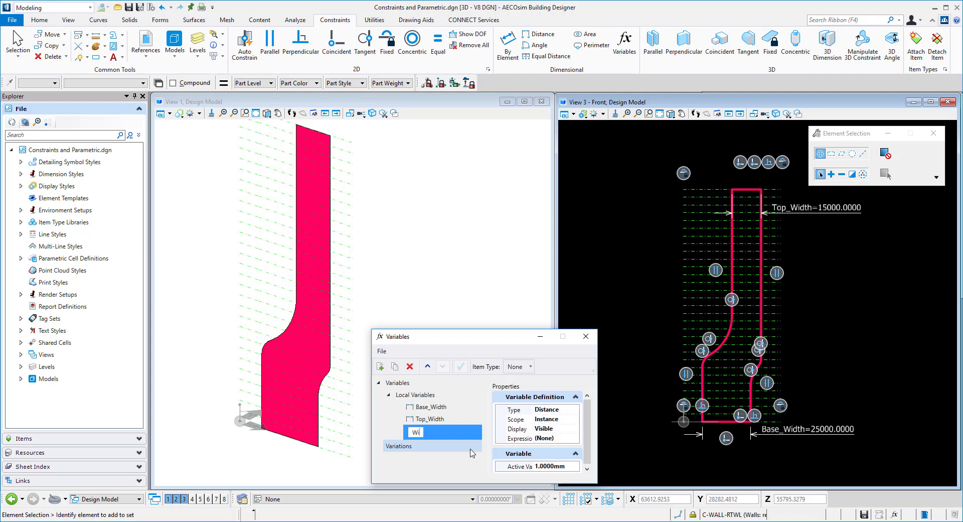
{"action": "key", "text": "Return"}
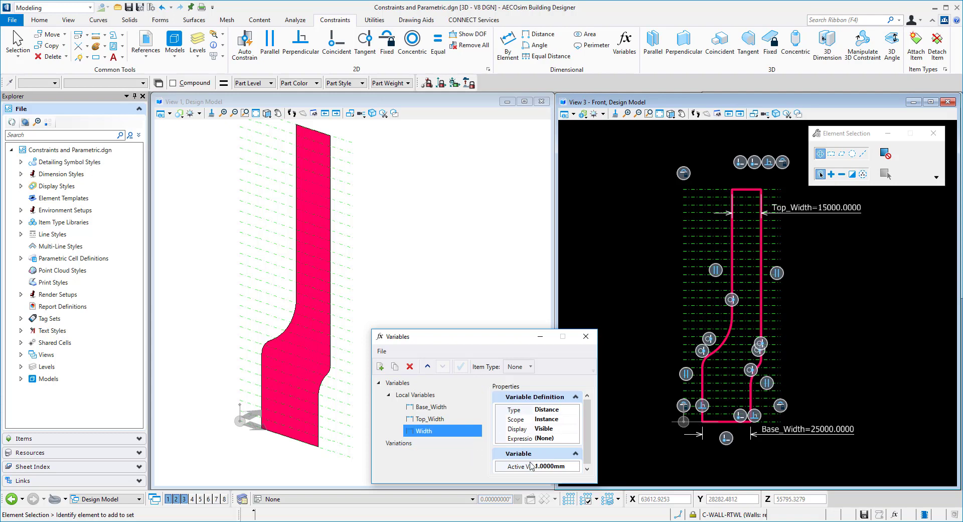
{"action": "left_click", "coordinate": [543, 466]}
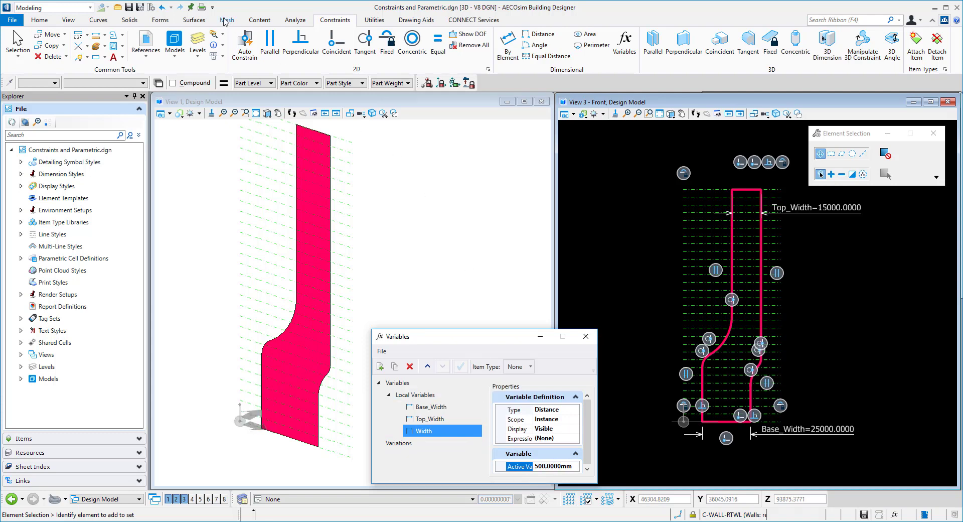
- Extrude the complex shape into a parametric solid with the Width variable assigned to its extrusion distance
{"action": "left_click", "coordinate": [129, 21]}
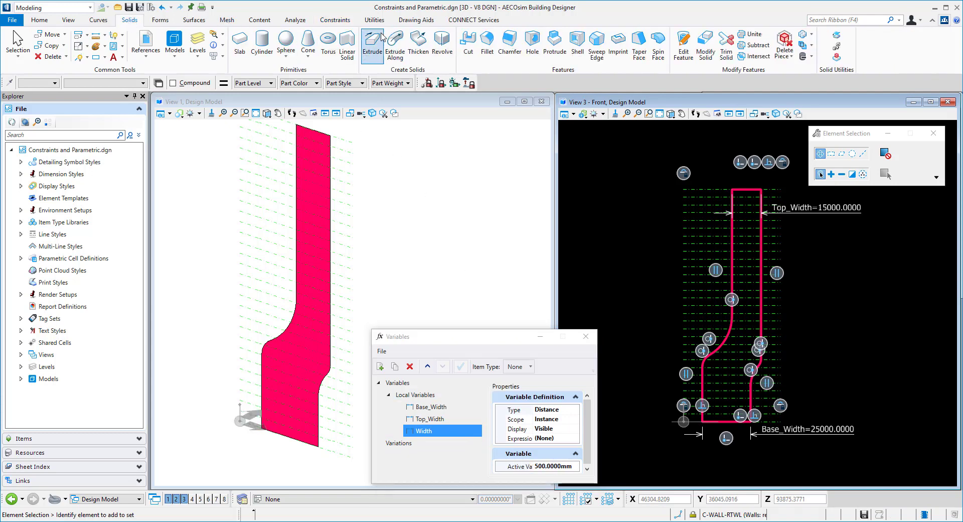
{"action": "left_click", "coordinate": [373, 44]}
{"action": "left_click", "coordinate": [342, 139]}
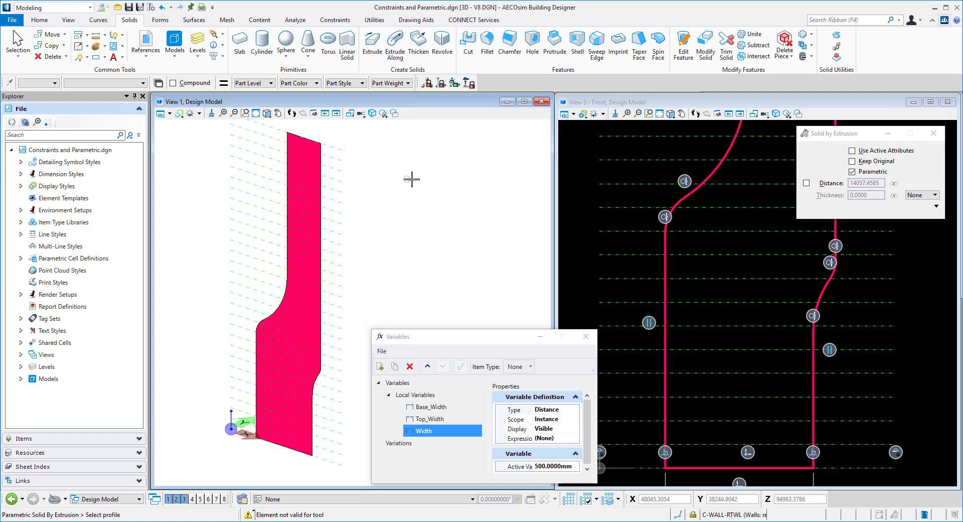
{"action": "left_click", "coordinate": [807, 184]}
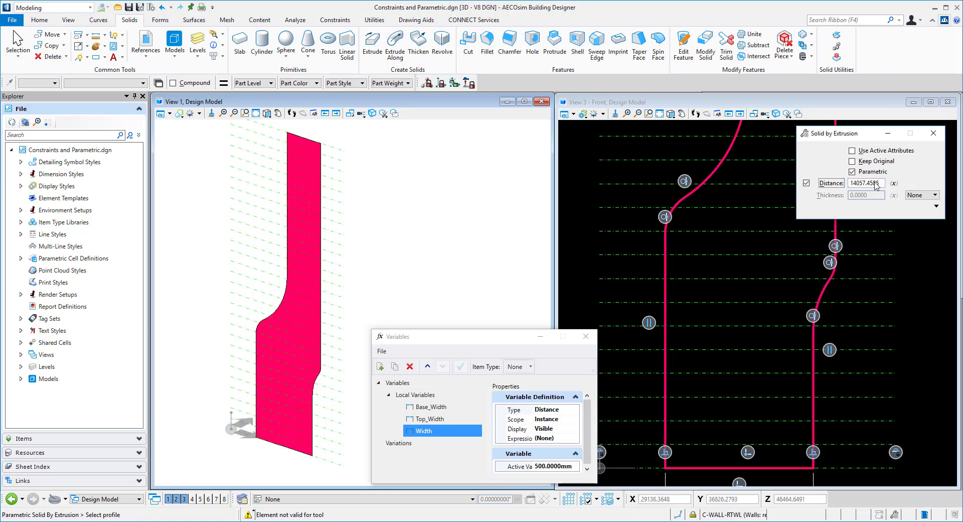
{"action": "left_click", "coordinate": [894, 183]}
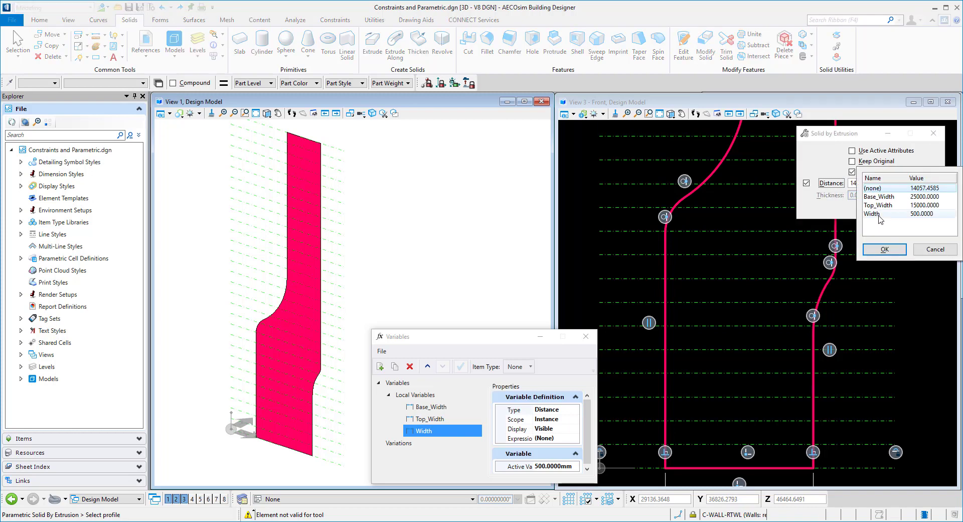
{"action": "left_click", "coordinate": [873, 214]}
{"action": "left_click", "coordinate": [885, 249]}
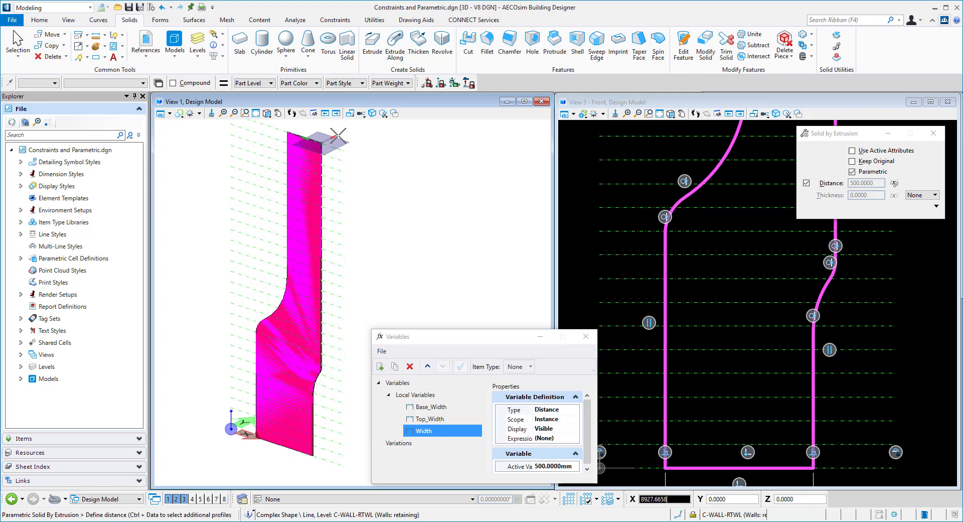
{"action": "left_click", "coordinate": [337, 136]}
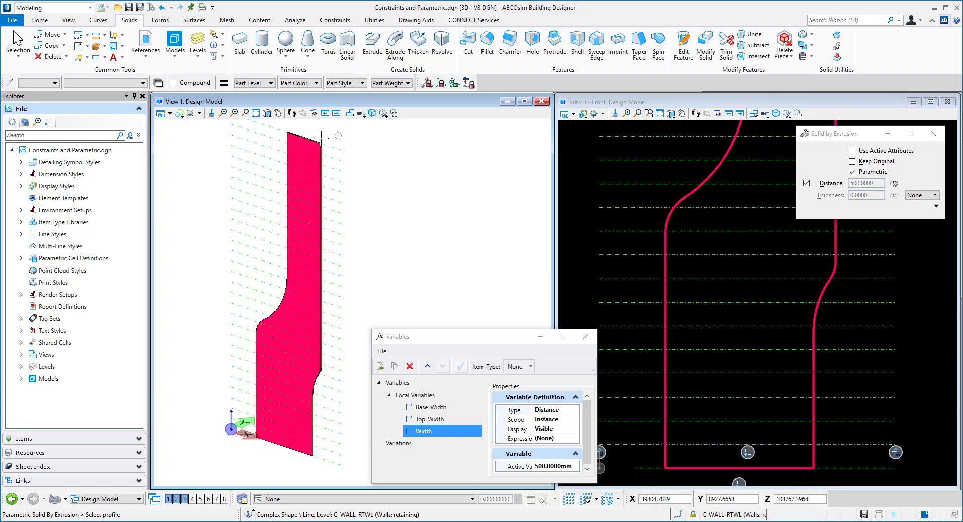
- Set the active value of Width to 1000 mm
{"action": "scroll", "coordinate": [327, 143], "scroll_direction": "up", "scroll_amount": 4}
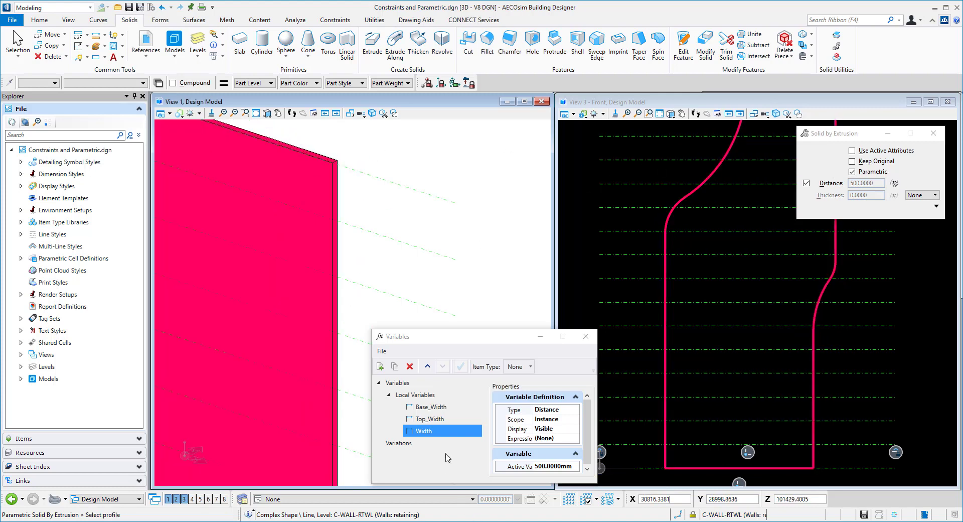
{"action": "left_click", "coordinate": [545, 466]}
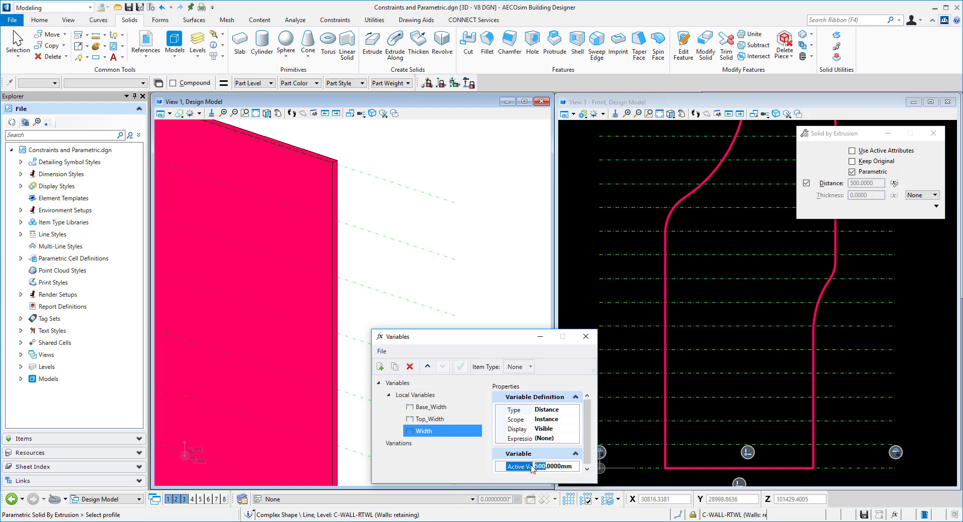
{"action": "double_click", "coordinate": [535, 466]}
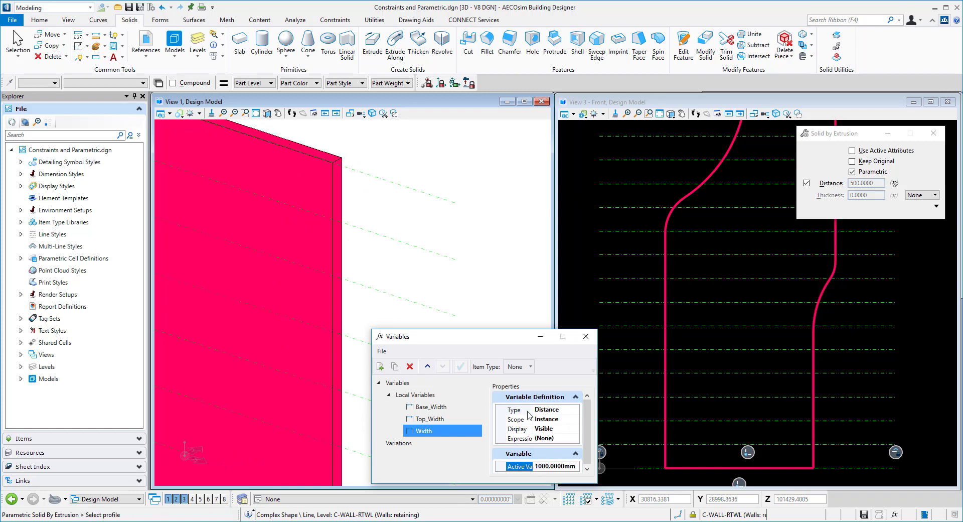
{"action": "key", "text": "Return"}
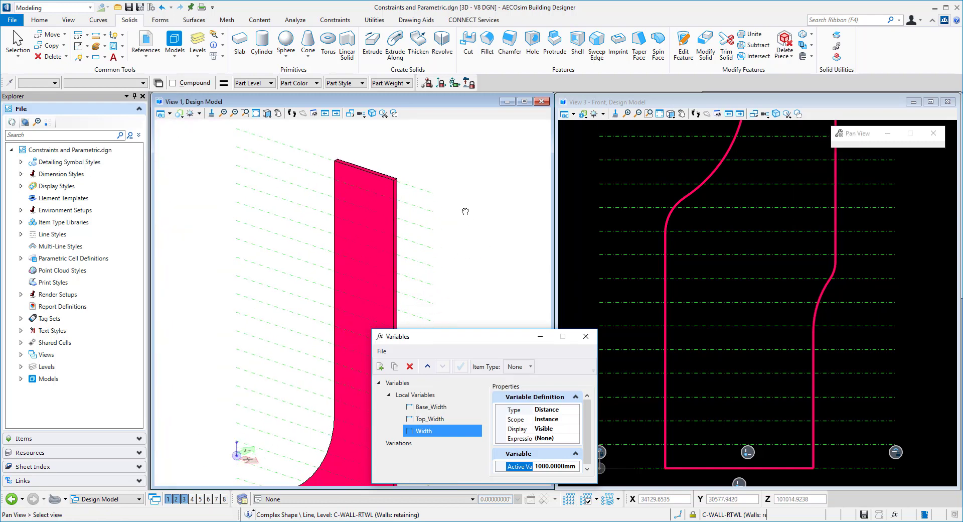
- Close the Variables dialog and switch from Solid by Extrusion to Element Selection
{"action": "left_click", "coordinate": [591, 341]}
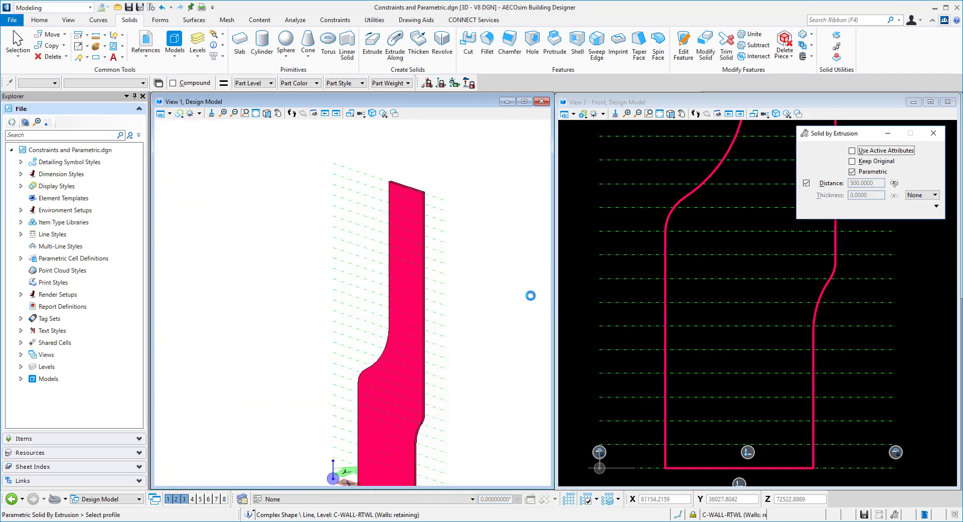
{"action": "right_click", "coordinate": [538, 308]}
{"action": "left_click", "coordinate": [558, 91]}
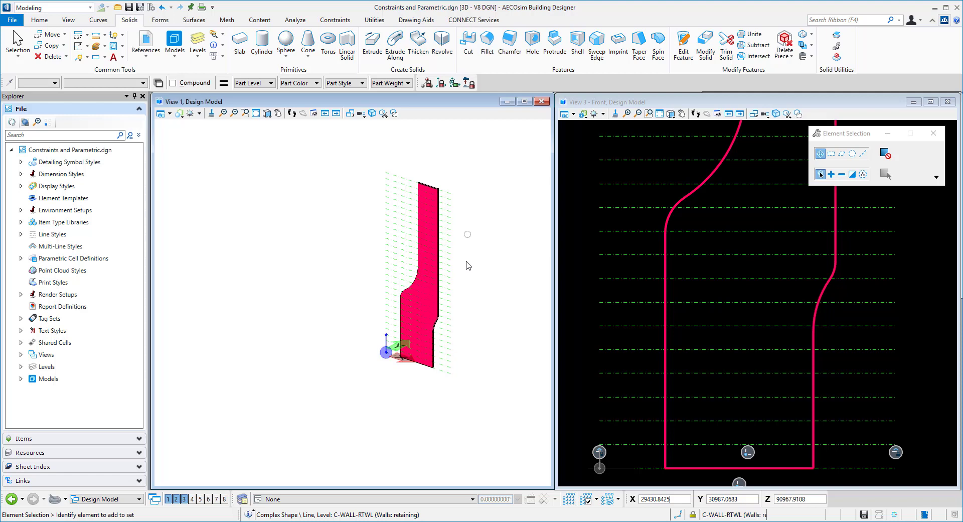
- Edit the solid's profile in the front view and move the S-shaped transition on its right edge upward
{"action": "scroll", "coordinate": [468, 266], "scroll_direction": "up", "scroll_amount": 3}
{"action": "left_click", "coordinate": [812, 383]}
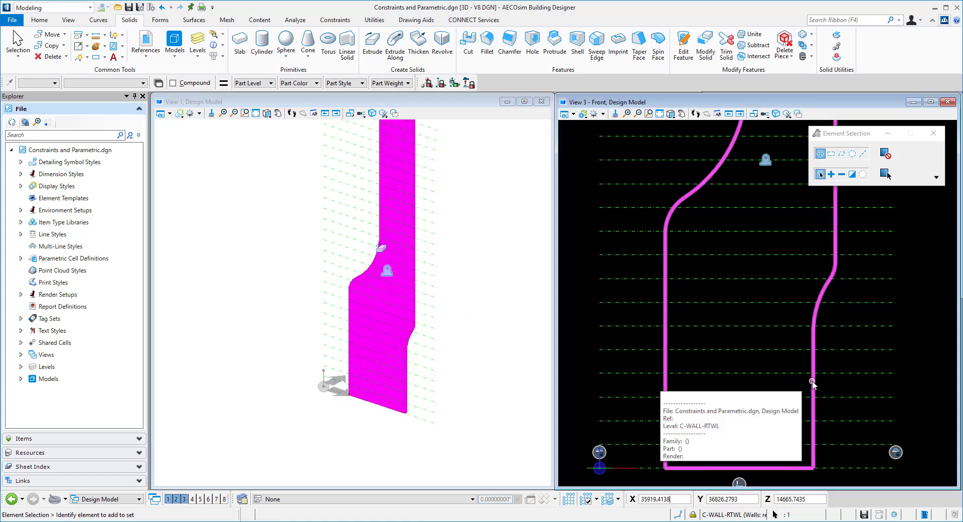
{"action": "scroll", "coordinate": [729, 383], "scroll_direction": "down", "scroll_amount": 3}
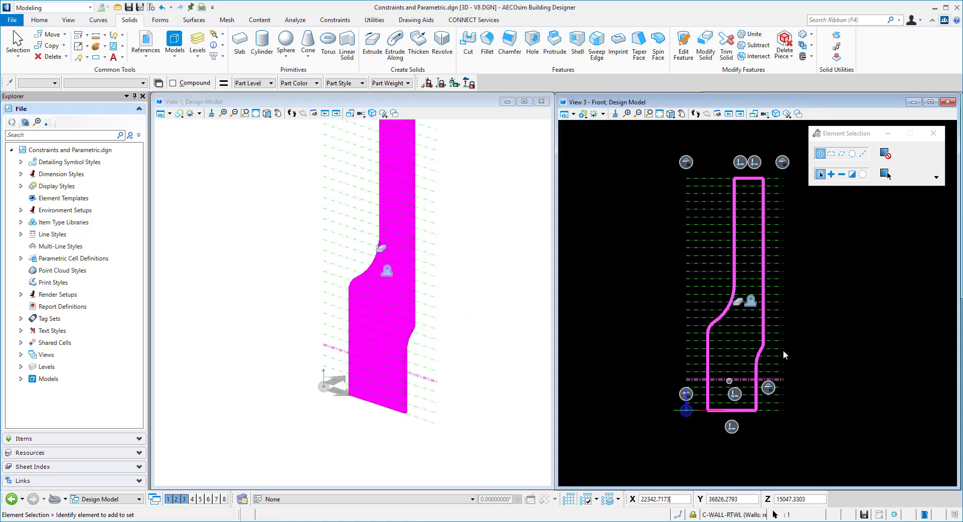
{"action": "scroll", "coordinate": [800, 319], "scroll_direction": "up", "scroll_amount": 2}
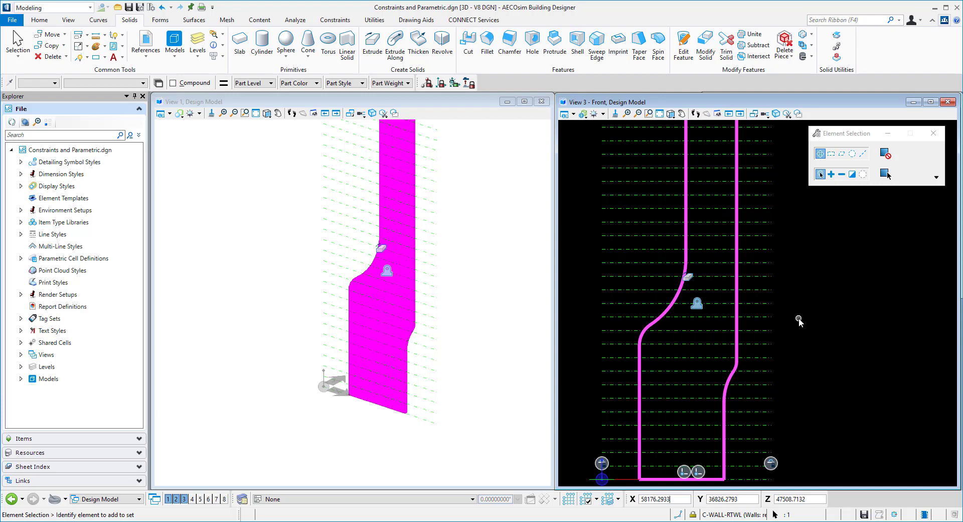
{"action": "left_click", "coordinate": [700, 310]}
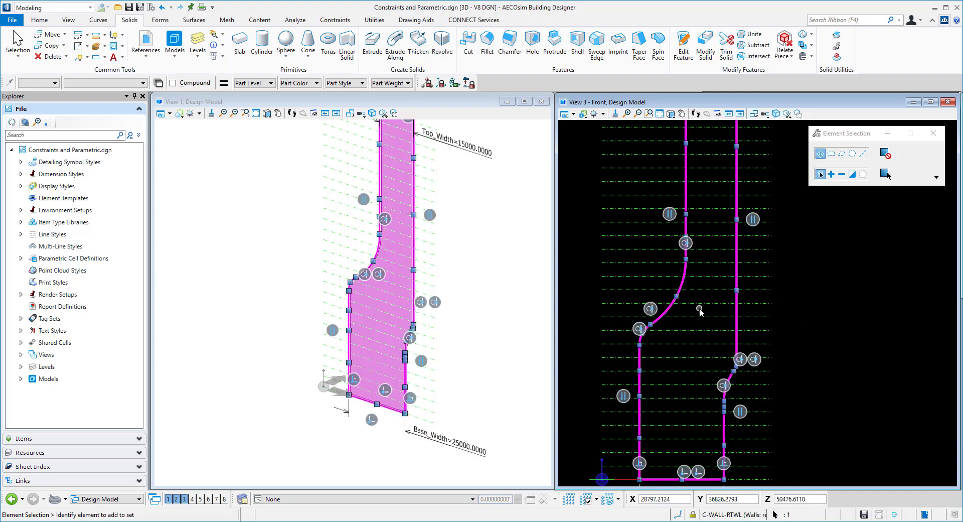
{"action": "scroll", "coordinate": [745, 399], "scroll_direction": "up", "scroll_amount": 4}
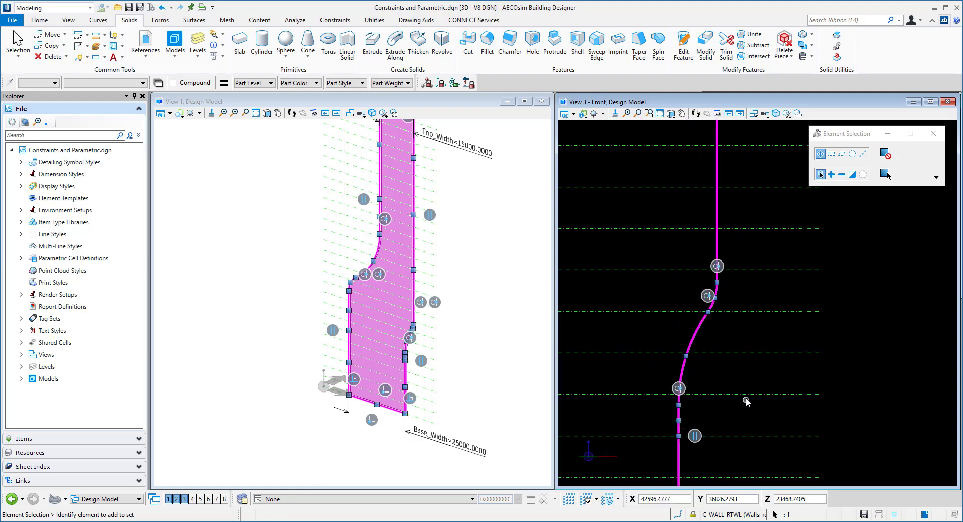
{"action": "scroll", "coordinate": [726, 326], "scroll_direction": "down", "scroll_amount": 2}
{"action": "left_click", "coordinate": [721, 300]}
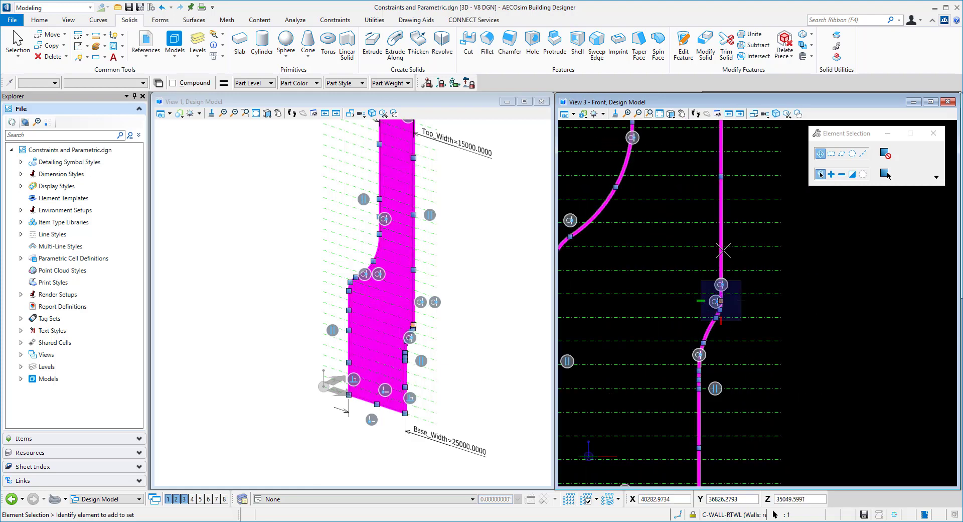
{"action": "left_click", "coordinate": [723, 233]}
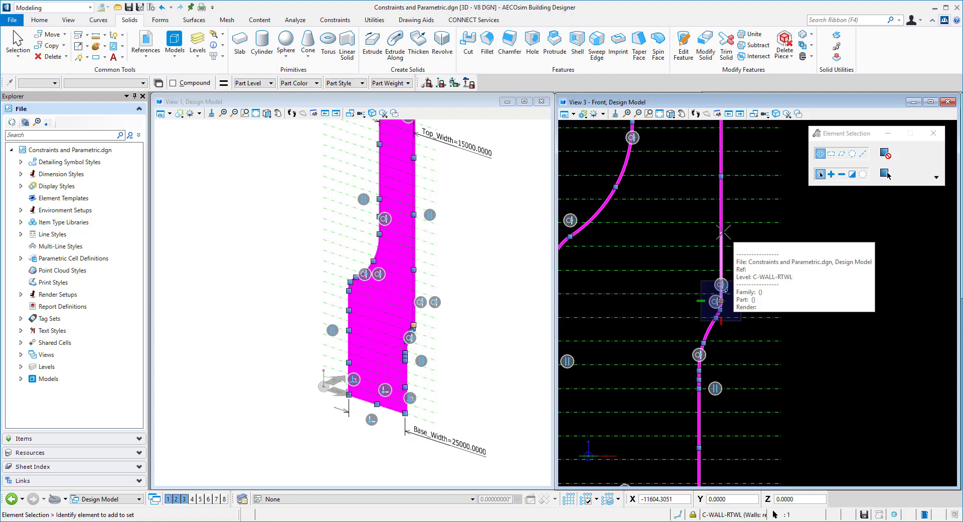
{"action": "scroll", "coordinate": [729, 341], "scroll_direction": "down", "scroll_amount": 2}
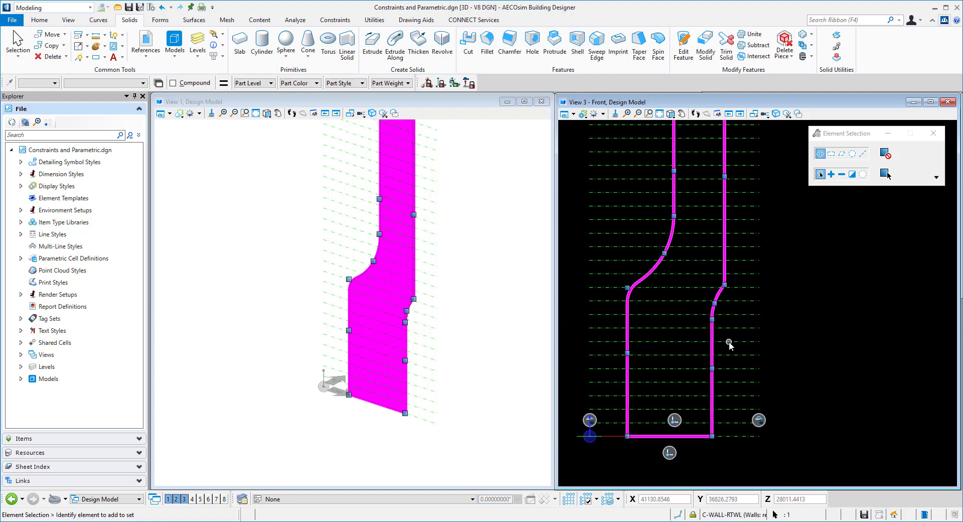
{"action": "left_click", "coordinate": [813, 322]}
- Reopen the solid's profile handles in the front view and move the right edge's S-shaped transition downward
{"action": "scroll", "coordinate": [731, 302], "scroll_direction": "up", "scroll_amount": 3}
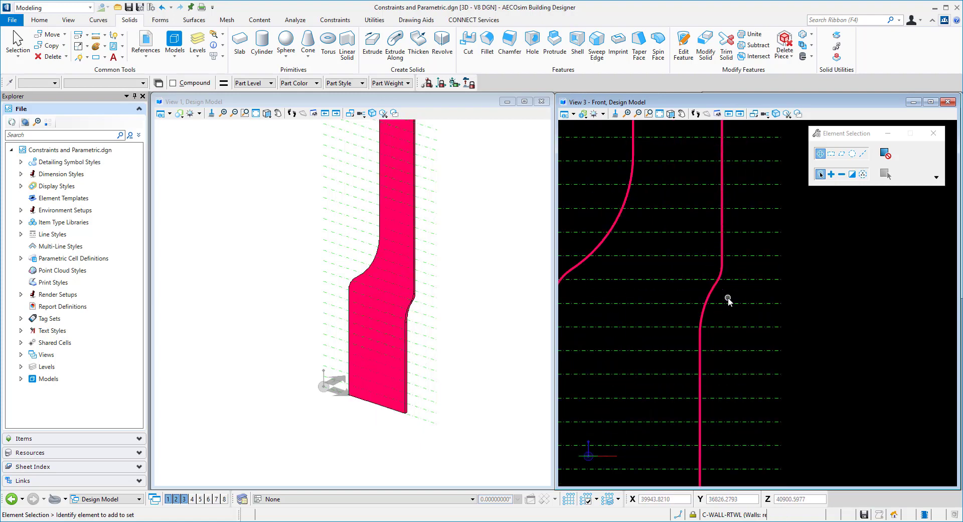
{"action": "left_click", "coordinate": [703, 286]}
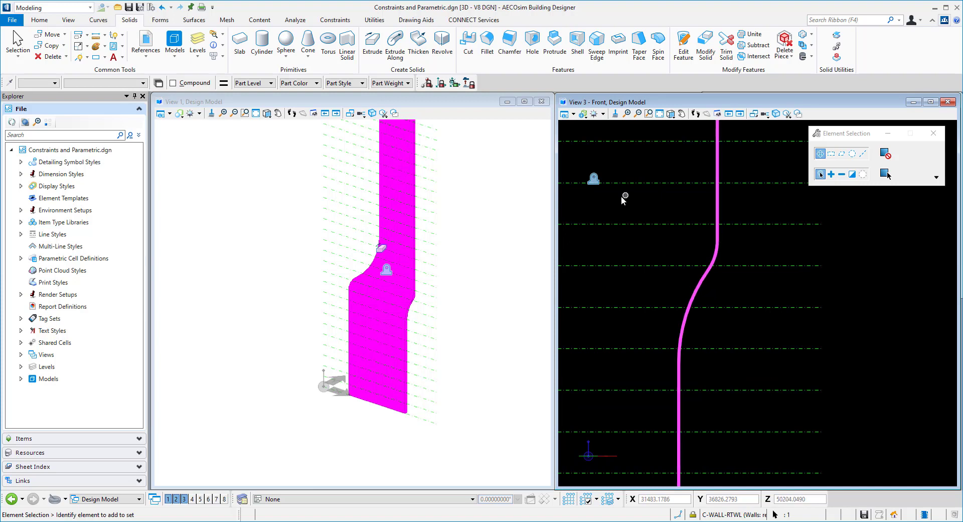
{"action": "left_click", "coordinate": [594, 178]}
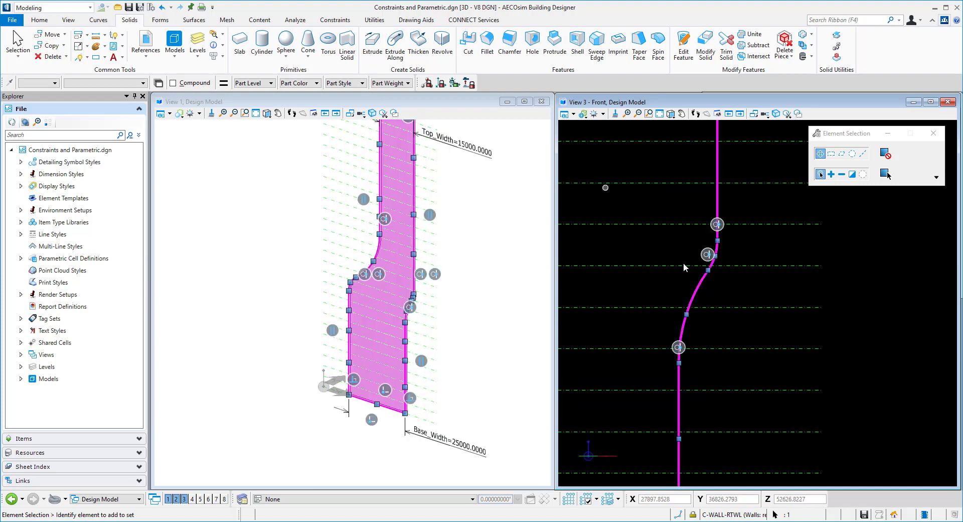
{"action": "left_click", "coordinate": [712, 271]}
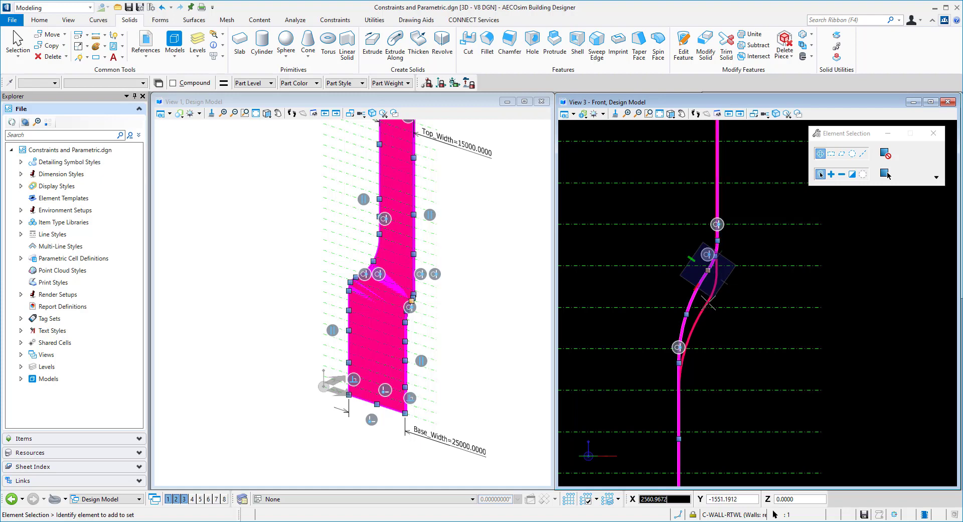
{"action": "scroll", "coordinate": [708, 302], "scroll_direction": "down", "scroll_amount": 3}
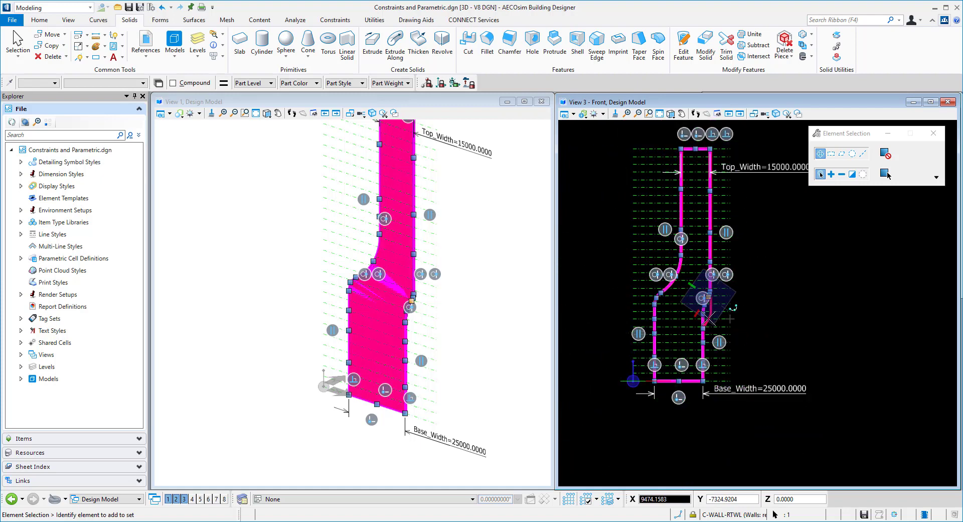
{"action": "scroll", "coordinate": [708, 317], "scroll_direction": "up", "scroll_amount": 4}
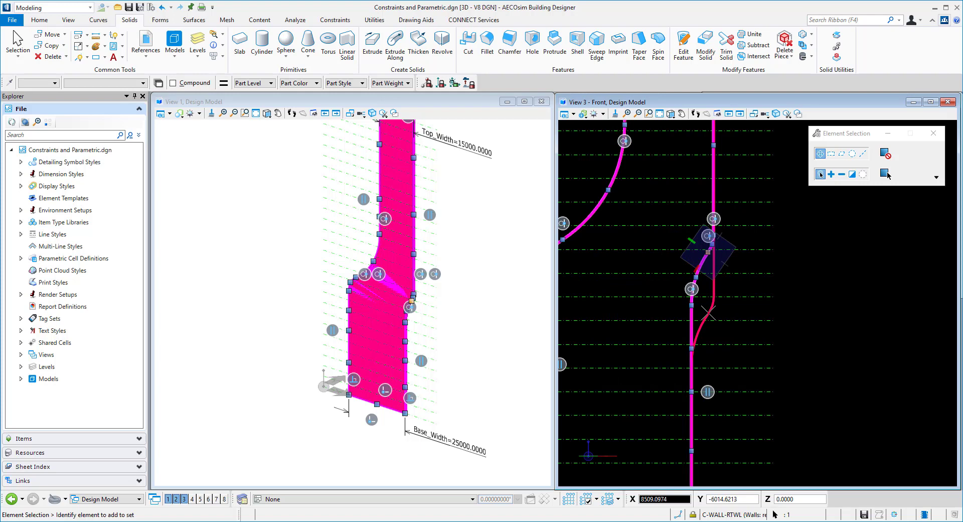
{"action": "left_click", "coordinate": [708, 313]}
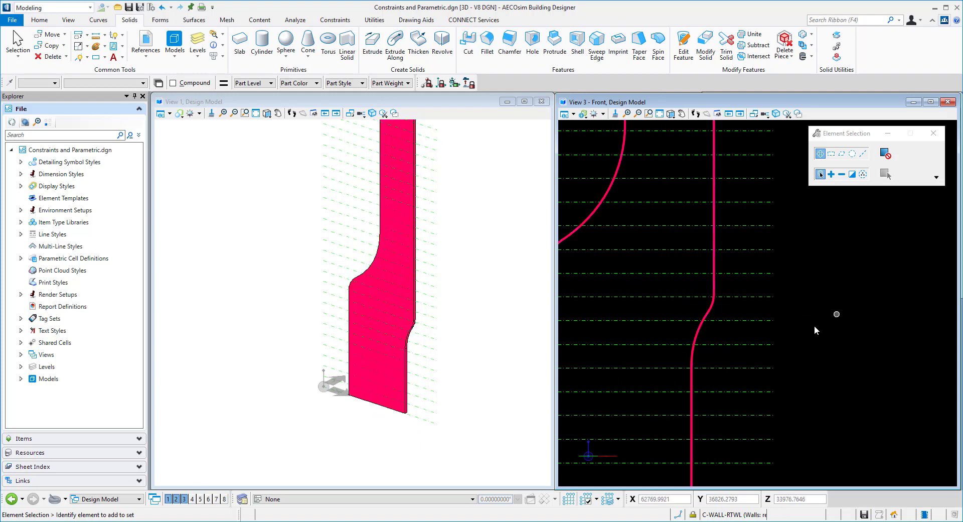
- Place a small orthogonal block at the solid's lower right corner, starting from the midpoint of its short bottom edge
{"action": "scroll", "coordinate": [462, 358], "scroll_direction": "down", "scroll_amount": 2}
{"action": "scroll", "coordinate": [469, 336], "scroll_direction": "up", "scroll_amount": 2}
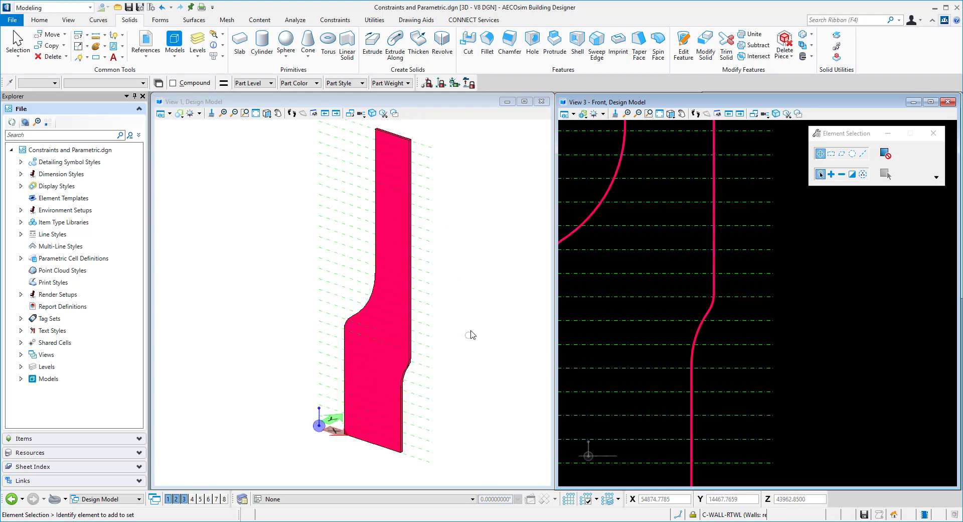
{"action": "middle_click_drag", "start_coordinate": [471, 334], "coordinate": [457, 342]}
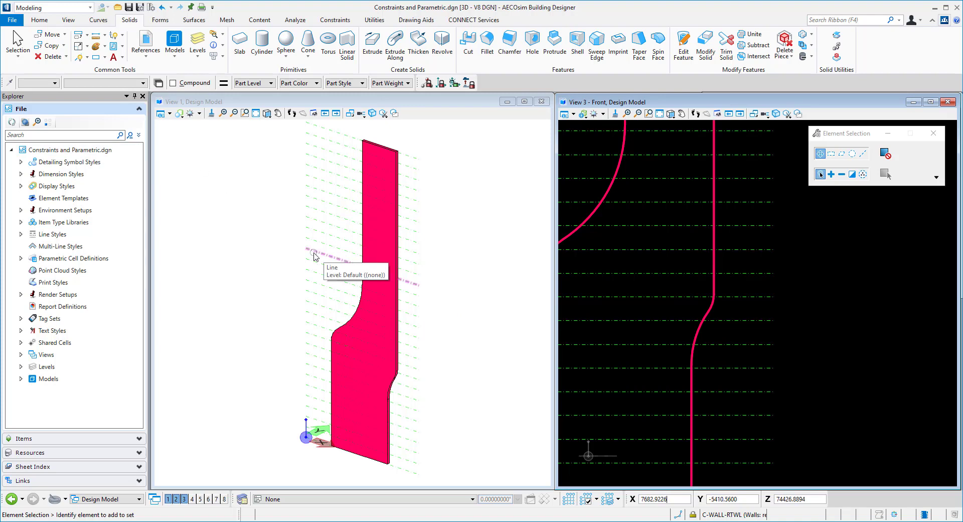
{"action": "scroll", "coordinate": [387, 469], "scroll_direction": "up", "scroll_amount": 5}
{"action": "scroll", "coordinate": [389, 472], "scroll_direction": "up", "scroll_amount": 2}
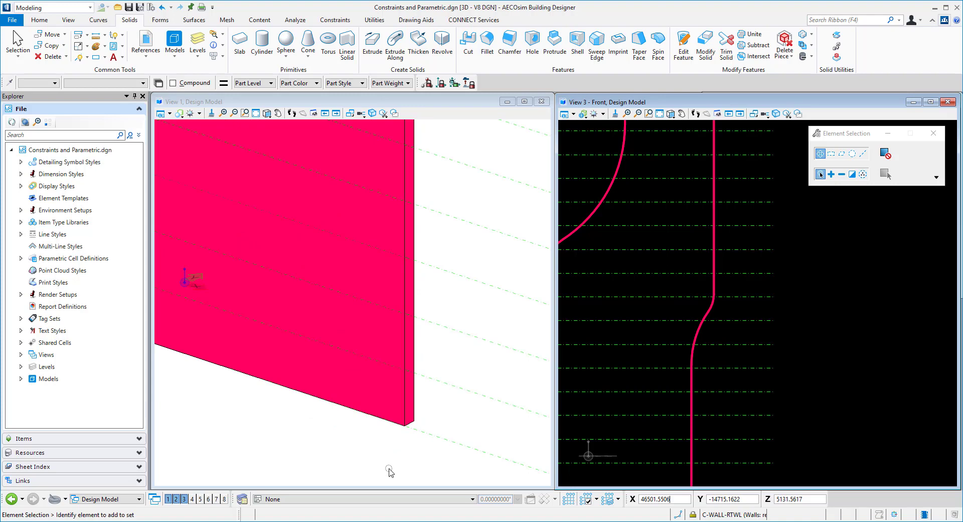
{"action": "scroll", "coordinate": [425, 462], "scroll_direction": "down", "scroll_amount": 2}
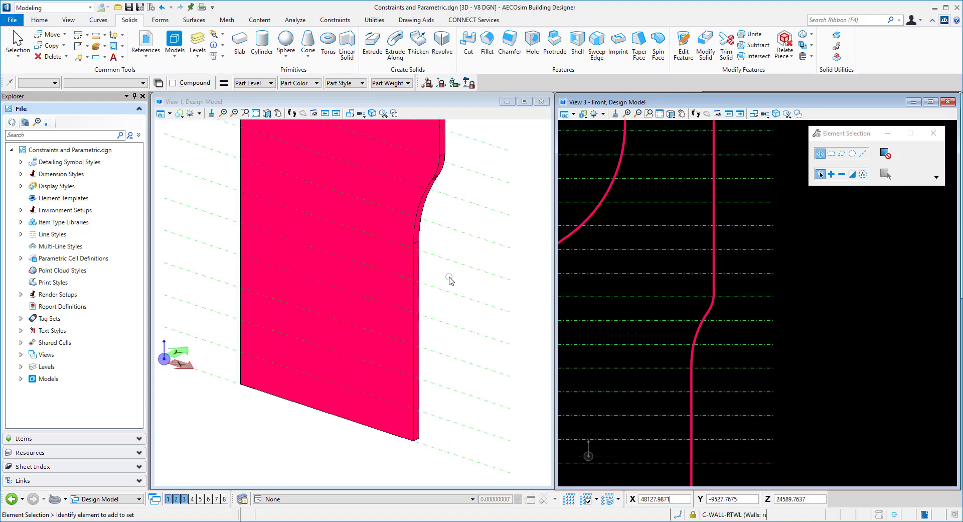
{"action": "left_click", "coordinate": [95, 57]}
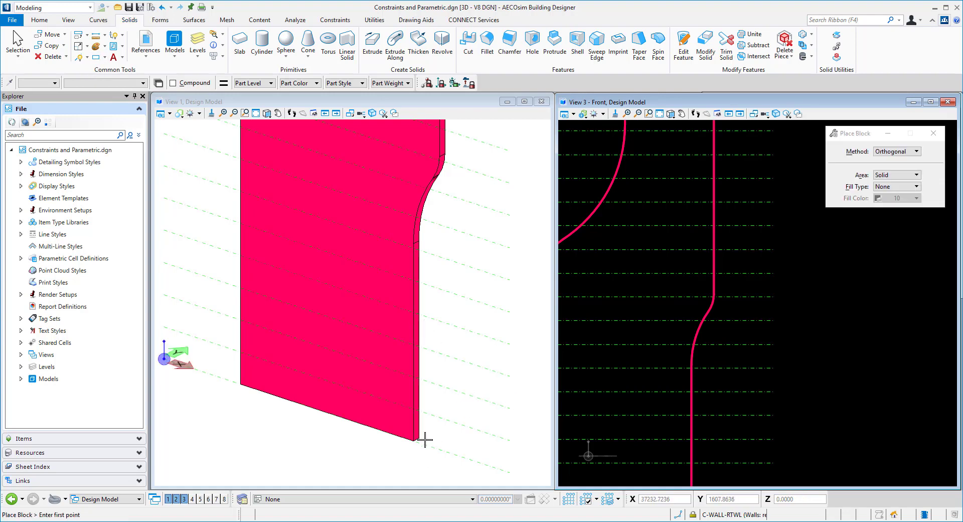
{"action": "scroll", "coordinate": [423, 440], "scroll_direction": "up", "scroll_amount": 5}
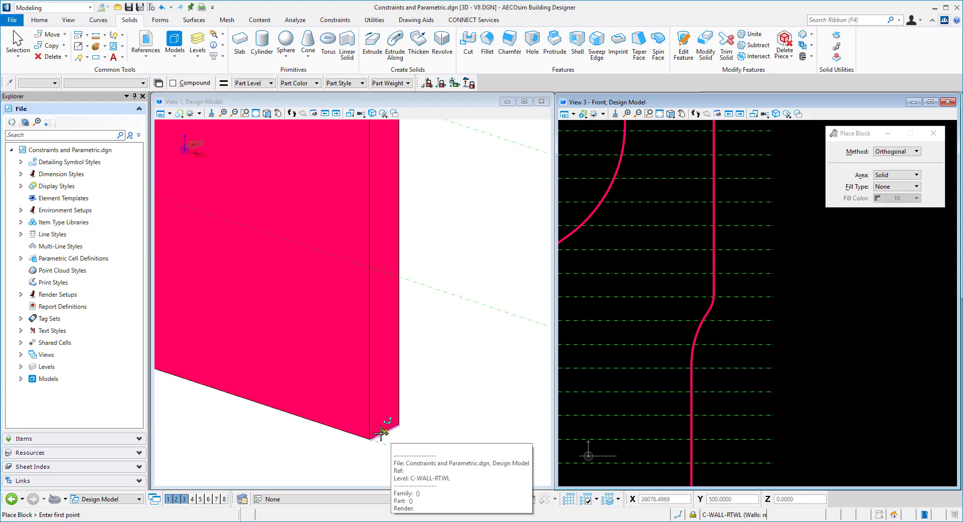
{"action": "left_click", "coordinate": [380, 431]}
{"action": "left_click", "coordinate": [248, 423]}
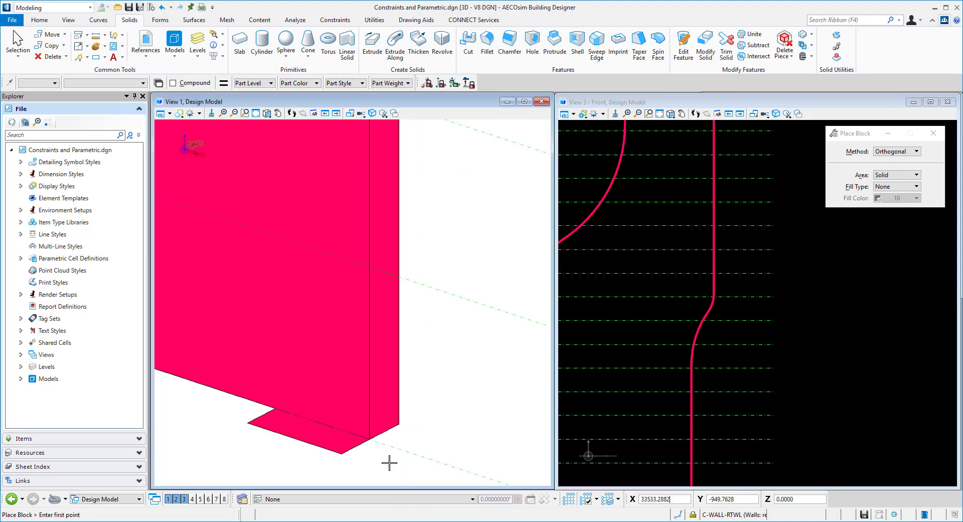
- Select the small rectangle under the solid and stretch its outer side past the solid's lower right corner
{"action": "right_click", "coordinate": [458, 404]}
{"action": "left_click", "coordinate": [484, 198]}
{"action": "left_click", "coordinate": [367, 453]}
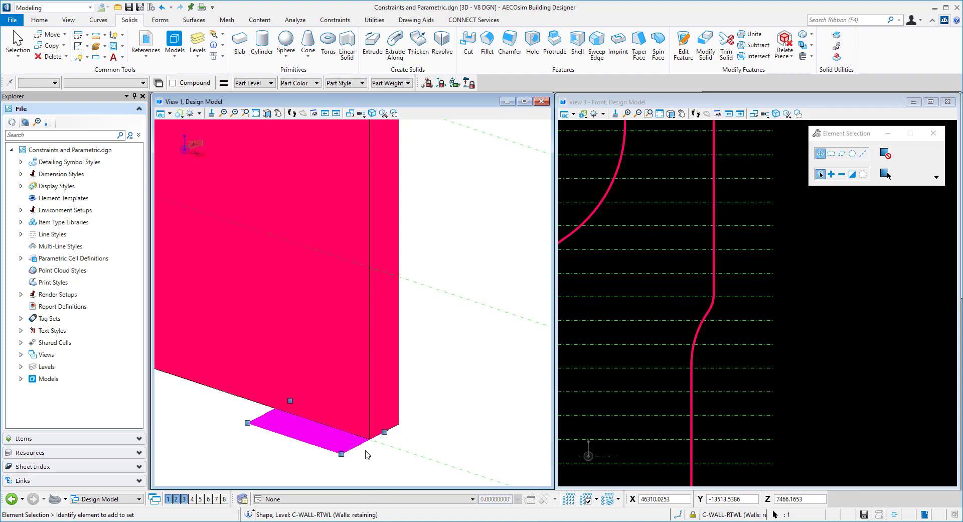
{"action": "left_click_drag", "start_coordinate": [384, 432], "coordinate": [444, 451]}
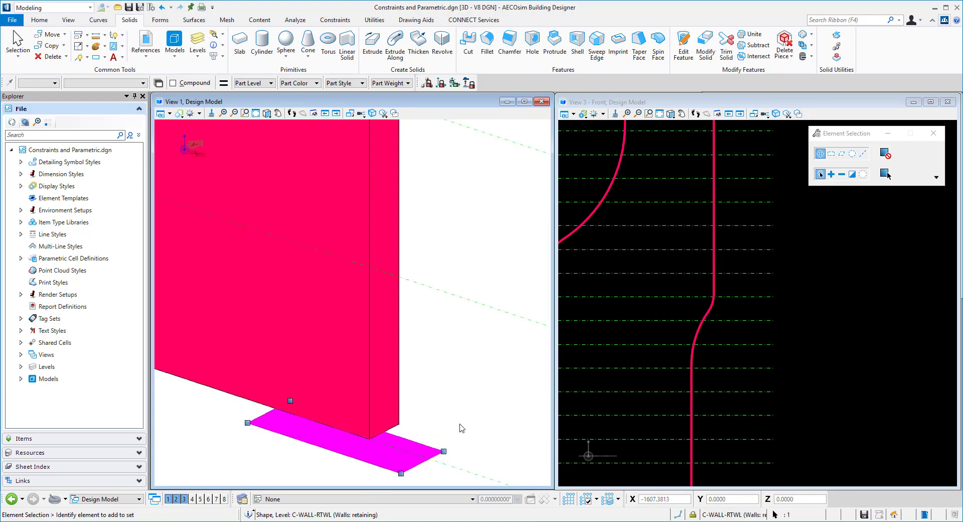
{"action": "left_click", "coordinate": [430, 422]}
- Sweep the rectangle along the solid's front right edge with Sweep Edge in Cut mode, including tangent edges and hiding the profile
{"action": "scroll", "coordinate": [429, 422], "scroll_direction": "down", "scroll_amount": 3}
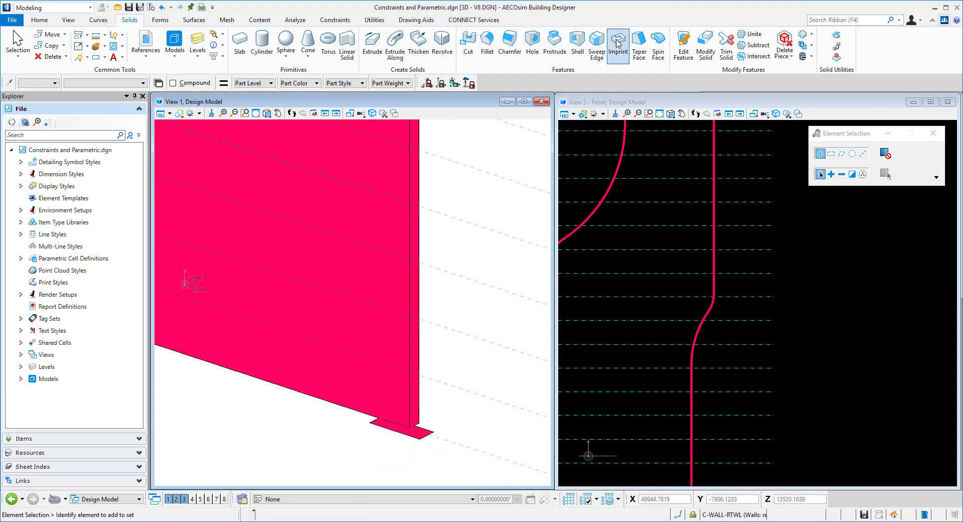
{"action": "left_click", "coordinate": [597, 48]}
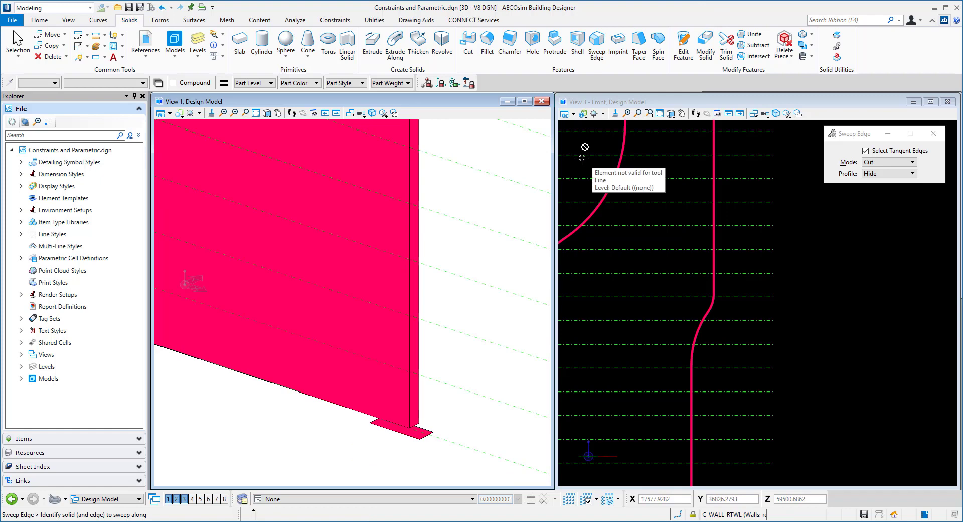
{"action": "left_click", "coordinate": [410, 400]}
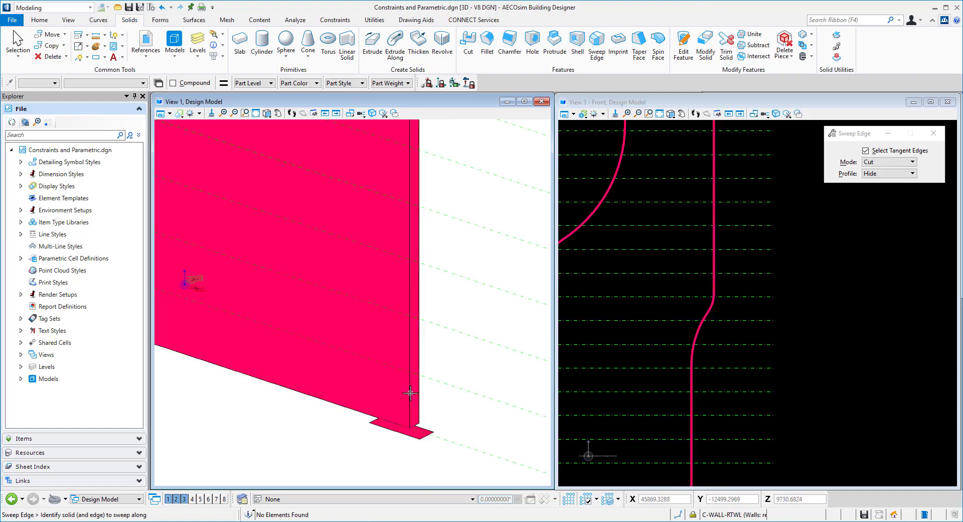
{"action": "left_click", "coordinate": [408, 391]}
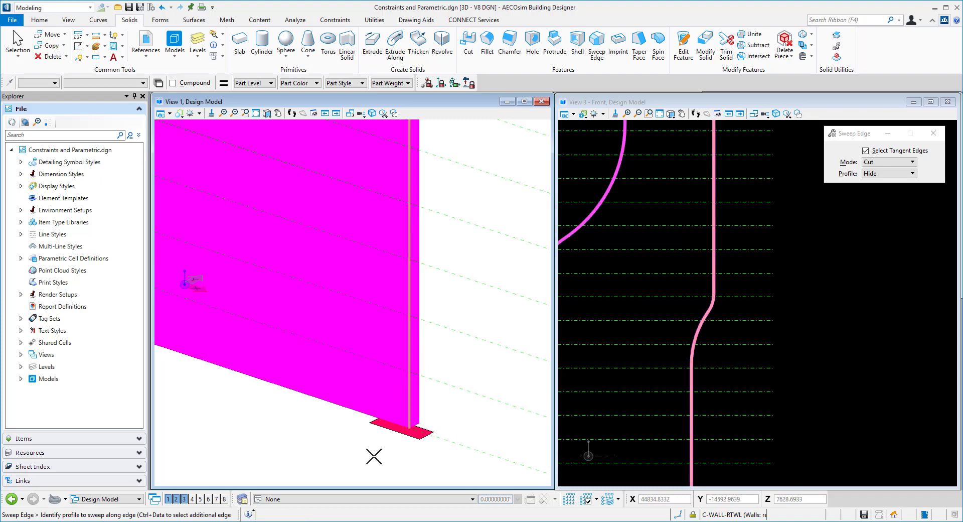
{"action": "left_click", "coordinate": [419, 432]}
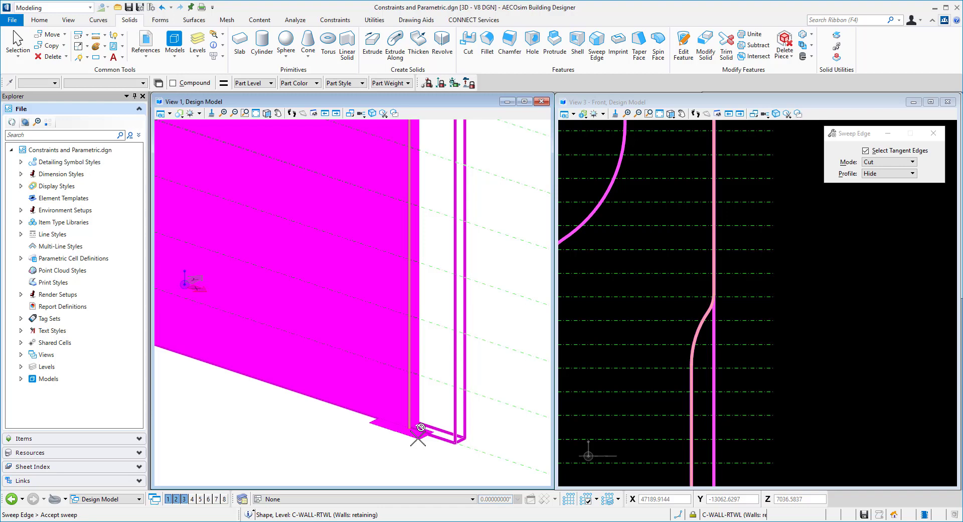
{"action": "left_click", "coordinate": [442, 399]}
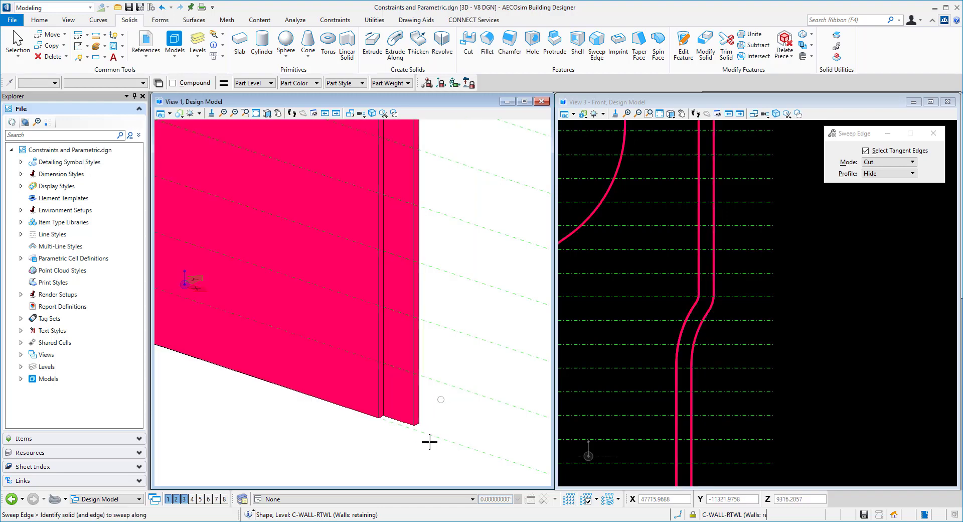
- Place a thin orthogonal block about 50000 long and 190 high along the first grid line below the solid's top, spanning the grid line end to end
{"action": "scroll", "coordinate": [410, 472], "scroll_direction": "down", "scroll_amount": 5}
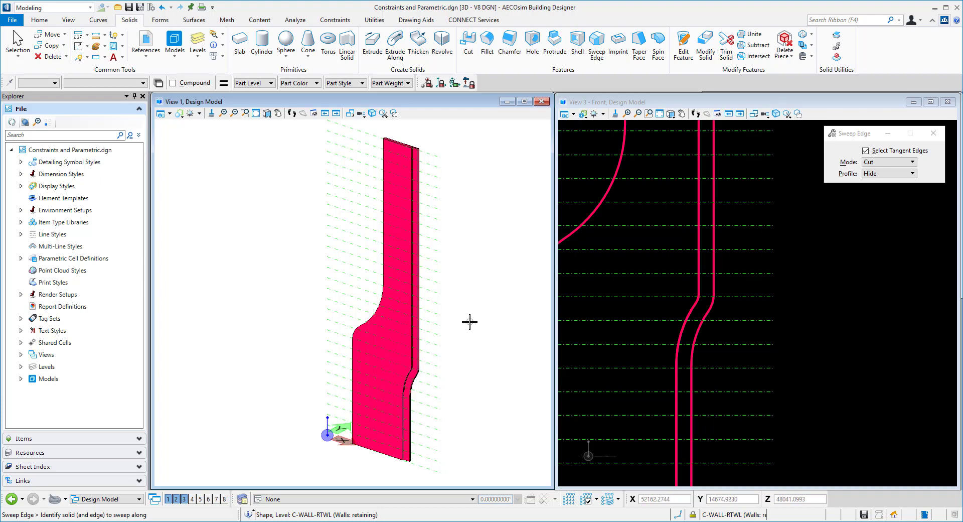
{"action": "left_click", "coordinate": [97, 58]}
{"action": "scroll", "coordinate": [424, 149], "scroll_direction": "up", "scroll_amount": 5}
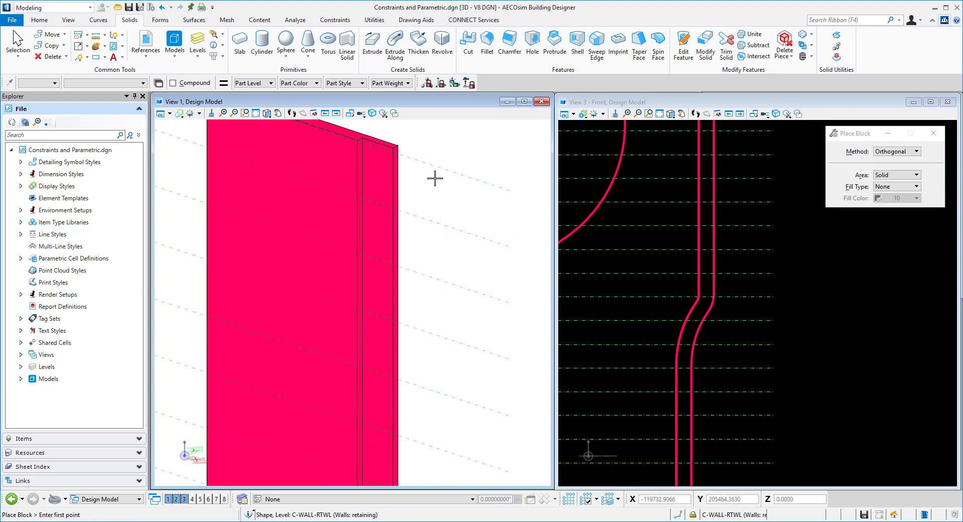
{"action": "middle_click_drag", "start_coordinate": [378, 158], "coordinate": [384, 196]}
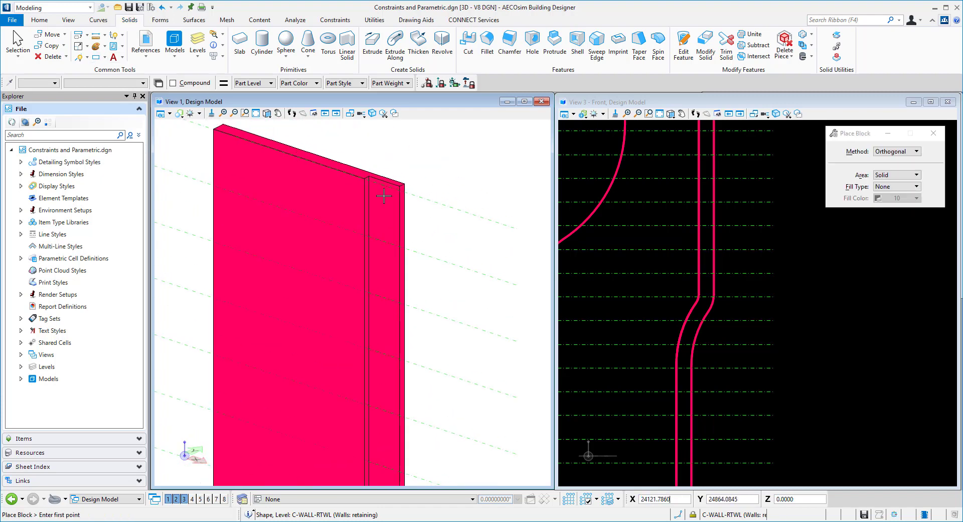
{"action": "left_click", "coordinate": [516, 285]}
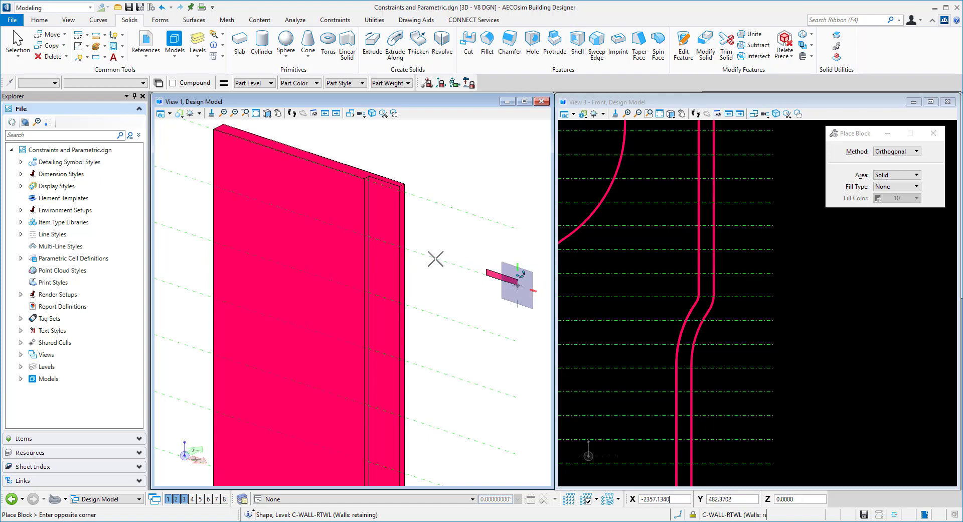
{"action": "scroll", "coordinate": [377, 182], "scroll_direction": "down", "scroll_amount": 2}
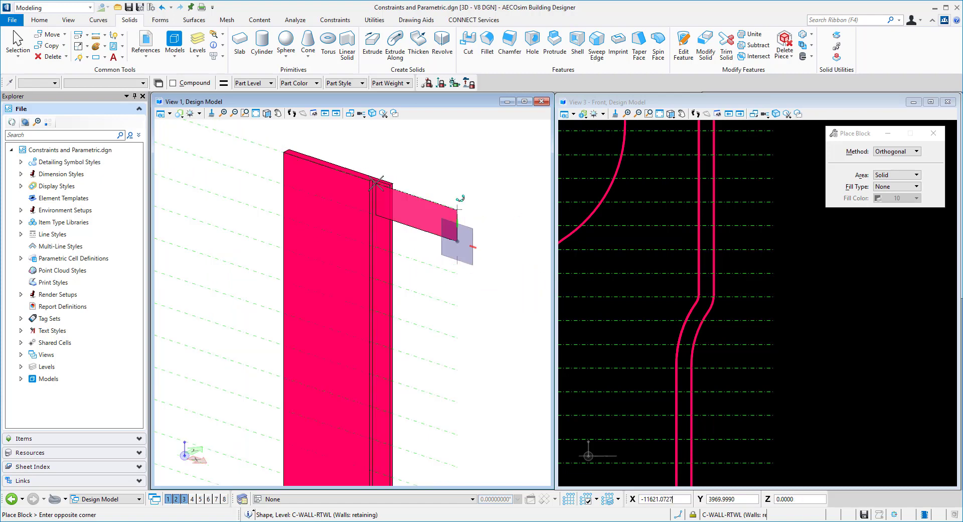
{"action": "middle_click_drag", "start_coordinate": [191, 172], "coordinate": [305, 211]}
{"action": "scroll", "coordinate": [224, 166], "scroll_direction": "up", "scroll_amount": 3}
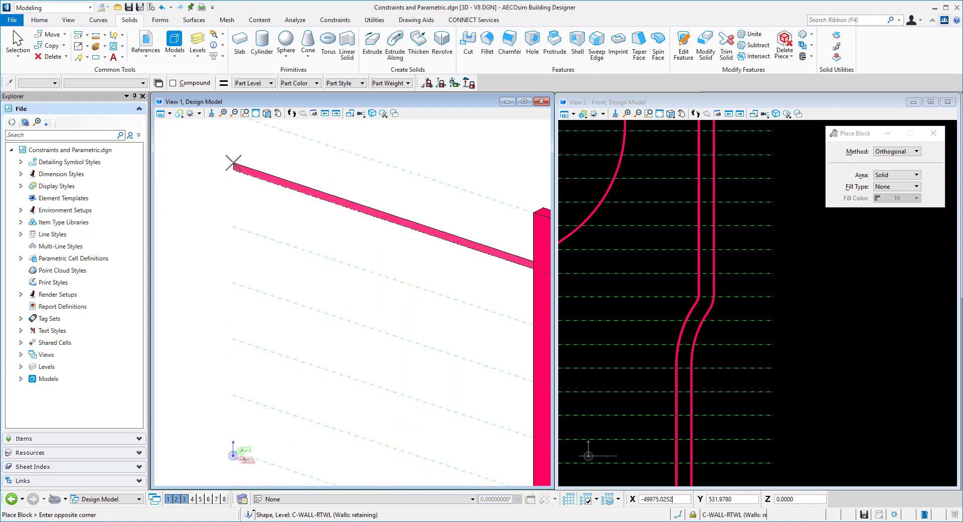
{"action": "scroll", "coordinate": [232, 163], "scroll_direction": "up", "scroll_amount": 2}
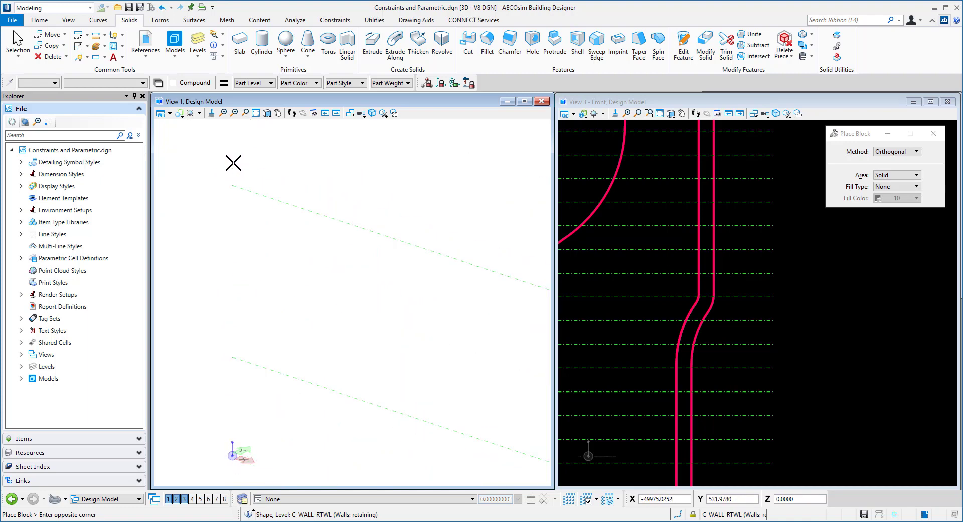
{"action": "left_click", "coordinate": [233, 189]}
{"action": "scroll", "coordinate": [224, 170], "scroll_direction": "down", "scroll_amount": 5}
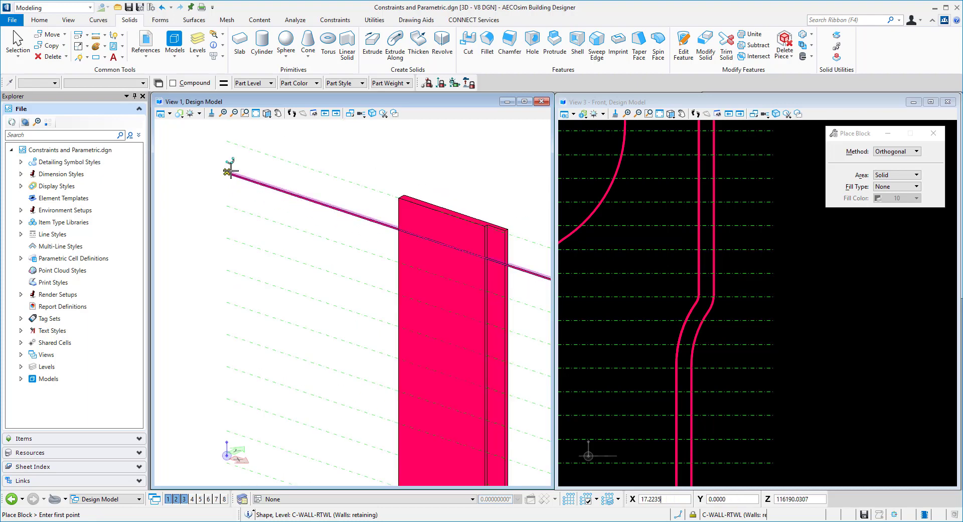
{"action": "scroll", "coordinate": [436, 234], "scroll_direction": "up", "scroll_amount": 3}
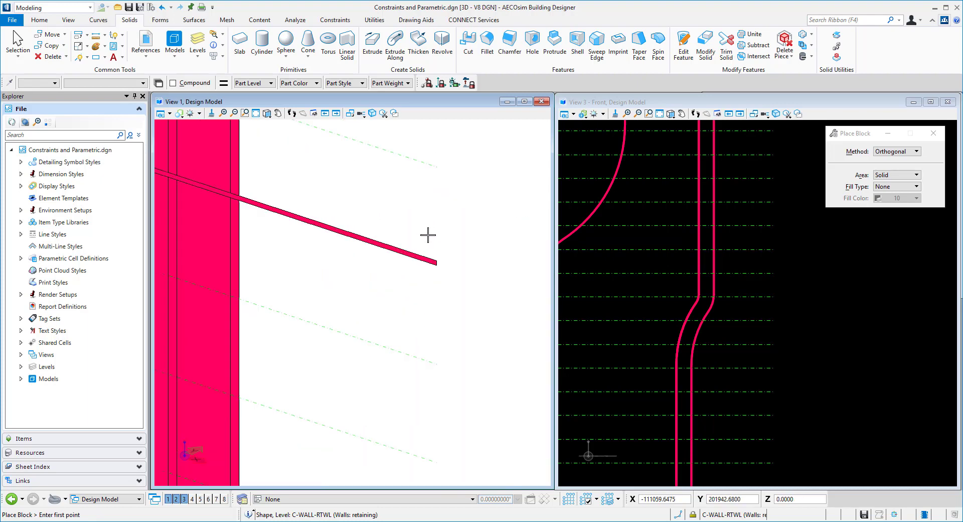
{"action": "scroll", "coordinate": [471, 249], "scroll_direction": "down", "scroll_amount": 2}
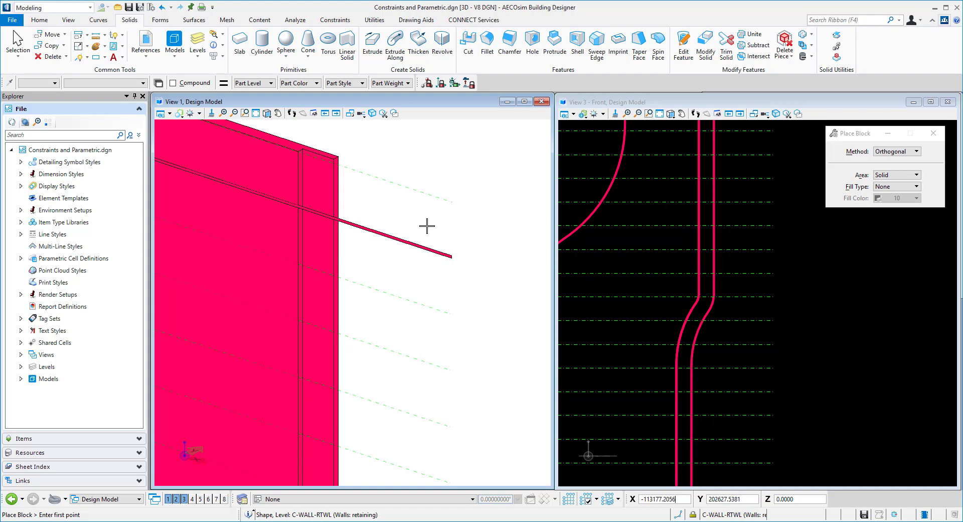
{"action": "scroll", "coordinate": [427, 226], "scroll_direction": "down", "scroll_amount": 2}
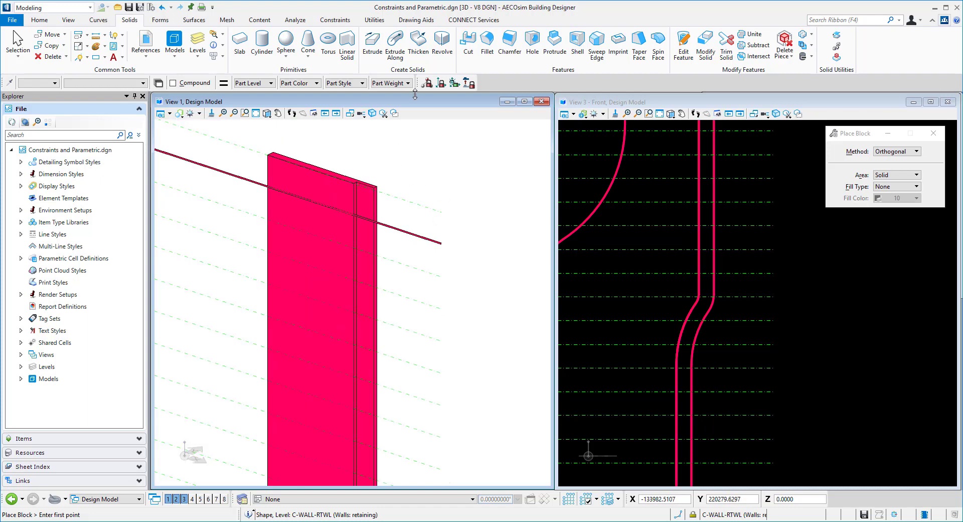
- Cut the solid with the thin block profile using Inside Profile, Both directions and Through mode, hiding the profile
{"action": "left_click", "coordinate": [468, 47]}
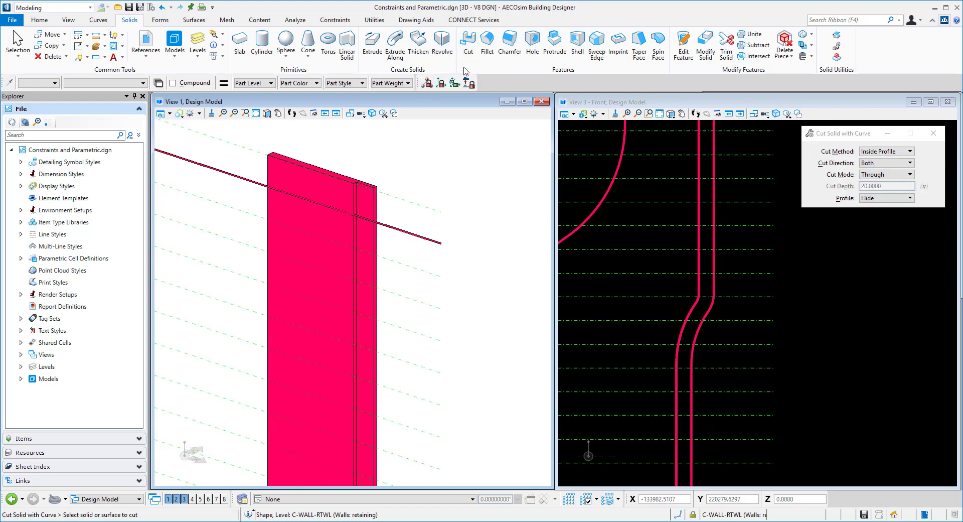
{"action": "left_click", "coordinate": [375, 201]}
{"action": "left_click", "coordinate": [426, 239]}
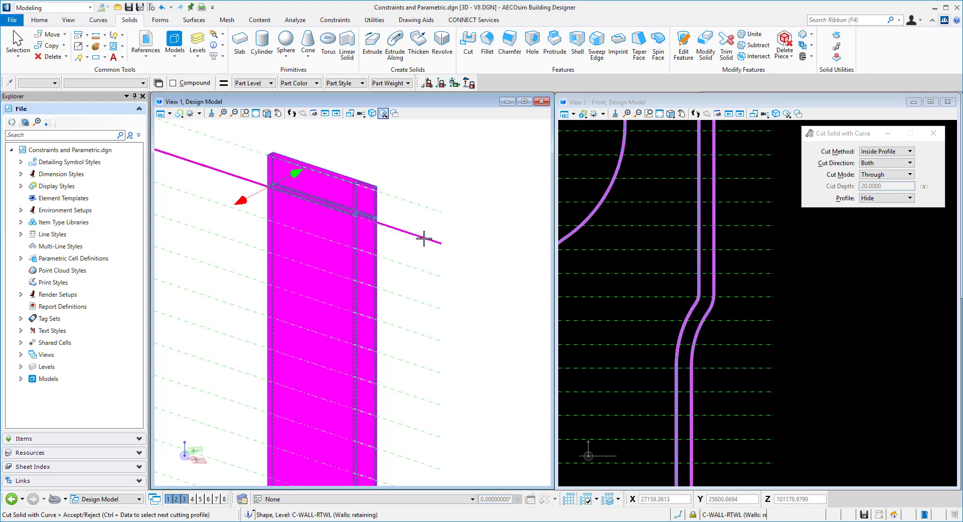
{"action": "left_click", "coordinate": [459, 224]}
{"action": "scroll", "coordinate": [348, 230], "scroll_direction": "up", "scroll_amount": 2}
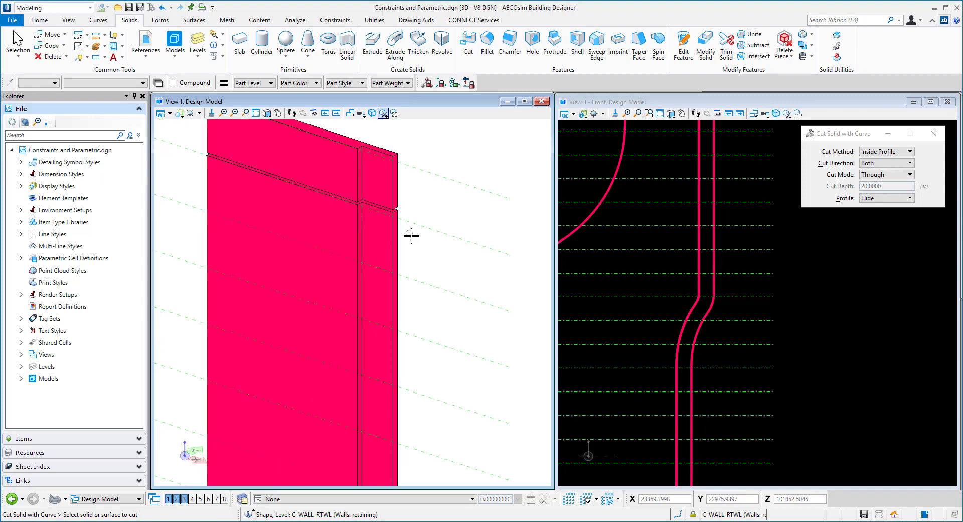
{"action": "mouse_move", "coordinate": [408, 266]}
{"action": "middle_mouse_down", "text": "shift"}
{"action": "mouse_move", "coordinate": [402, 225]}
{"action": "mouse_move", "coordinate": [415, 281]}
{"action": "middle_mouse_up", "text": "shift"}
{"action": "scroll", "coordinate": [416, 281], "scroll_direction": "down", "scroll_amount": 2}
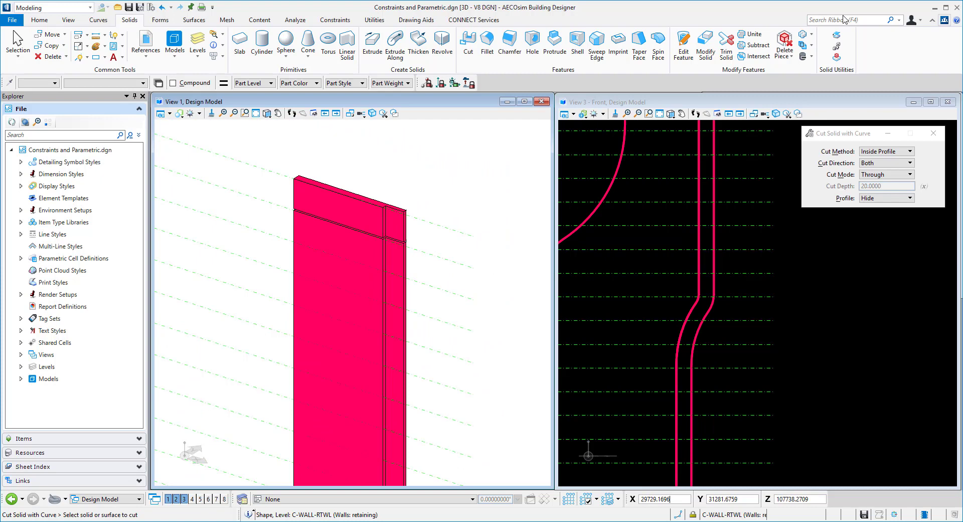
- Set up a rectangular feature array about Design Y with 1 row, 28 columns, row spacing 0 and column spacing -4000
{"action": "left_click", "coordinate": [812, 36]}
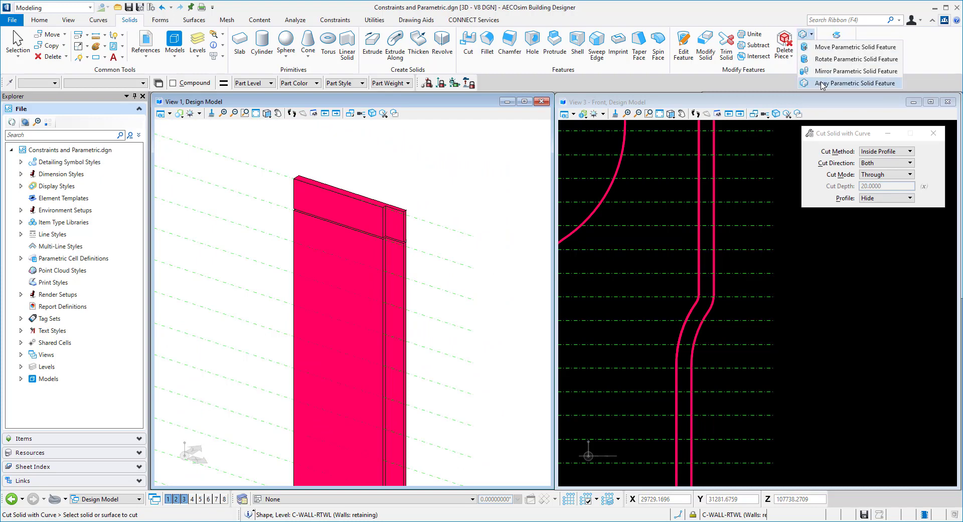
{"action": "left_click", "coordinate": [825, 96]}
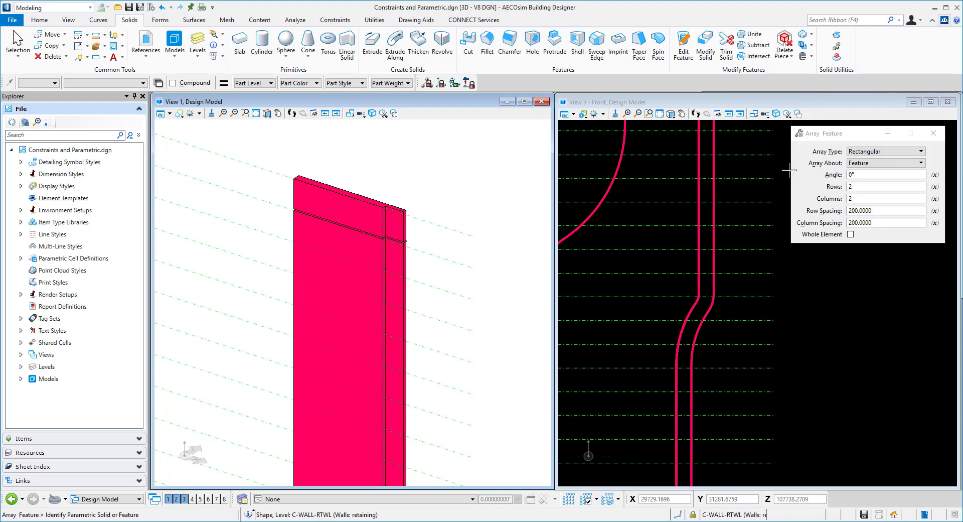
{"action": "left_click", "coordinate": [857, 152]}
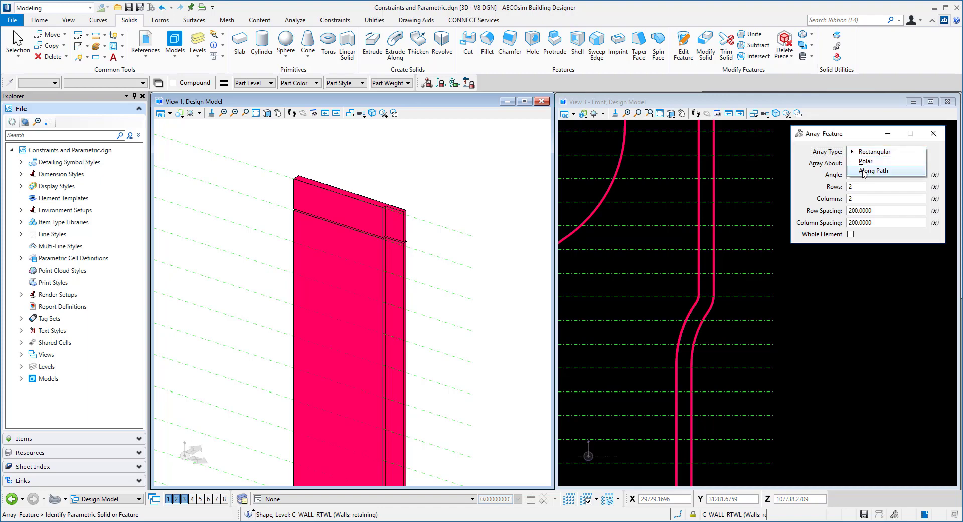
{"action": "left_click", "coordinate": [866, 151]}
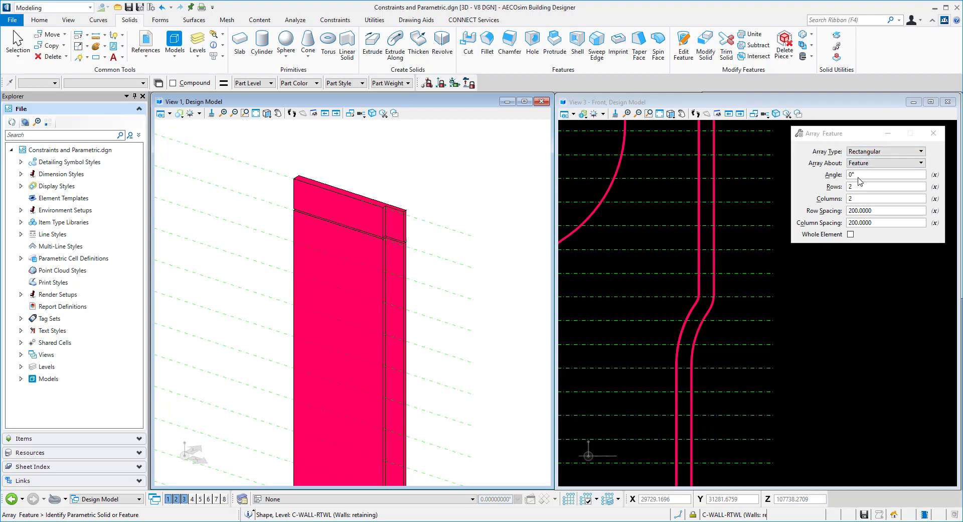
{"action": "left_click", "coordinate": [863, 165]}
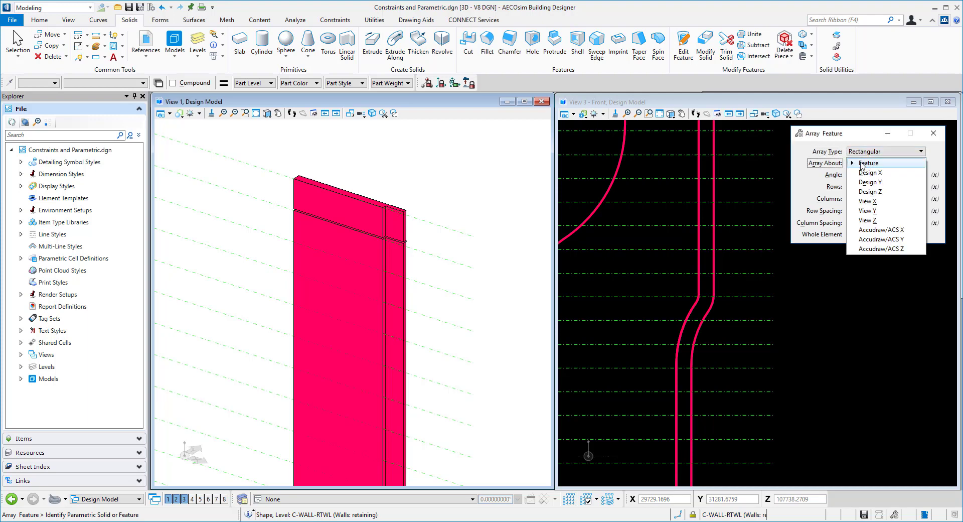
{"action": "left_click", "coordinate": [855, 183]}
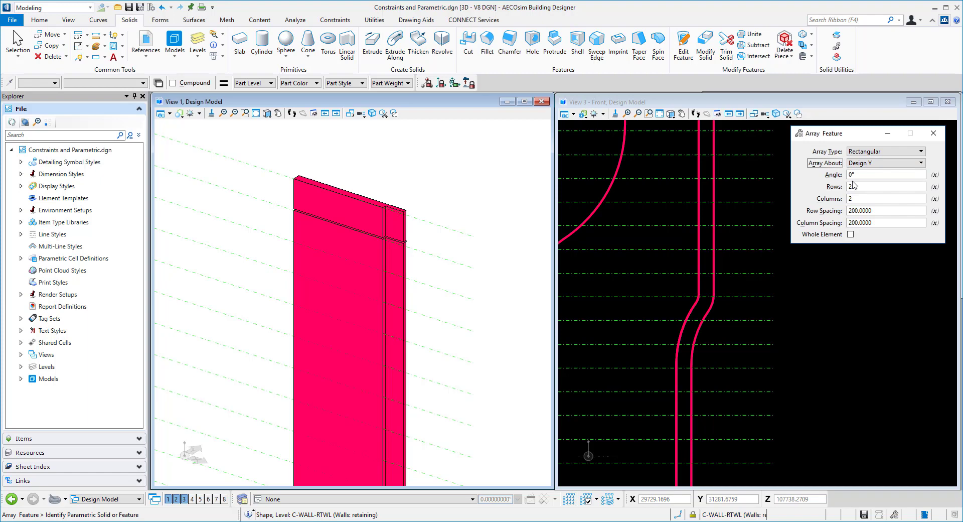
{"action": "double_click", "coordinate": [854, 187]}
{"action": "double_click", "coordinate": [854, 199]}
{"action": "left_click", "coordinate": [870, 211]}
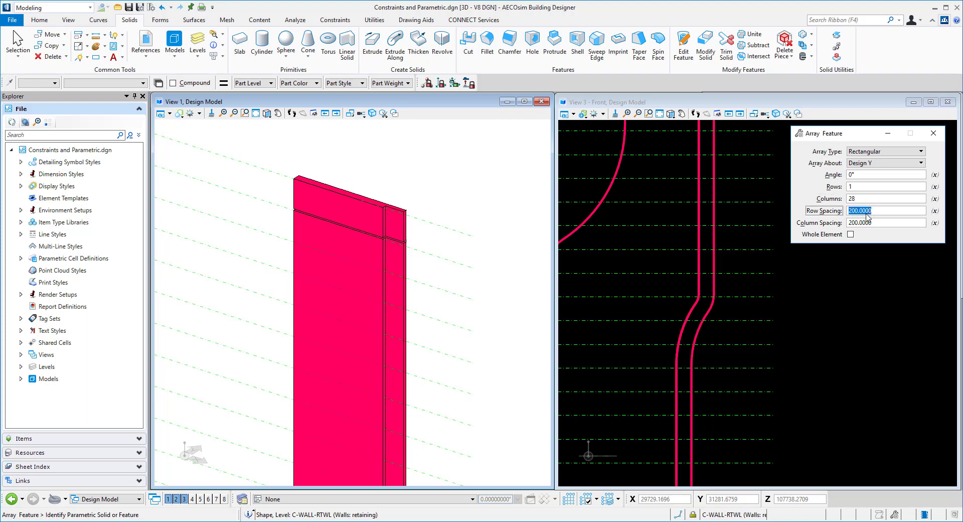
{"action": "double_click", "coordinate": [869, 223]}
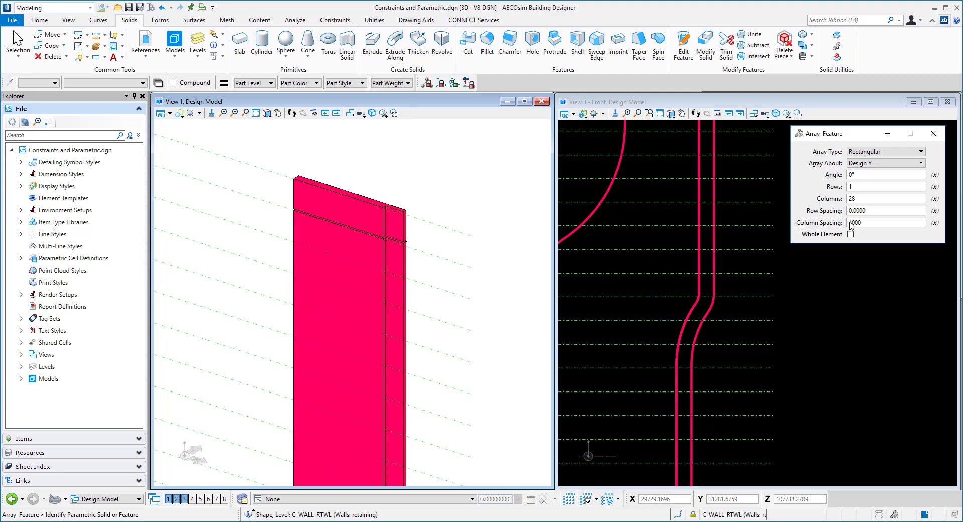
{"action": "key", "text": "Tab"}
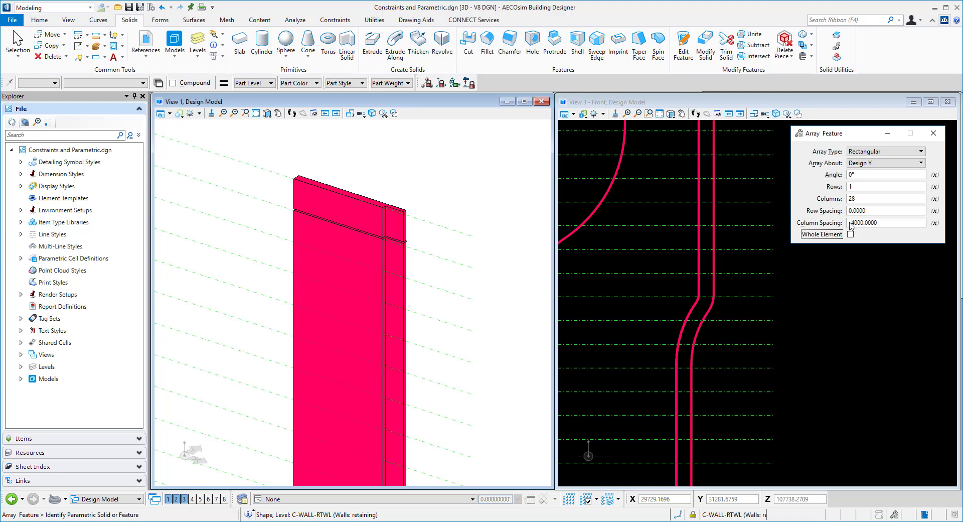
- Array the horizontal groove cut down the solid, raising the column count to 29
{"action": "scroll", "coordinate": [403, 242], "scroll_direction": "up", "scroll_amount": 3}
{"action": "left_click", "coordinate": [409, 242]}
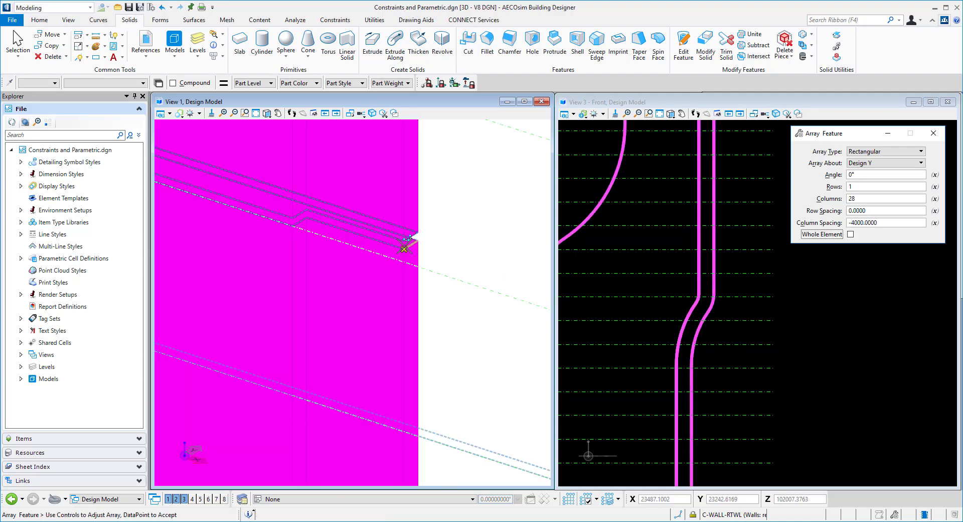
{"action": "scroll", "coordinate": [411, 242], "scroll_direction": "down", "scroll_amount": 3}
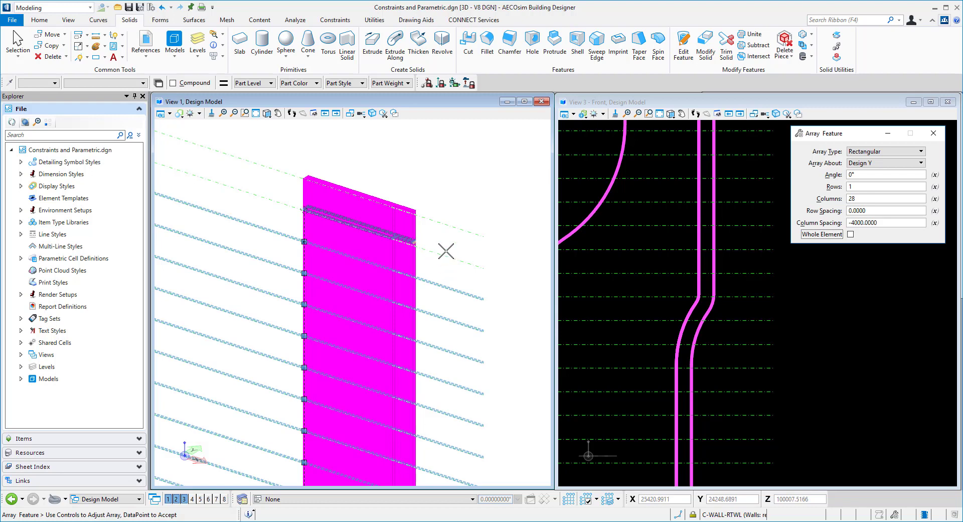
{"action": "scroll", "coordinate": [445, 241], "scroll_direction": "down", "scroll_amount": 2}
{"action": "scroll", "coordinate": [451, 241], "scroll_direction": "down", "scroll_amount": 2}
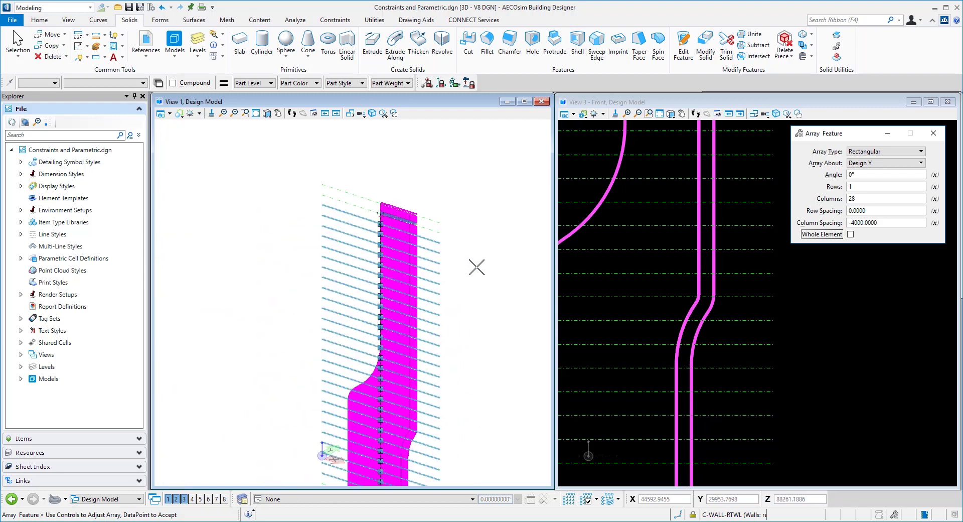
{"action": "left_click", "coordinate": [863, 202]}
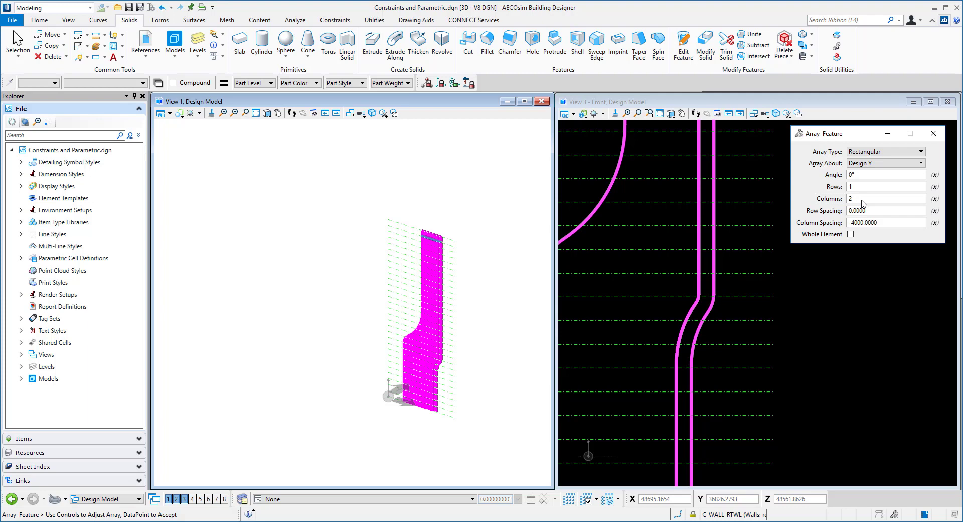
{"action": "key", "text": "Tab"}
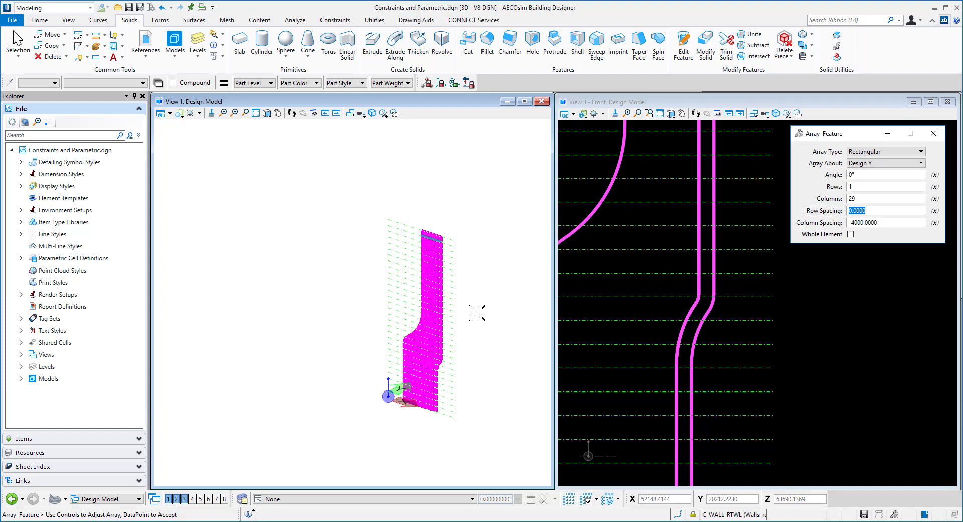
{"action": "left_click", "coordinate": [477, 313]}
- Rotate View 1 slightly and examine the arrayed grooves over the full height of the solid
{"action": "scroll", "coordinate": [447, 296], "scroll_direction": "up", "scroll_amount": 2}
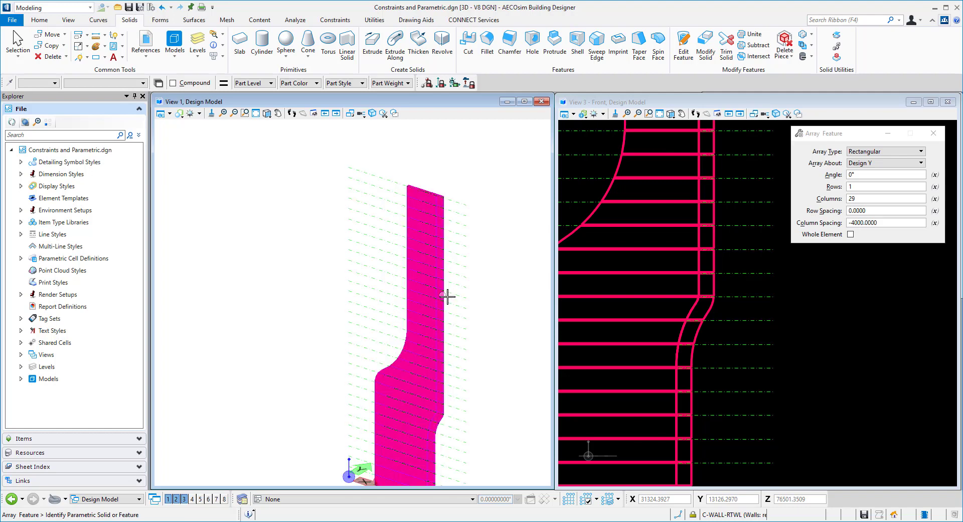
{"action": "scroll", "coordinate": [447, 297], "scroll_direction": "up", "scroll_amount": 3}
{"action": "middle_click_drag", "start_coordinate": [459, 329], "coordinate": [460, 329], "text": "shift"}
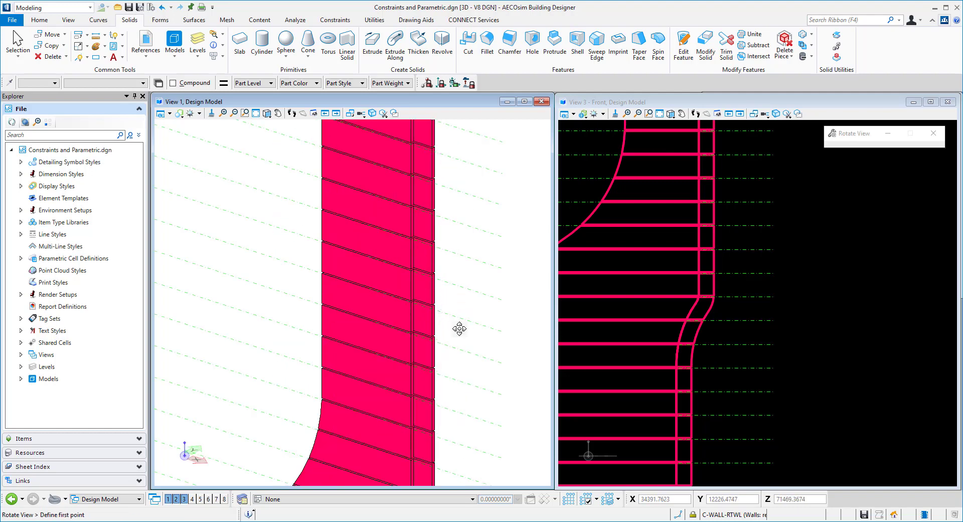
{"action": "left_click", "coordinate": [460, 329]}
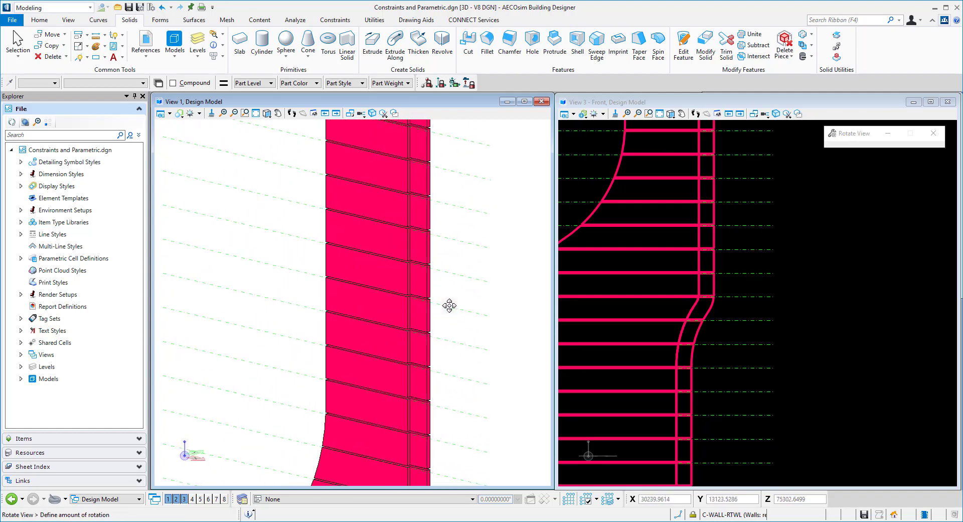
{"action": "left_click", "coordinate": [449, 305]}
{"action": "middle_click_drag", "start_coordinate": [440, 379], "coordinate": [403, 361]}
{"action": "scroll", "coordinate": [778, 353], "scroll_direction": "down", "scroll_amount": 2}
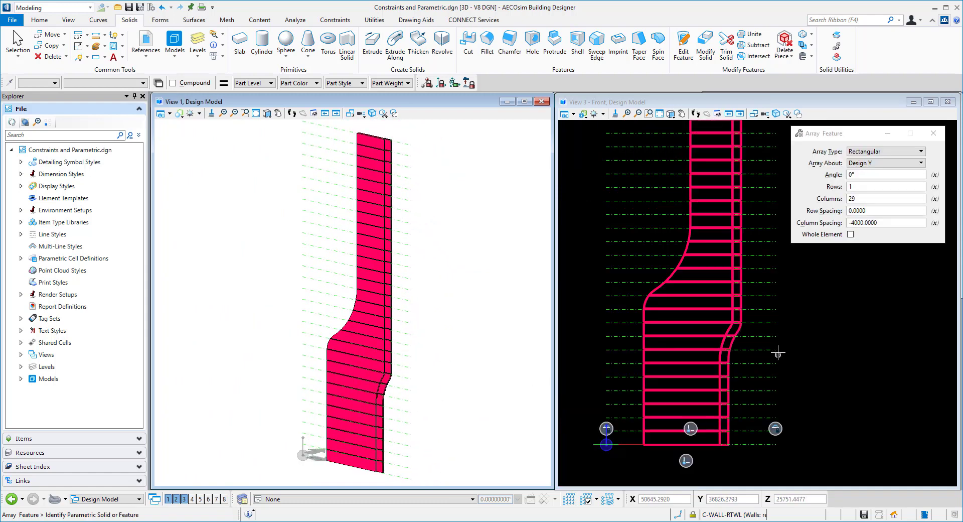
- Select the grooved solid in the front view and display its profile handles, constraints and width dimensions
{"action": "scroll", "coordinate": [778, 353], "scroll_direction": "down", "scroll_amount": 2}
{"action": "right_click", "coordinate": [830, 348]}
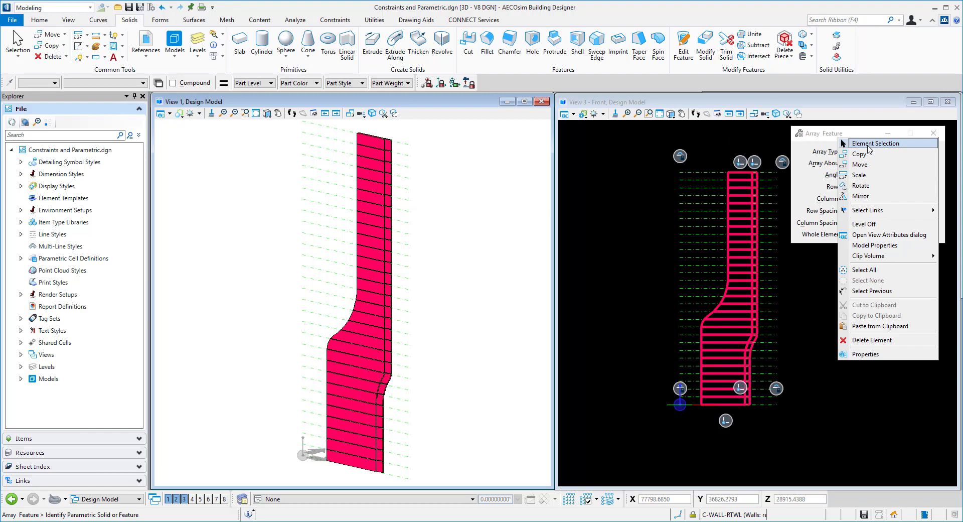
{"action": "left_click", "coordinate": [853, 142]}
{"action": "left_click", "coordinate": [742, 270]}
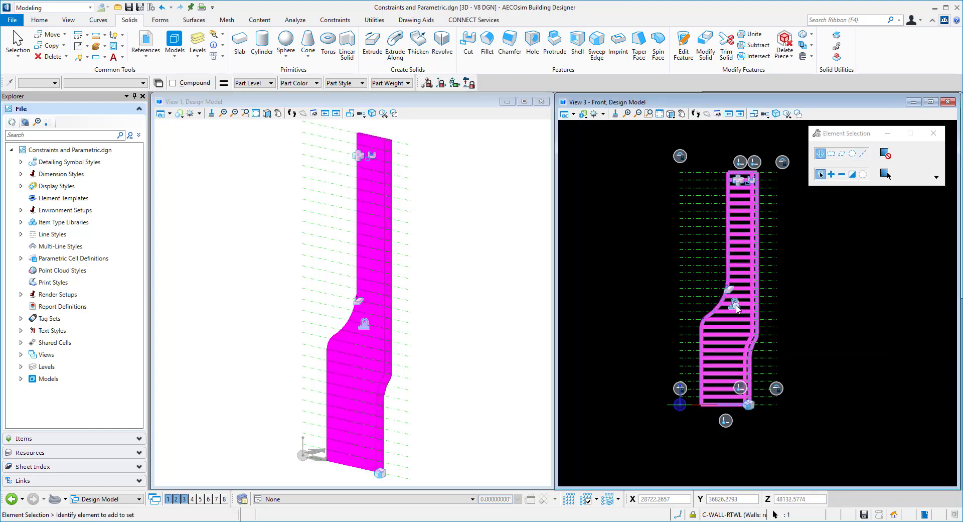
{"action": "left_click", "coordinate": [737, 307]}
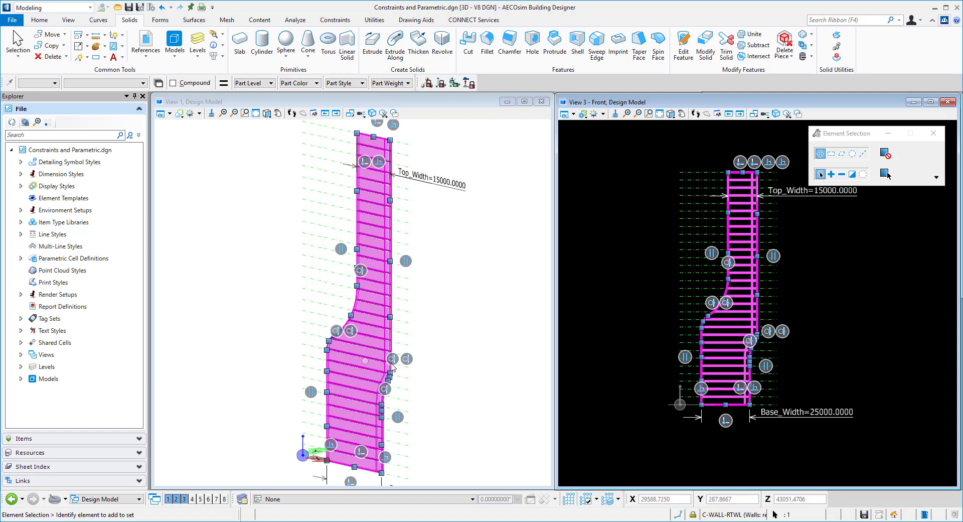
- Reshape the solid's right-side transition curve in the front view by moving its upper bend down about one groove spacing
{"action": "scroll", "coordinate": [767, 345], "scroll_direction": "up", "scroll_amount": 3}
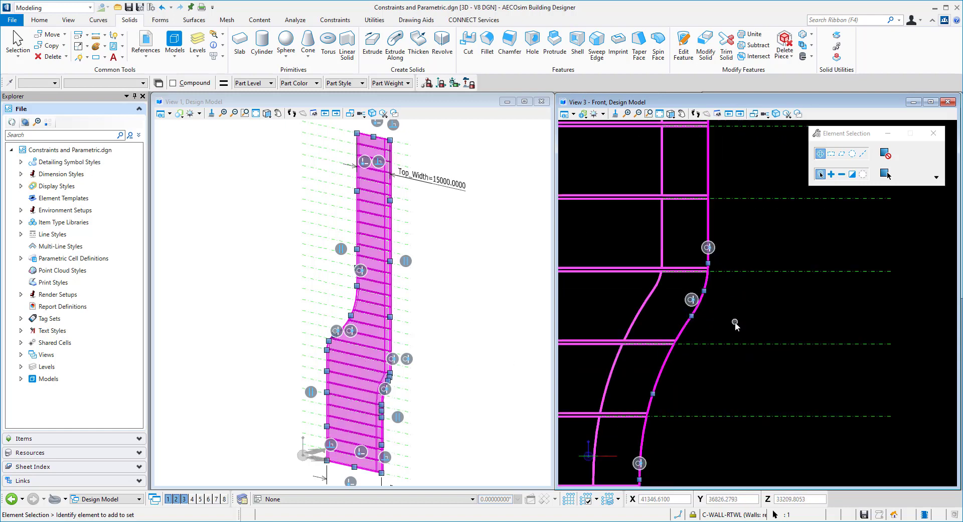
{"action": "scroll", "coordinate": [736, 321], "scroll_direction": "down", "scroll_amount": 2}
{"action": "left_click", "coordinate": [711, 320]}
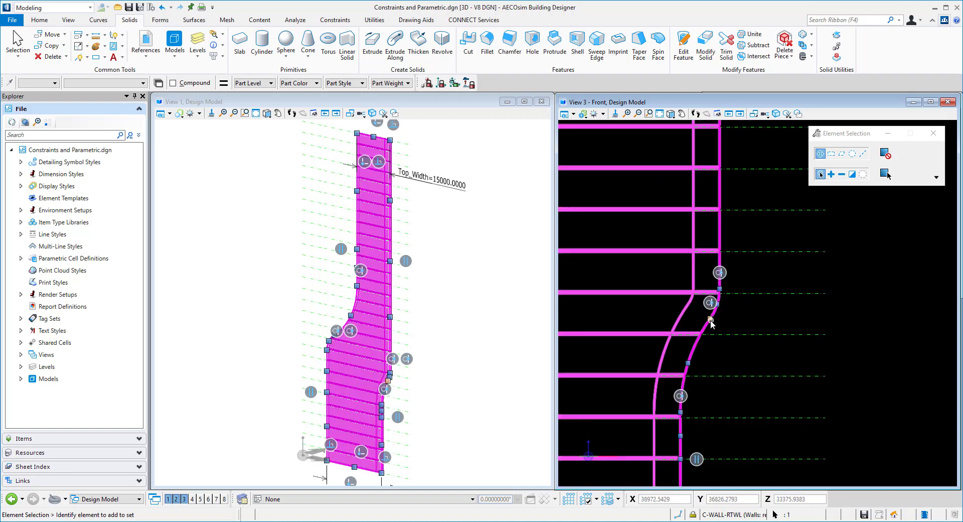
{"action": "left_click", "coordinate": [706, 353]}
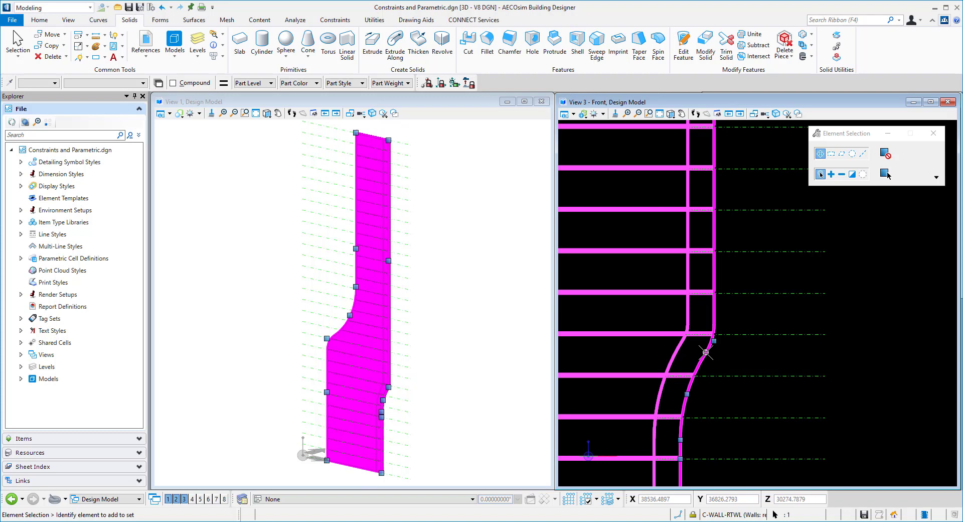
{"action": "left_click", "coordinate": [725, 353]}
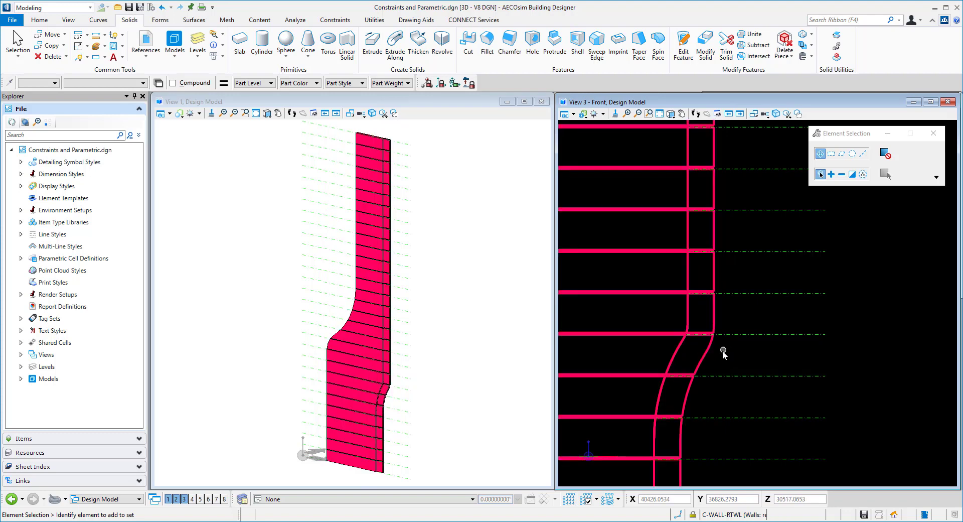
- Move the solid's left transition curve down about one groove spacing by its lower profile handle
{"action": "left_click", "coordinate": [723, 348]}
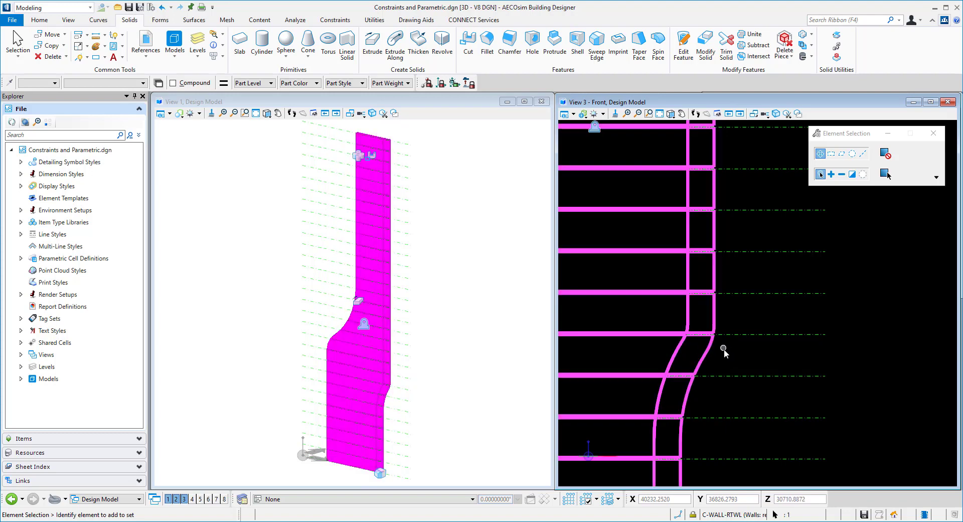
{"action": "scroll", "coordinate": [749, 329], "scroll_direction": "down", "scroll_amount": 4}
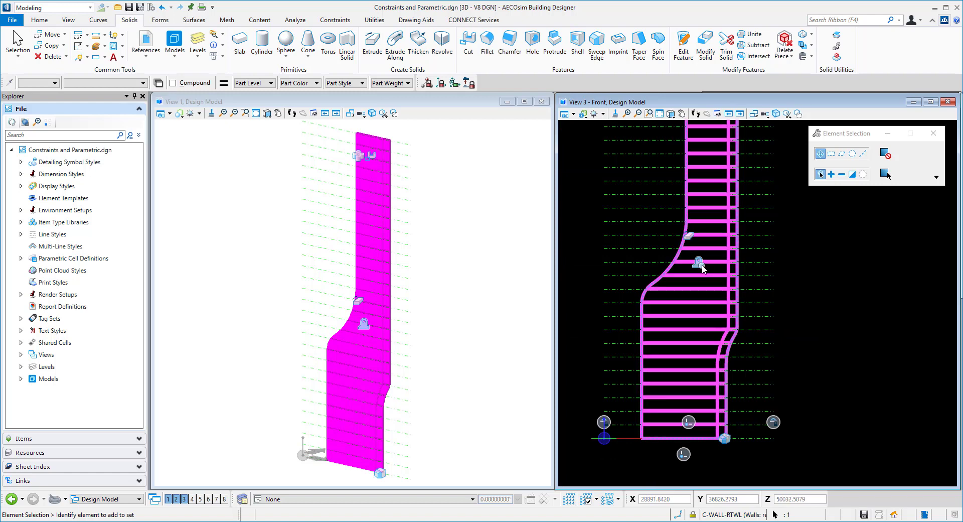
{"action": "scroll", "coordinate": [647, 302], "scroll_direction": "up", "scroll_amount": 2}
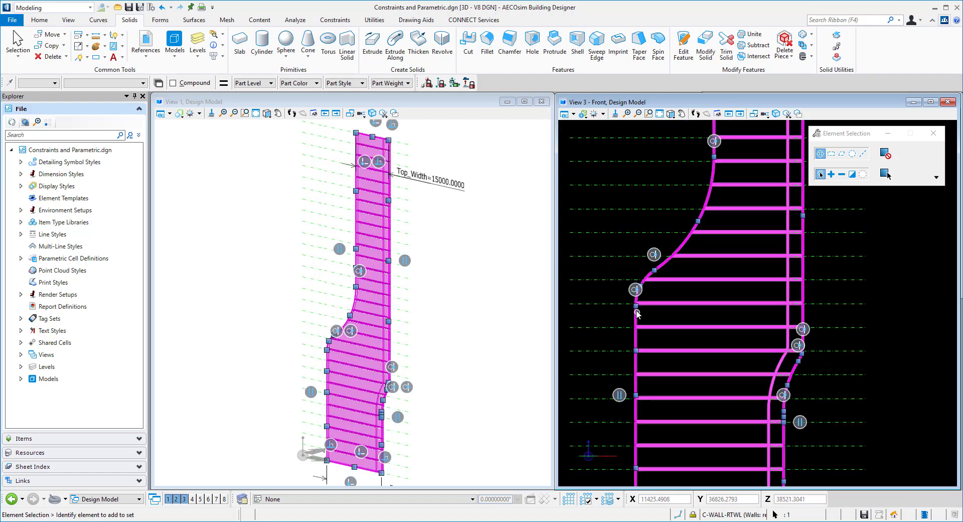
{"action": "left_click", "coordinate": [636, 306]}
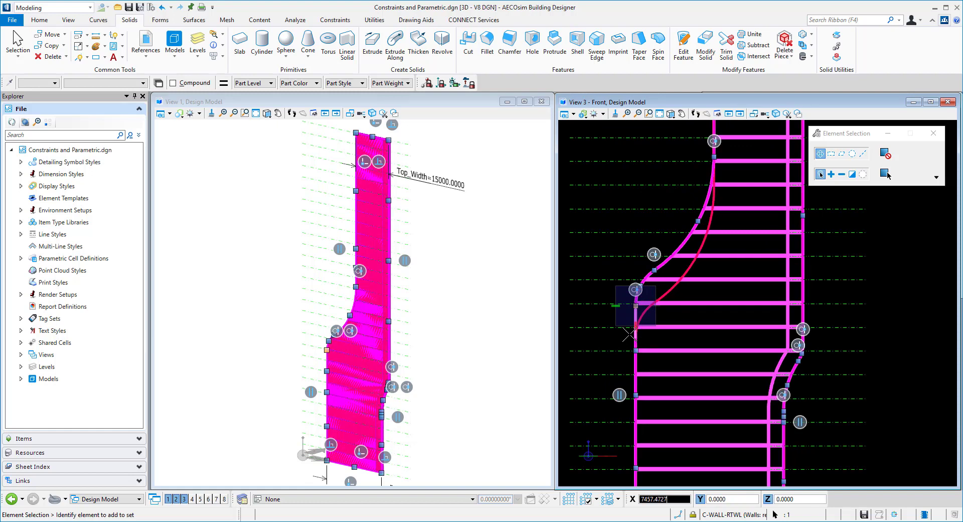
{"action": "left_click", "coordinate": [629, 334]}
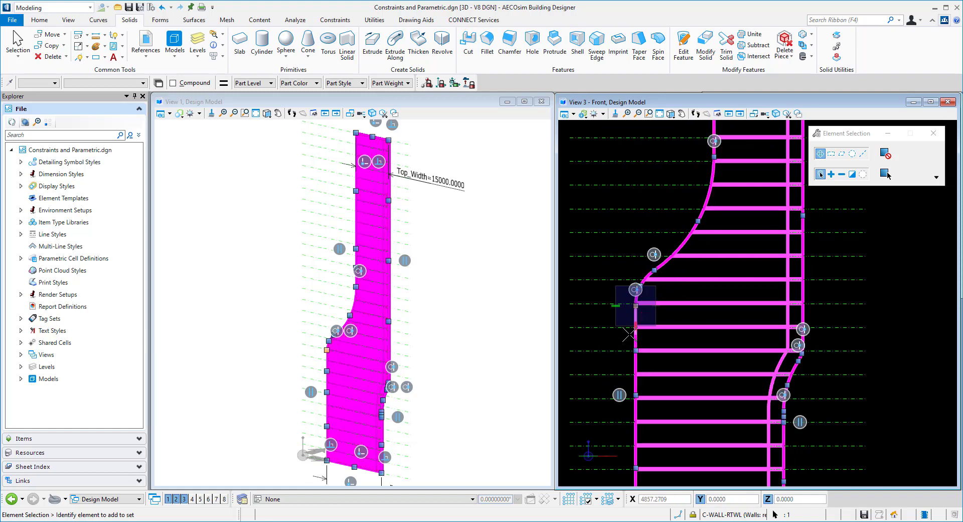
{"action": "left_click", "coordinate": [486, 318]}
- Rotate View 1 and examine the reshaped solid up close, from the side transition curves down to the grooved base
{"action": "scroll", "coordinate": [477, 321], "scroll_direction": "down", "scroll_amount": 2}
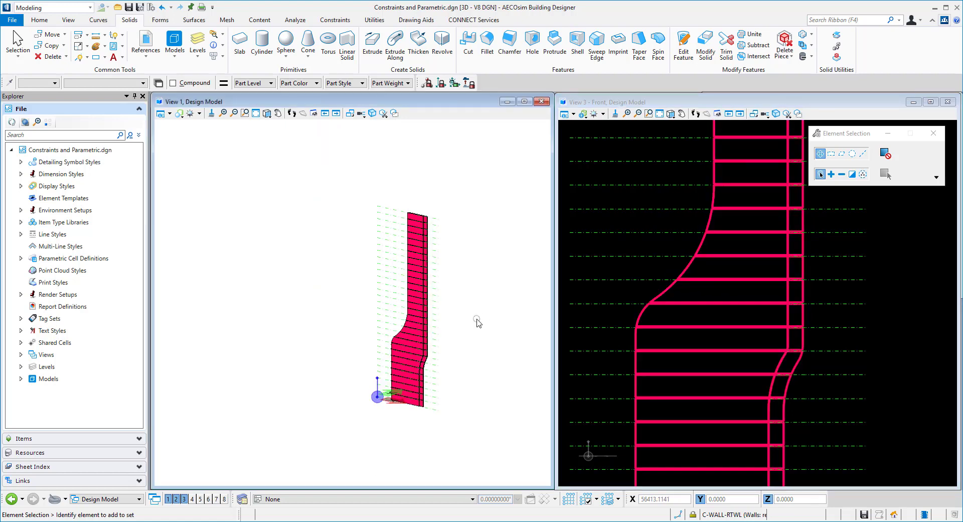
{"action": "scroll", "coordinate": [722, 324], "scroll_direction": "down", "scroll_amount": 4}
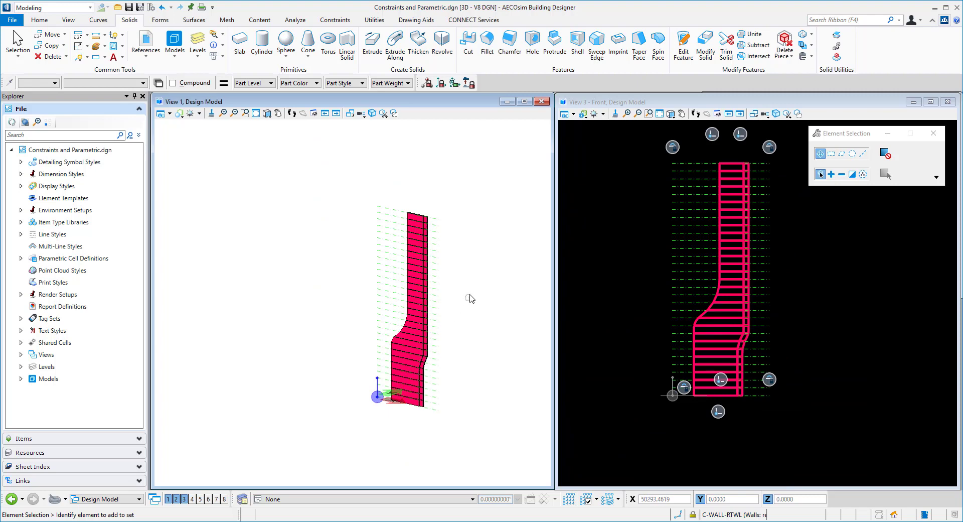
{"action": "right_click", "coordinate": [475, 279]}
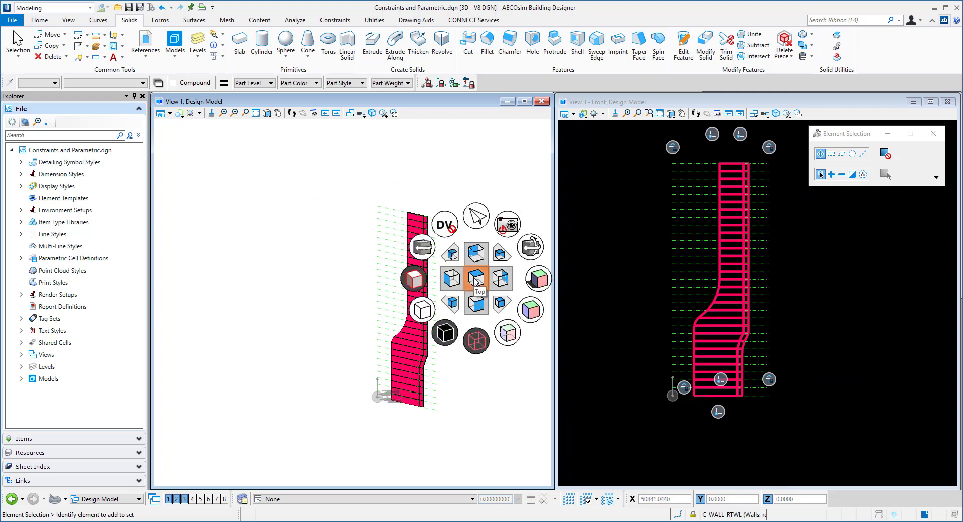
{"action": "left_click", "coordinate": [476, 221]}
{"action": "right_click", "coordinate": [375, 214]}
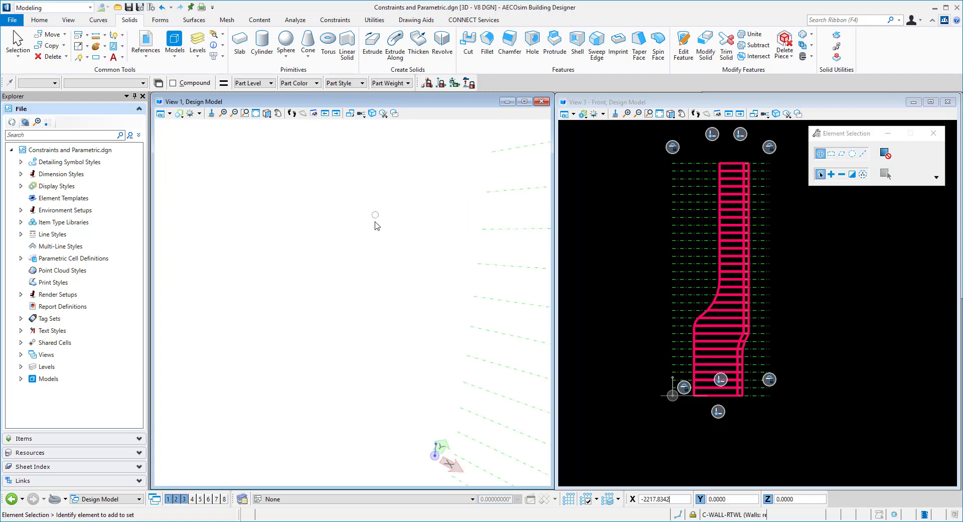
{"action": "scroll", "coordinate": [376, 226], "scroll_direction": "down", "scroll_amount": 4}
{"action": "scroll", "coordinate": [442, 304], "scroll_direction": "up", "scroll_amount": 5}
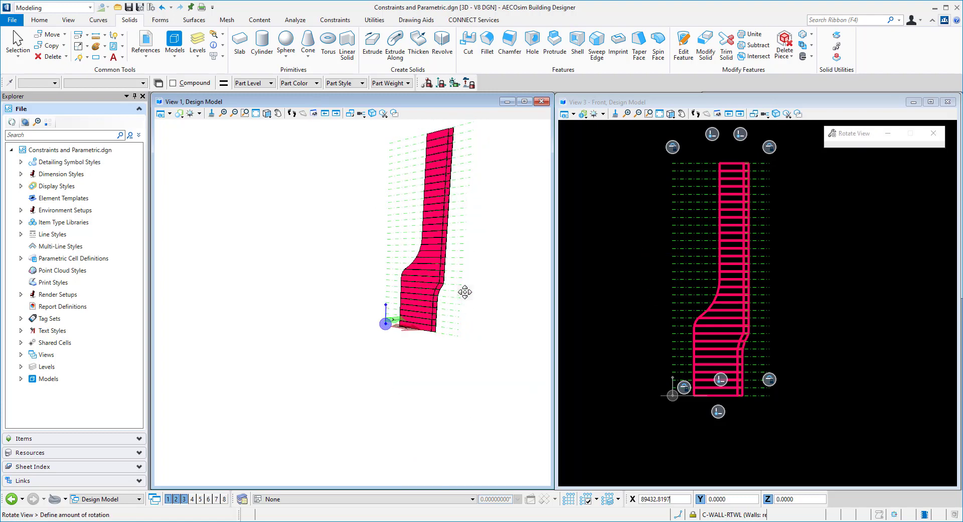
{"action": "scroll", "coordinate": [421, 309], "scroll_direction": "up", "scroll_amount": 4}
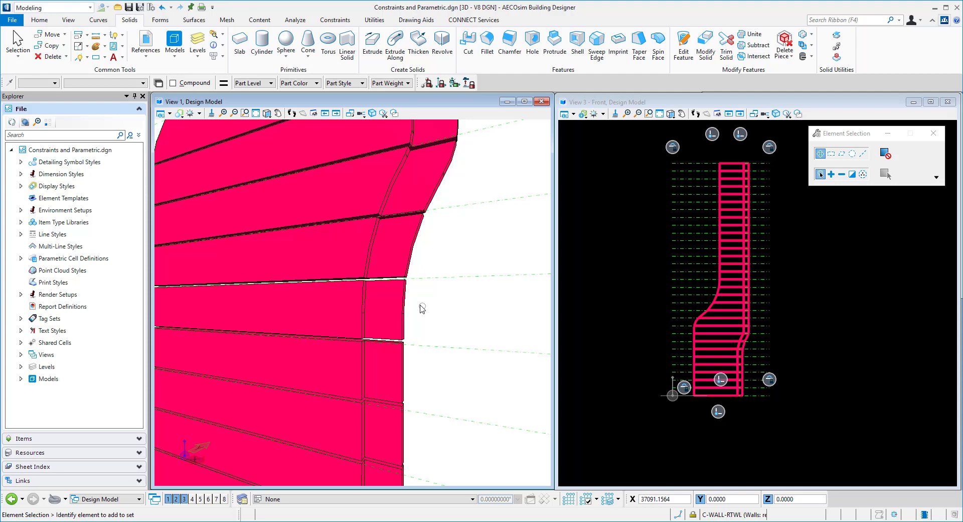
{"action": "middle_click_drag", "start_coordinate": [490, 317], "coordinate": [463, 335], "text": "shift"}
{"action": "scroll", "coordinate": [464, 336], "scroll_direction": "down", "scroll_amount": 5}
{"action": "scroll", "coordinate": [438, 432], "scroll_direction": "up", "scroll_amount": 4}
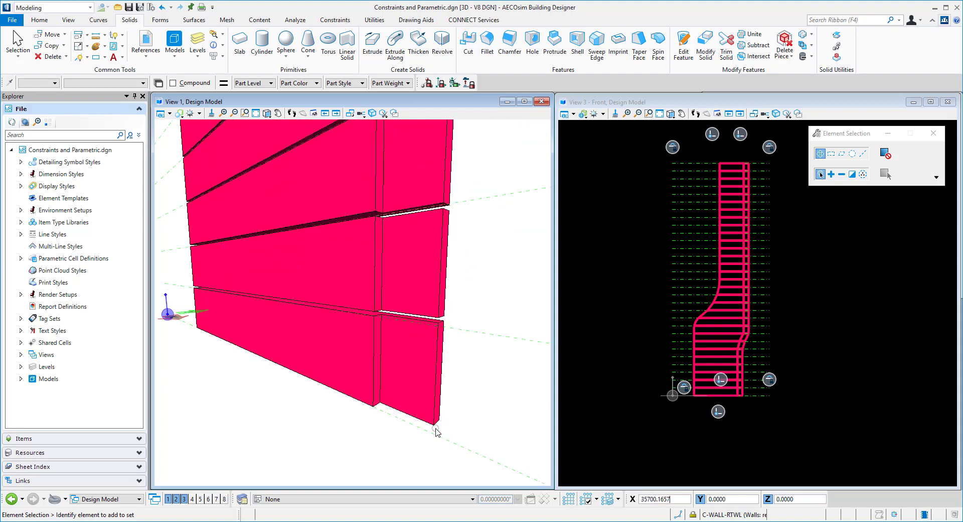
{"action": "middle_click_drag", "start_coordinate": [432, 435], "coordinate": [483, 411], "text": "shift"}
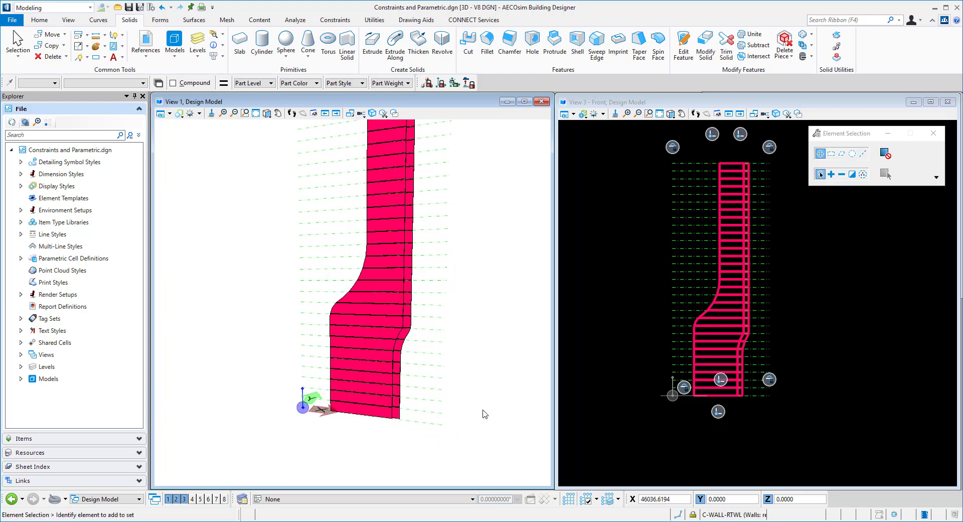
{"action": "middle_click_drag", "start_coordinate": [483, 377], "coordinate": [385, 447]}
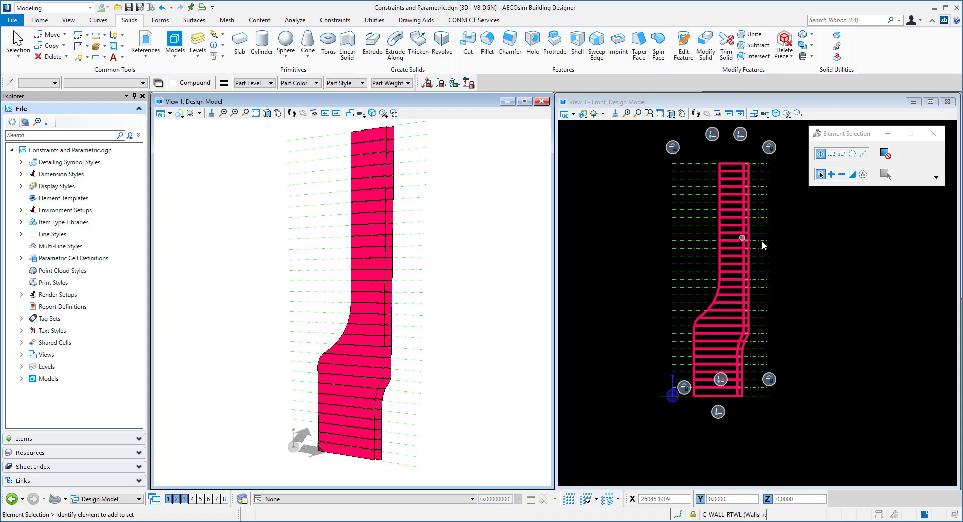
- Widen the arrayed grooves by raising the upper edge of the topmost groove cut's profile in the front view
{"action": "left_click", "coordinate": [730, 194]}
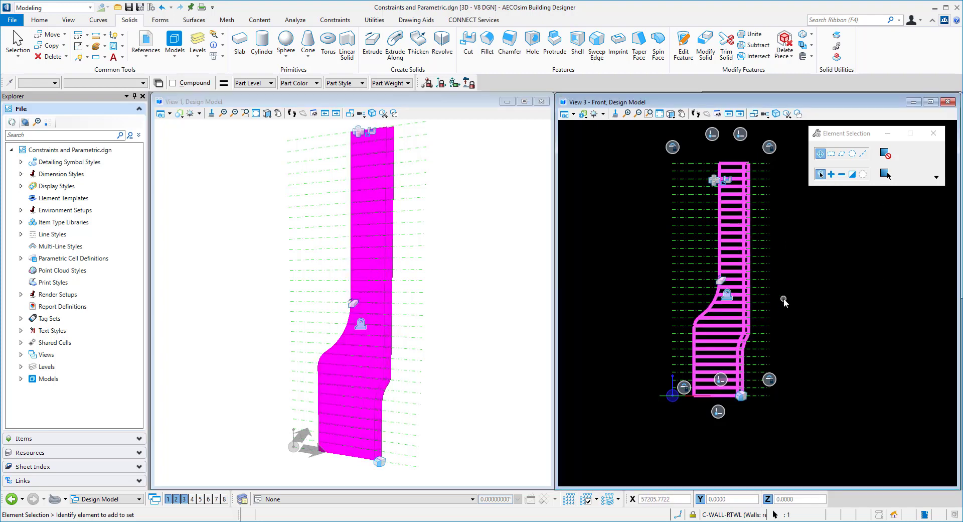
{"action": "scroll", "coordinate": [733, 167], "scroll_direction": "up", "scroll_amount": 5}
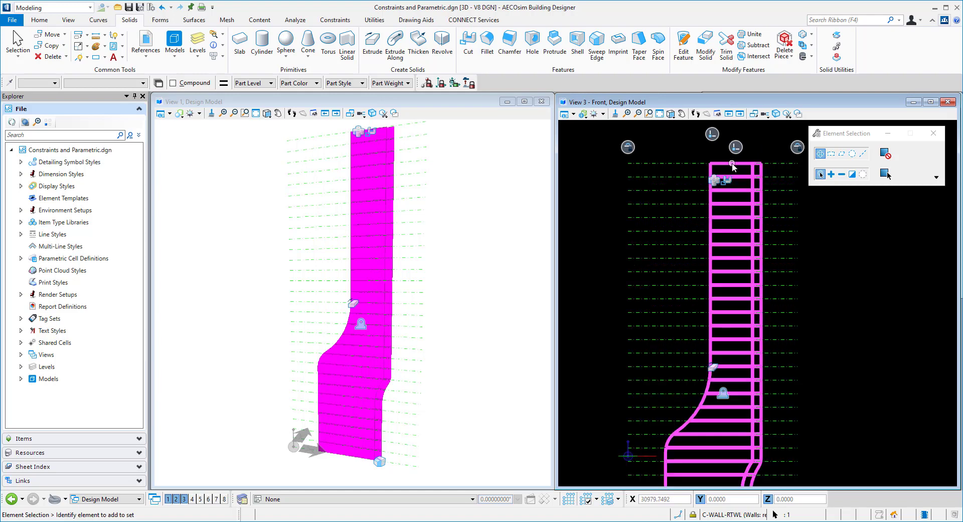
{"action": "scroll", "coordinate": [732, 167], "scroll_direction": "up", "scroll_amount": 4}
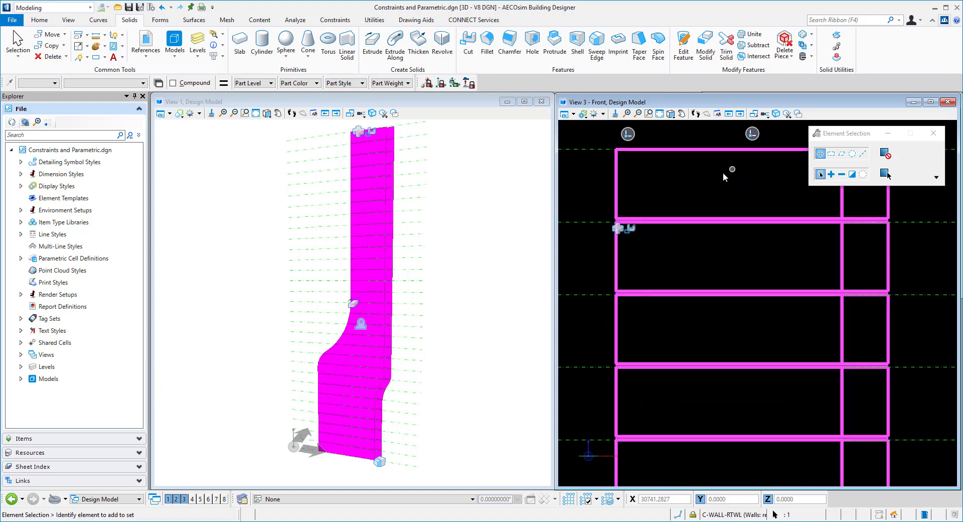
{"action": "left_click", "coordinate": [631, 229]}
{"action": "scroll", "coordinate": [644, 242], "scroll_direction": "down", "scroll_amount": 2}
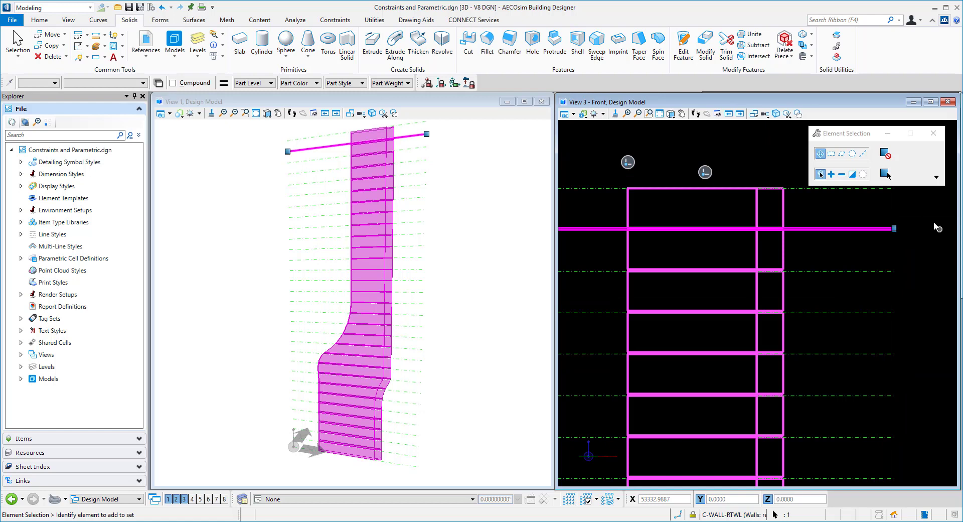
{"action": "scroll", "coordinate": [912, 221], "scroll_direction": "up", "scroll_amount": 3}
{"action": "left_click", "coordinate": [860, 242]}
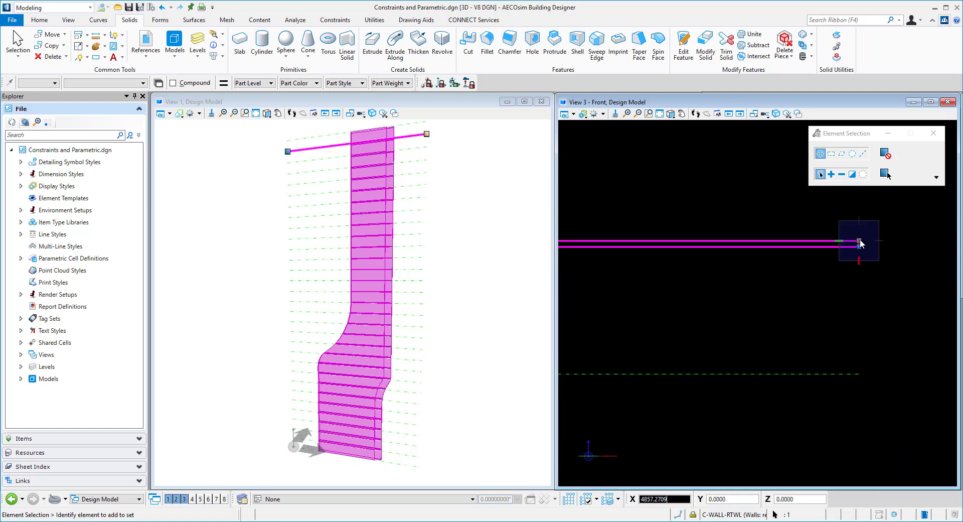
{"action": "left_click", "coordinate": [860, 233]}
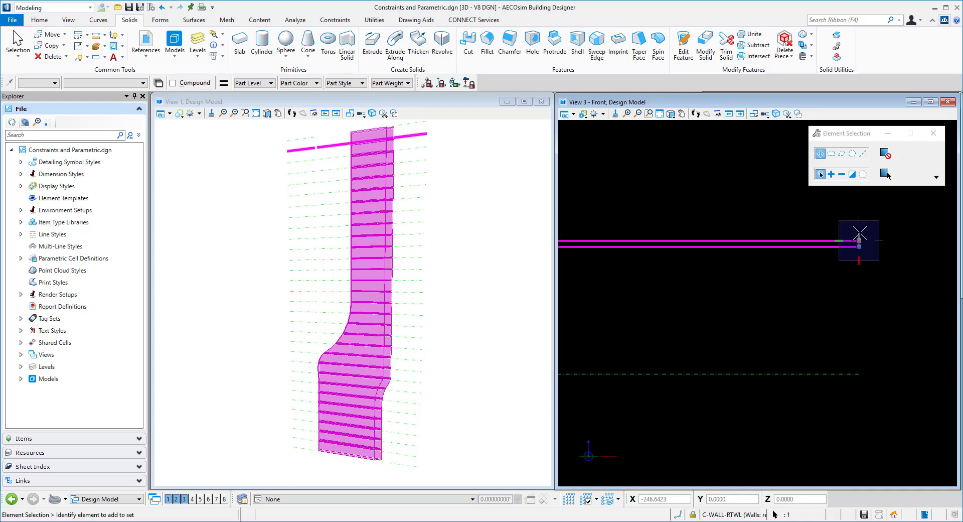
{"action": "left_click", "coordinate": [859, 233]}
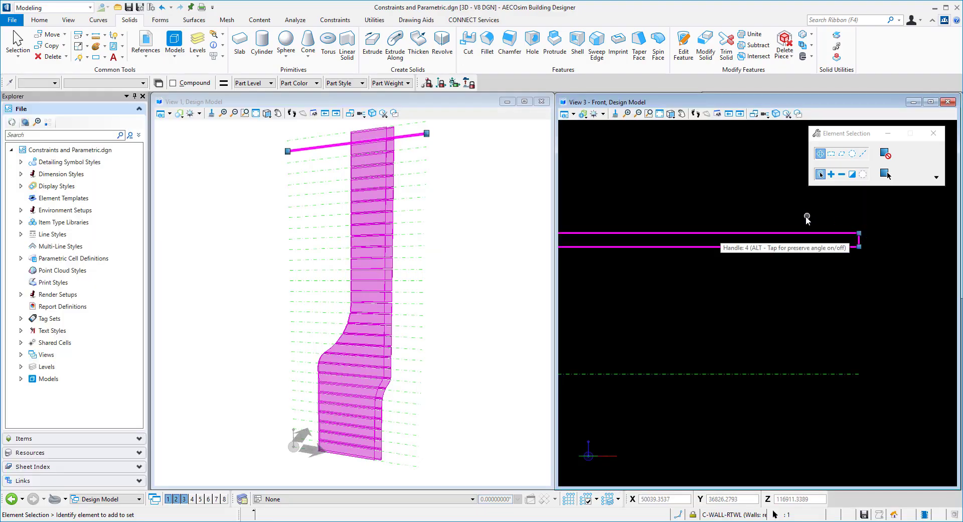
{"action": "left_click", "coordinate": [786, 203]}
- Examine the widened grooves along the solid in View 1 and fit the whole model in the front view
{"action": "scroll", "coordinate": [398, 146], "scroll_direction": "up", "scroll_amount": 5}
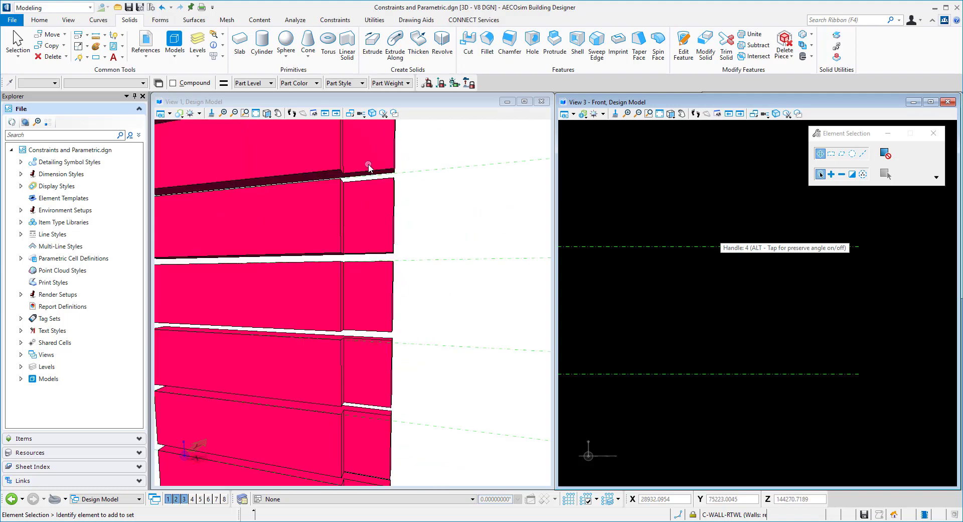
{"action": "middle_click_drag", "start_coordinate": [473, 245], "coordinate": [444, 240], "text": "shift"}
{"action": "scroll", "coordinate": [442, 241], "scroll_direction": "down", "scroll_amount": 3}
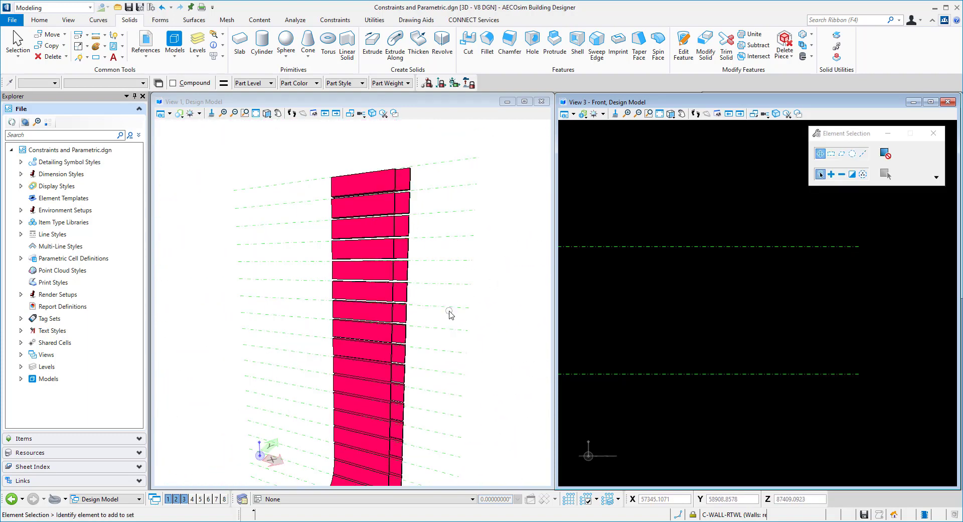
{"action": "middle_click_drag", "start_coordinate": [449, 314], "coordinate": [444, 288], "text": "shift"}
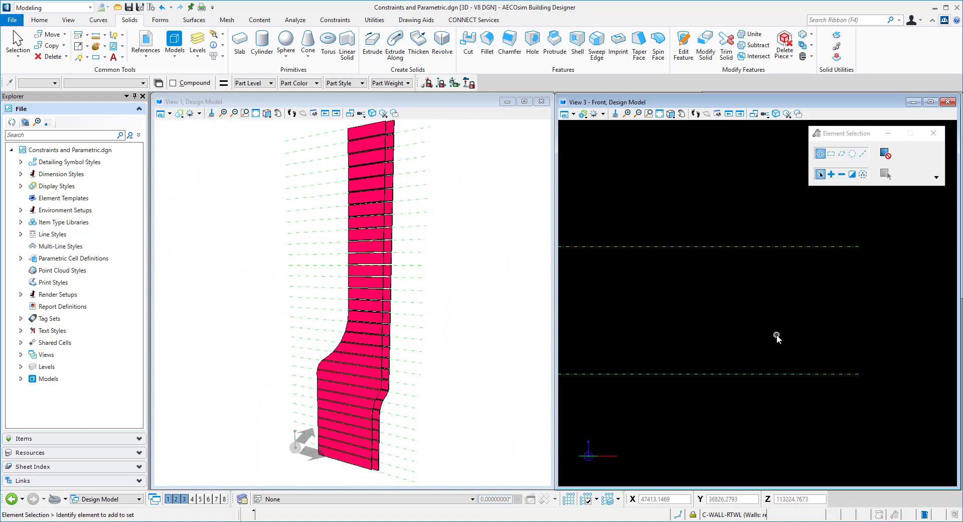
{"action": "middle_click", "coordinate": [735, 325]}
{"action": "middle_click", "coordinate": [736, 325]}
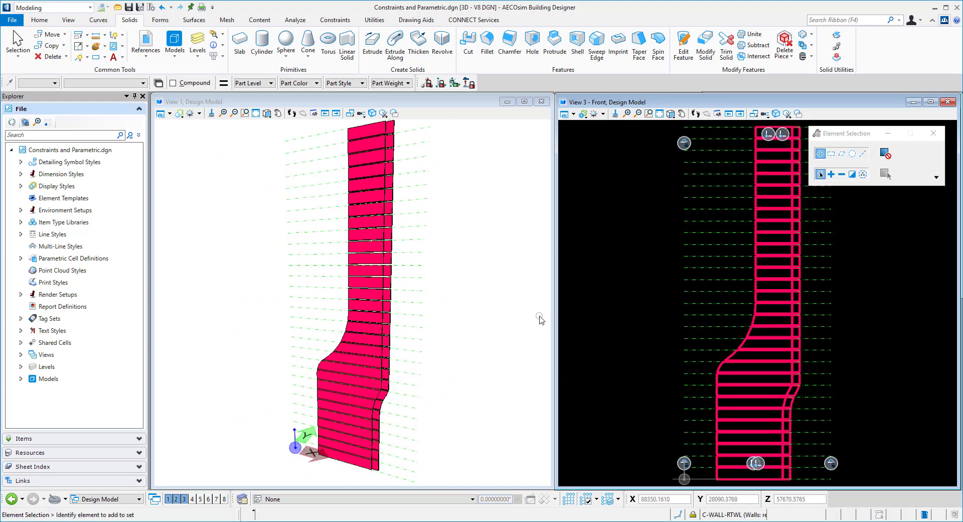
- Switch to the AECosim workflow and open Add Instance Data, placing its dialog clear of the solid in View 1
{"action": "left_click", "coordinate": [54, 8]}
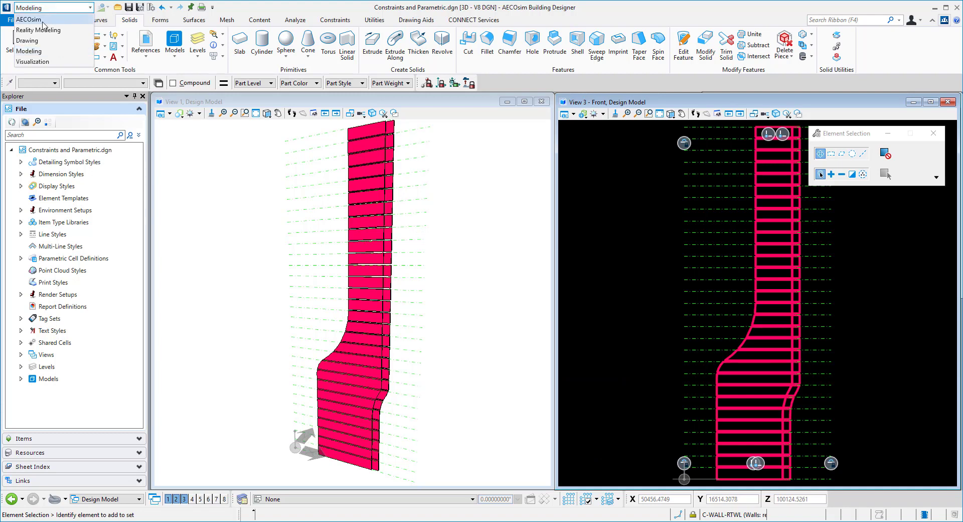
{"action": "key", "text": "Return"}
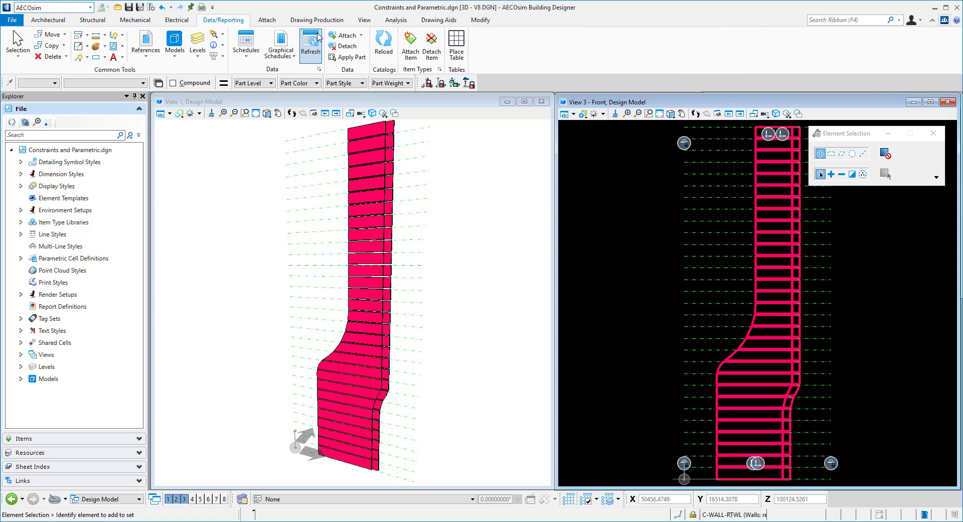
{"action": "left_click", "coordinate": [347, 36]}
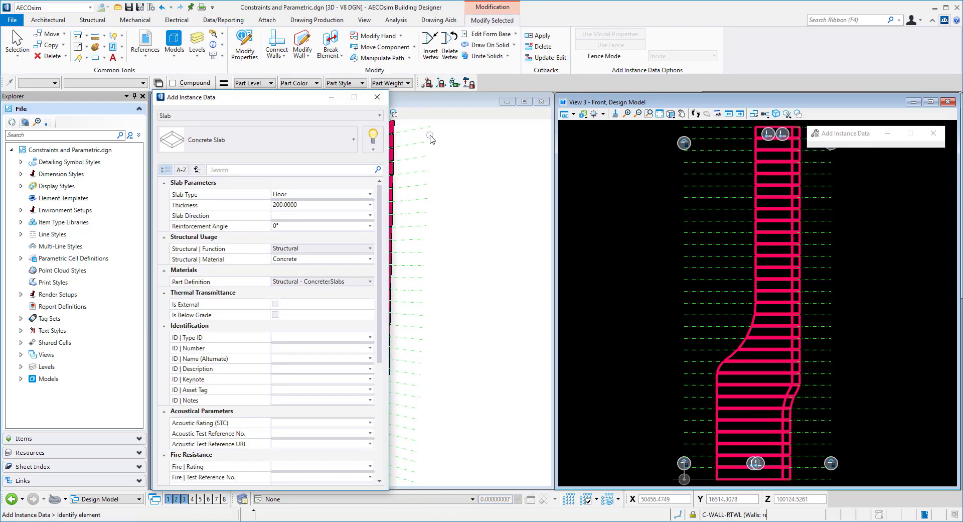
{"action": "left_click_drag", "start_coordinate": [260, 97], "coordinate": [567, 96]}
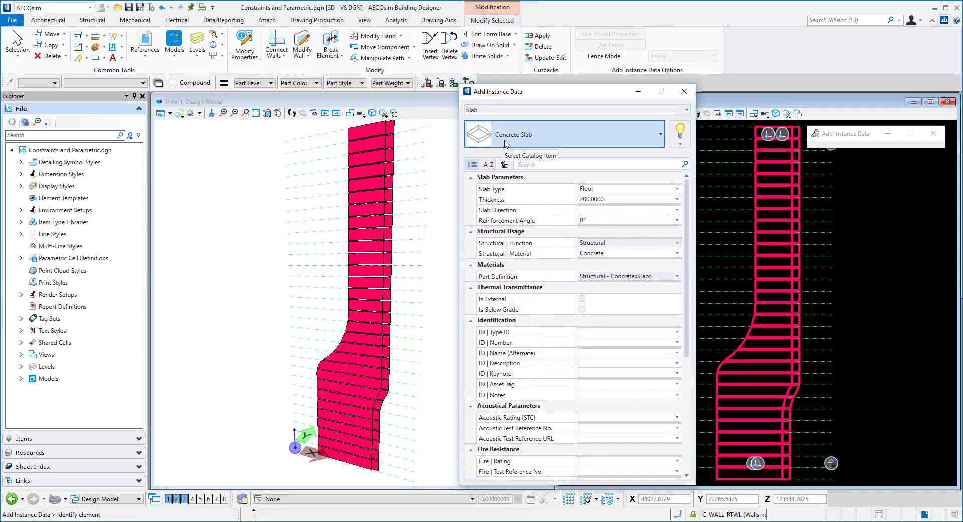
- Attach Concrete Slab instance data to the grooved solid in View 1, keeping the Slab catalog type
{"action": "left_click", "coordinate": [519, 111]}
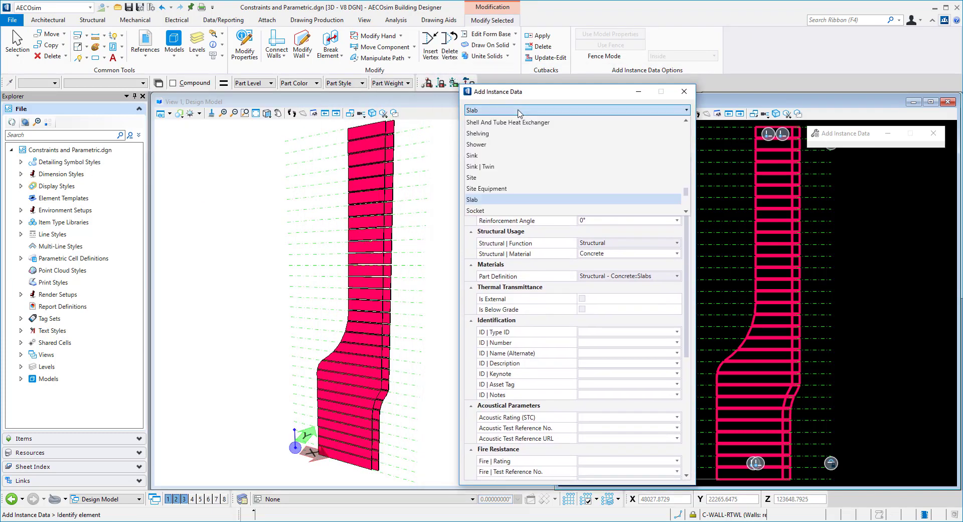
{"action": "scroll", "coordinate": [524, 140], "scroll_direction": "up", "scroll_amount": 2}
{"action": "scroll", "coordinate": [524, 144], "scroll_direction": "down", "scroll_amount": 2}
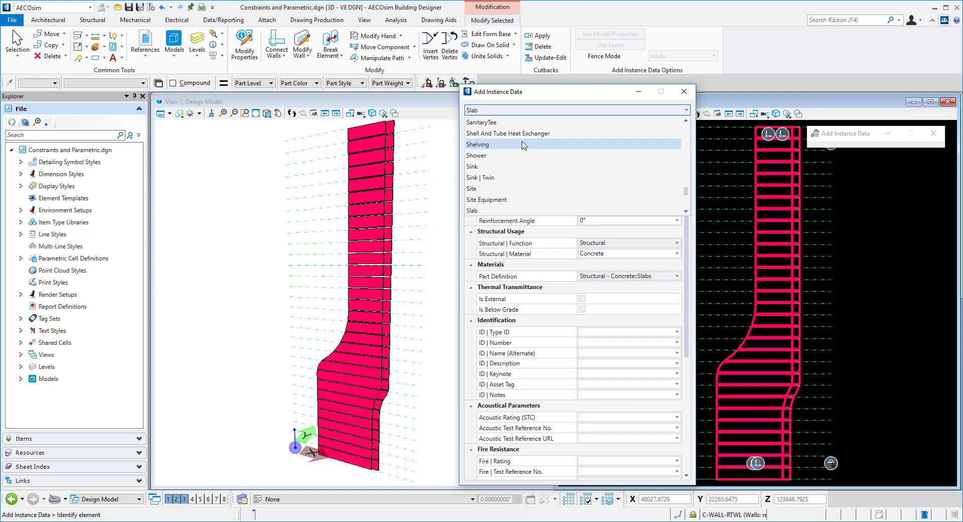
{"action": "scroll", "coordinate": [502, 199], "scroll_direction": "down", "scroll_amount": 2}
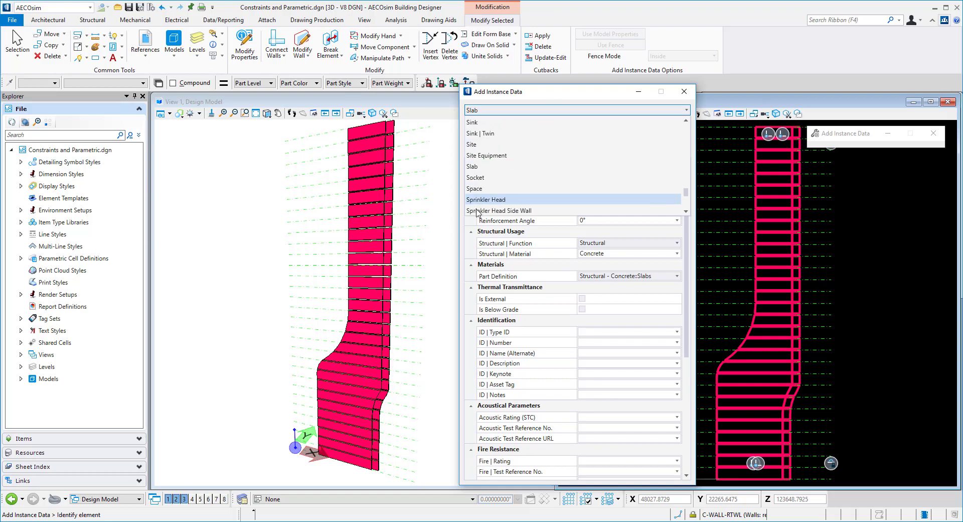
{"action": "left_click", "coordinate": [482, 155]}
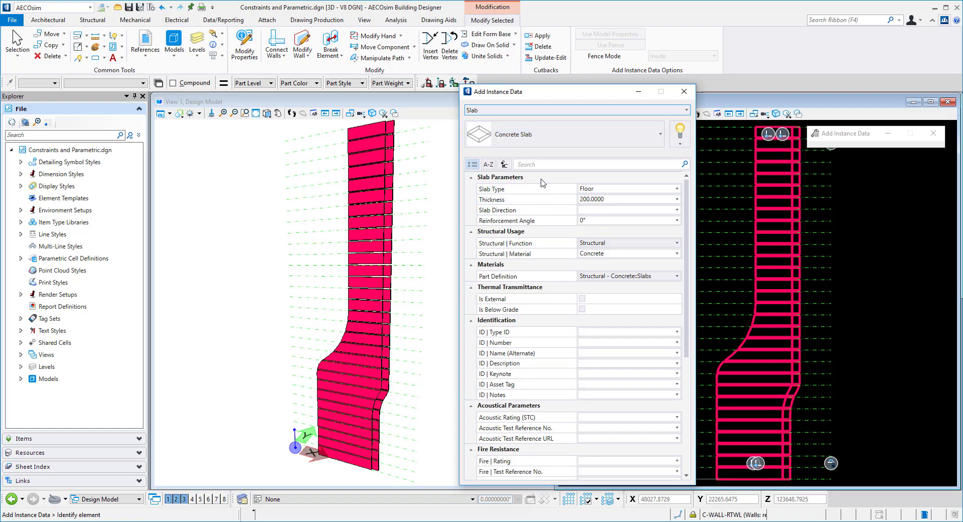
{"action": "left_click", "coordinate": [385, 179]}
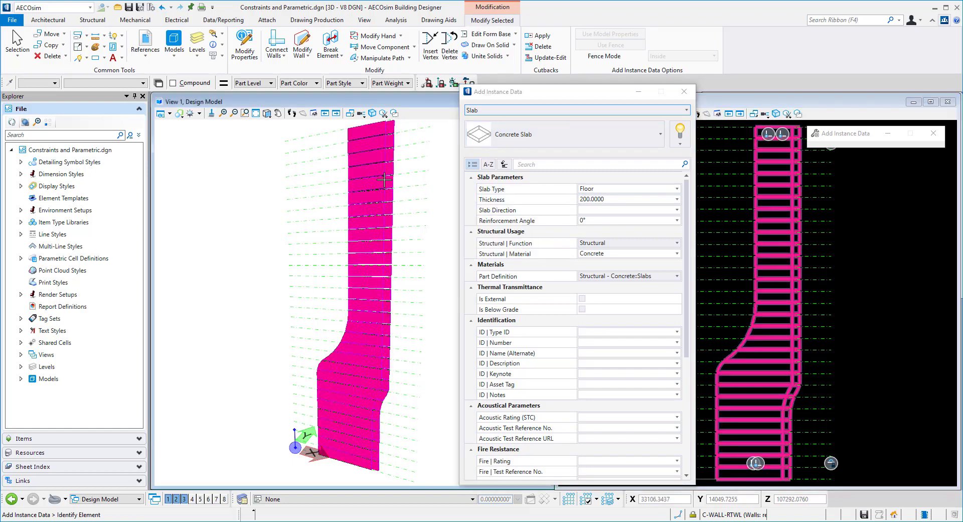
{"action": "left_click", "coordinate": [431, 169]}
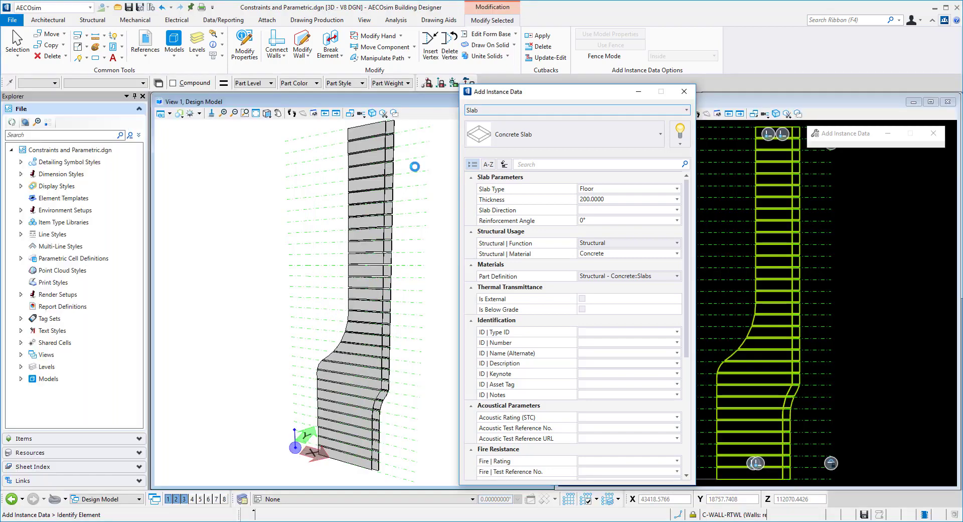
- Turn off the camera in View 1, rotate it to the top view and close the Add Instance Data dialog
{"action": "scroll", "coordinate": [397, 168], "scroll_direction": "up", "scroll_amount": 6}
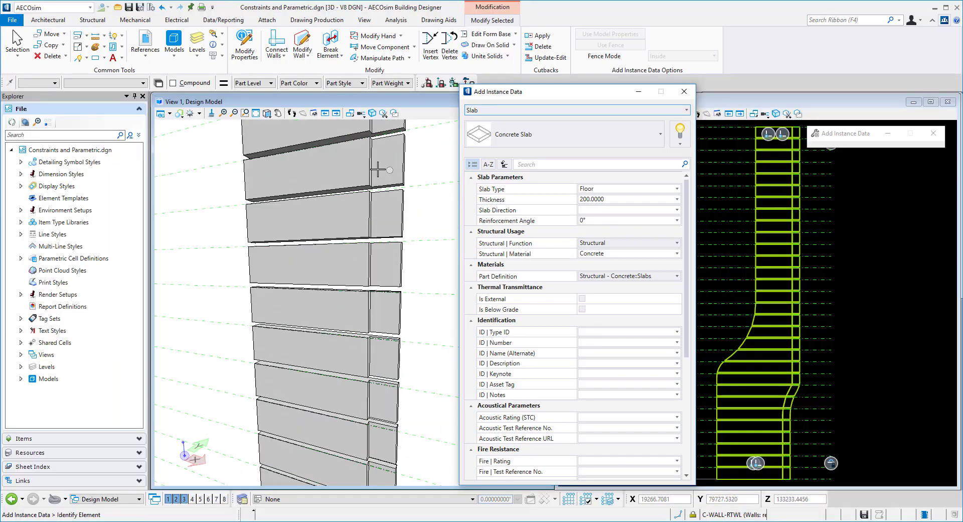
{"action": "middle_click_drag", "start_coordinate": [401, 257], "coordinate": [309, 286], "text": "shift"}
{"action": "scroll", "coordinate": [286, 266], "scroll_direction": "down", "scroll_amount": 10}
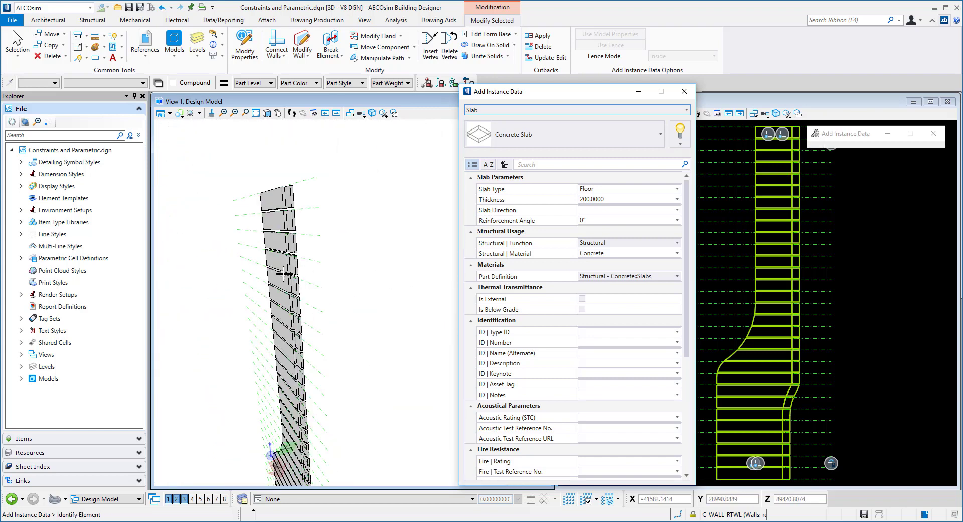
{"action": "left_click", "coordinate": [267, 113]}
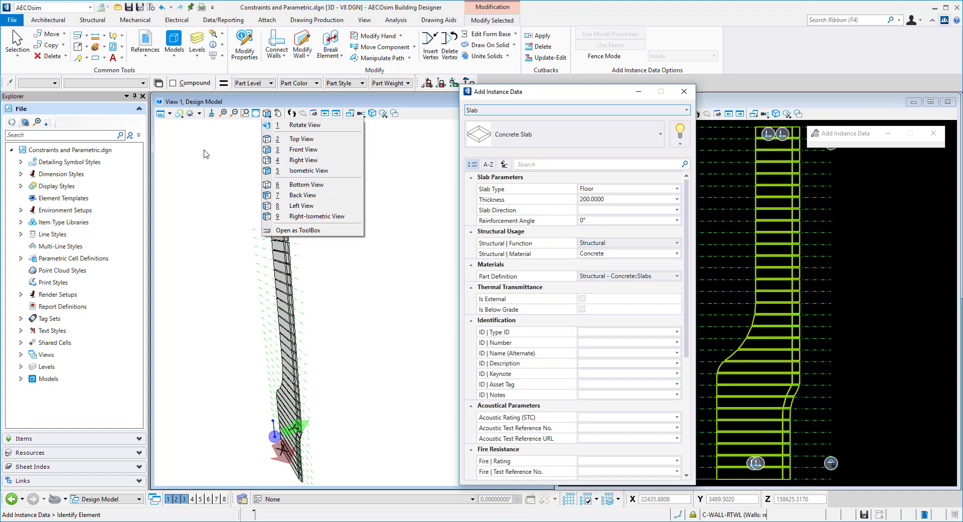
{"action": "left_click", "coordinate": [383, 114]}
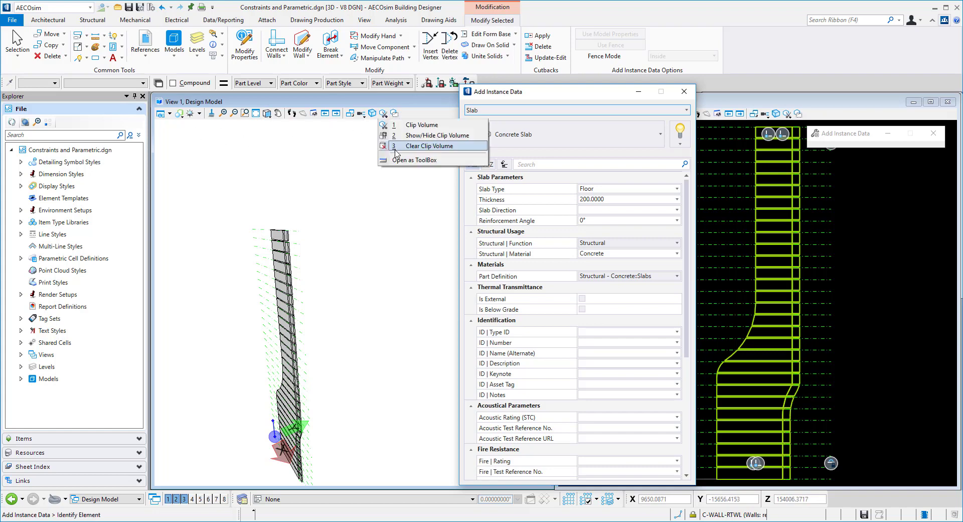
{"action": "left_click", "coordinate": [361, 113]}
{"action": "left_click", "coordinate": [371, 167]}
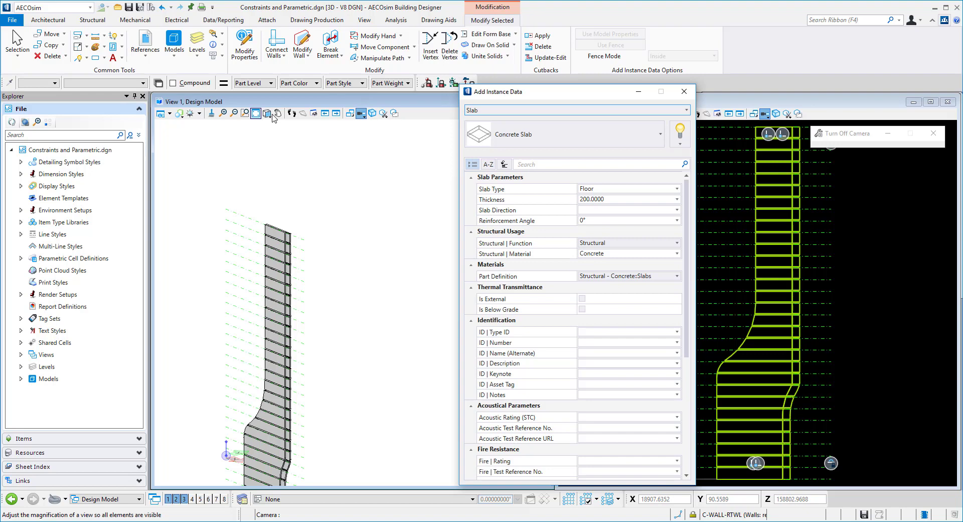
{"action": "left_click", "coordinate": [267, 113]}
{"action": "left_click", "coordinate": [291, 135]}
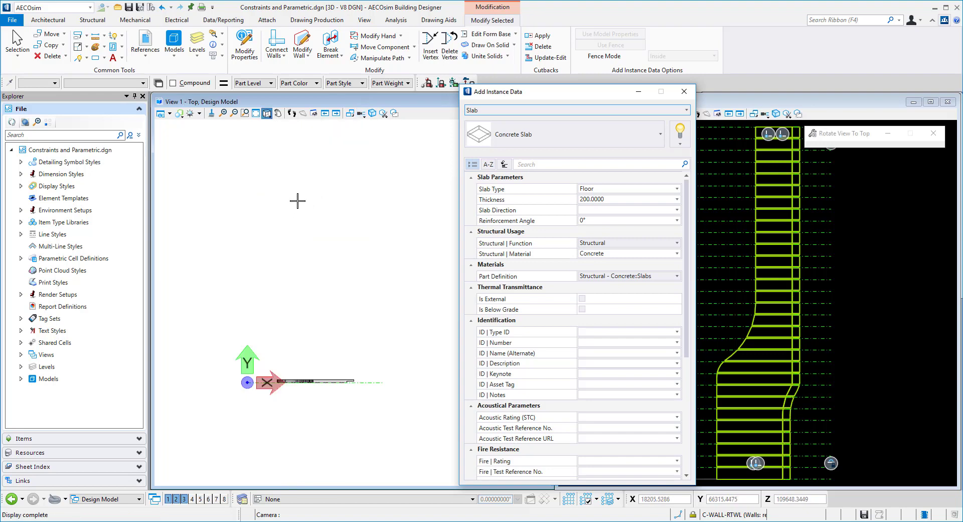
{"action": "left_click", "coordinate": [684, 92]}
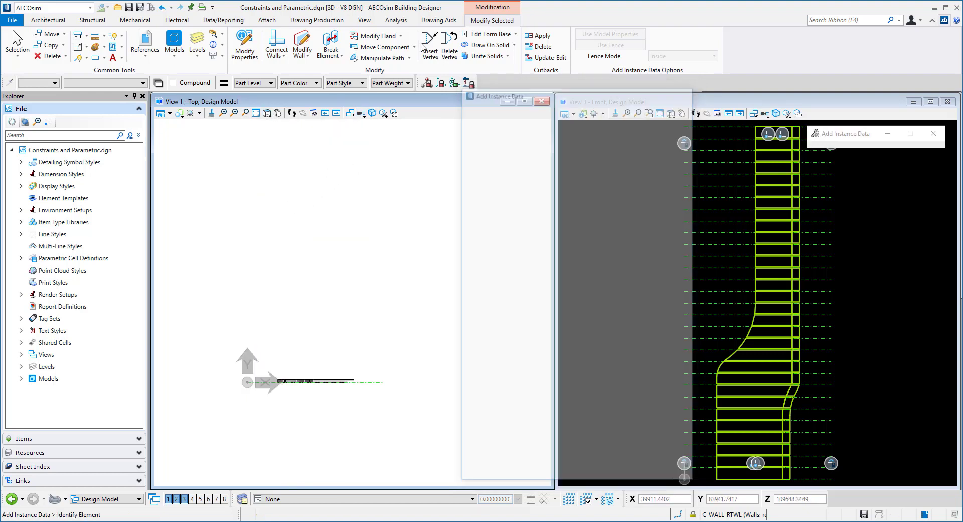
- Place a section callout across the solid in the top view, using the Arch - Building Section drawing seed and looking toward negative X
{"action": "left_click", "coordinate": [312, 21]}
{"action": "left_click", "coordinate": [262, 41]}
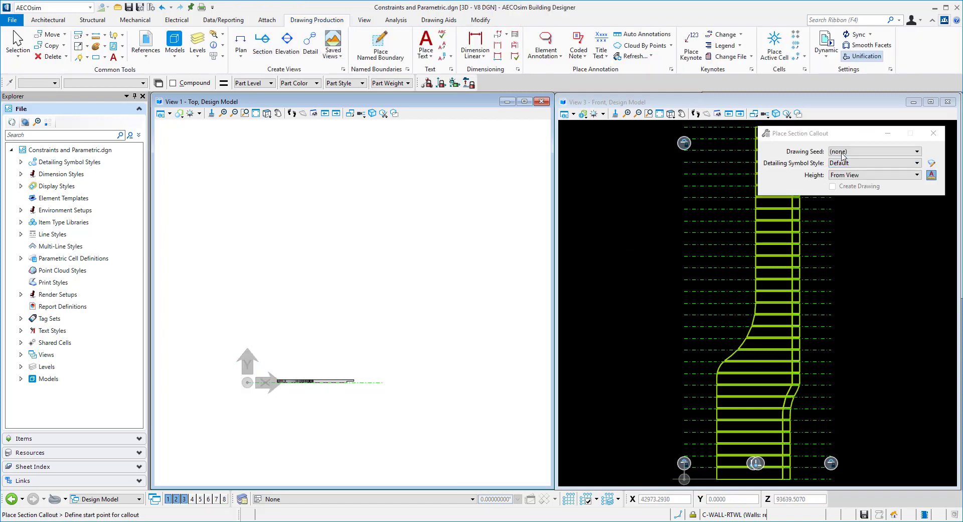
{"action": "left_click", "coordinate": [873, 151]}
{"action": "left_click", "coordinate": [802, 181]}
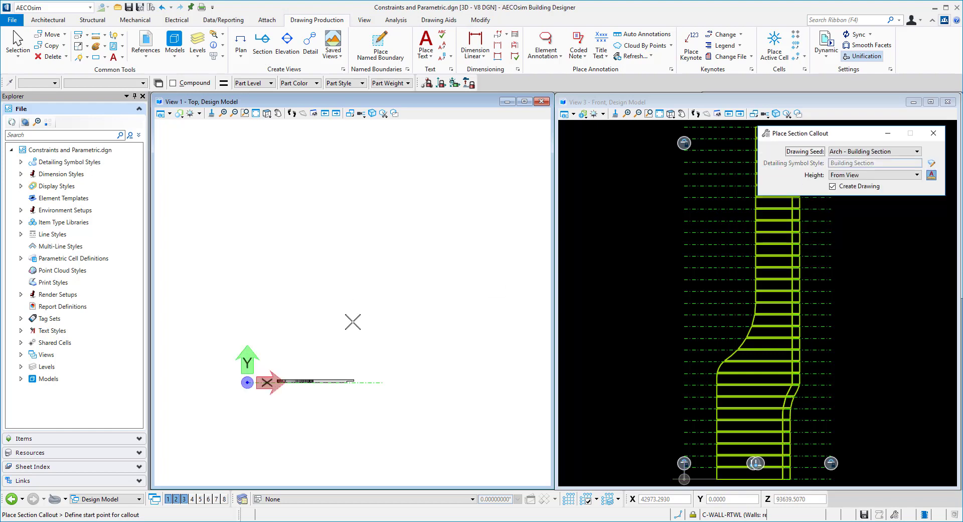
{"action": "left_click", "coordinate": [321, 389]}
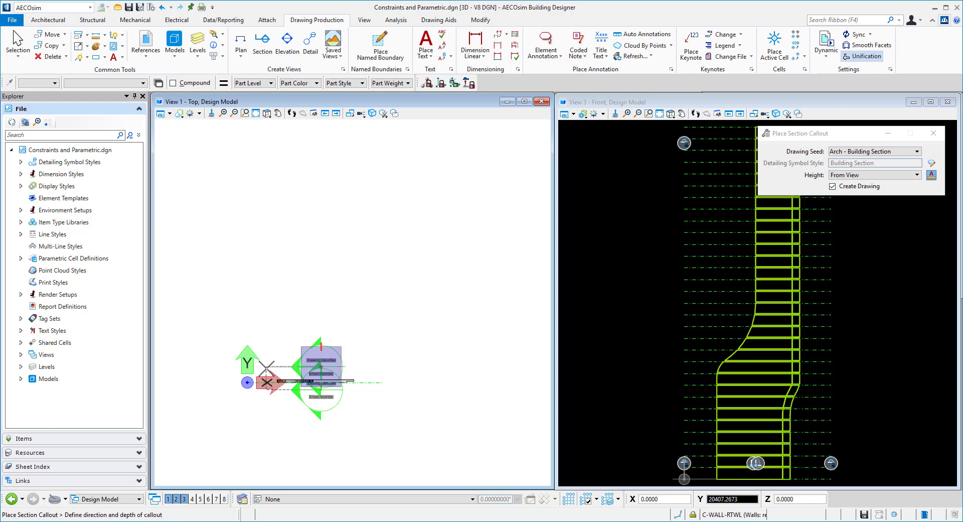
{"action": "left_click", "coordinate": [357, 333]}
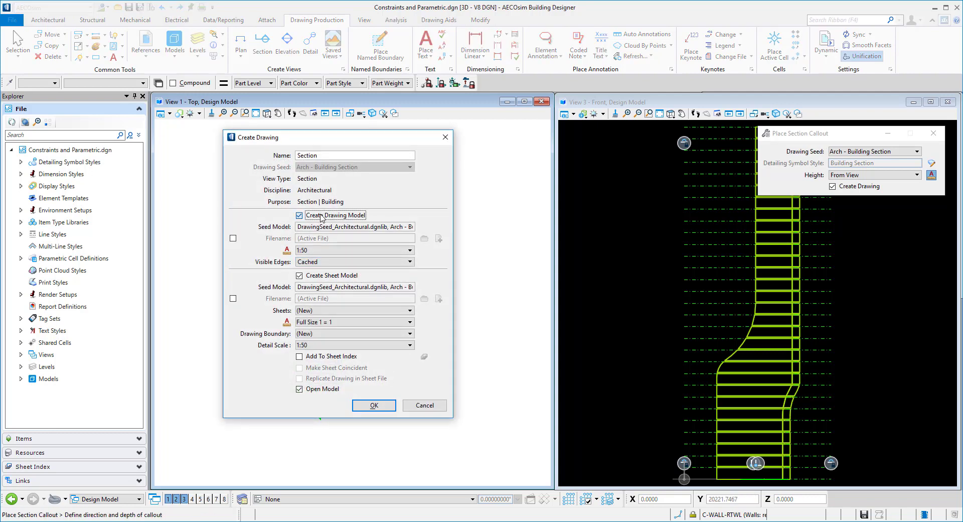
- Create the section without a drawing model and deselect its callout
{"action": "left_click", "coordinate": [320, 216]}
{"action": "left_click", "coordinate": [375, 401]}
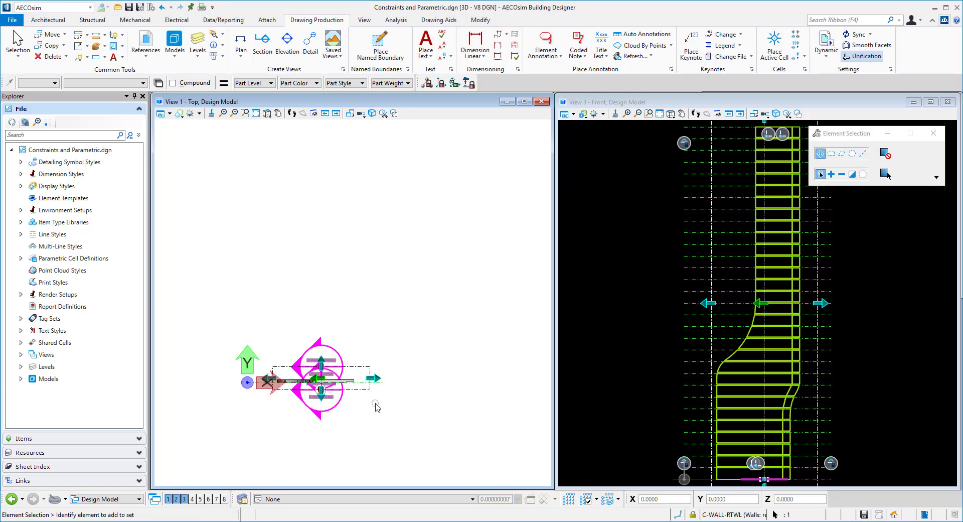
{"action": "left_click", "coordinate": [375, 405]}
- Apply the section callout's clip to View 1 and orbit to see the cut along the solid
{"action": "mouse_move", "coordinate": [334, 353]}
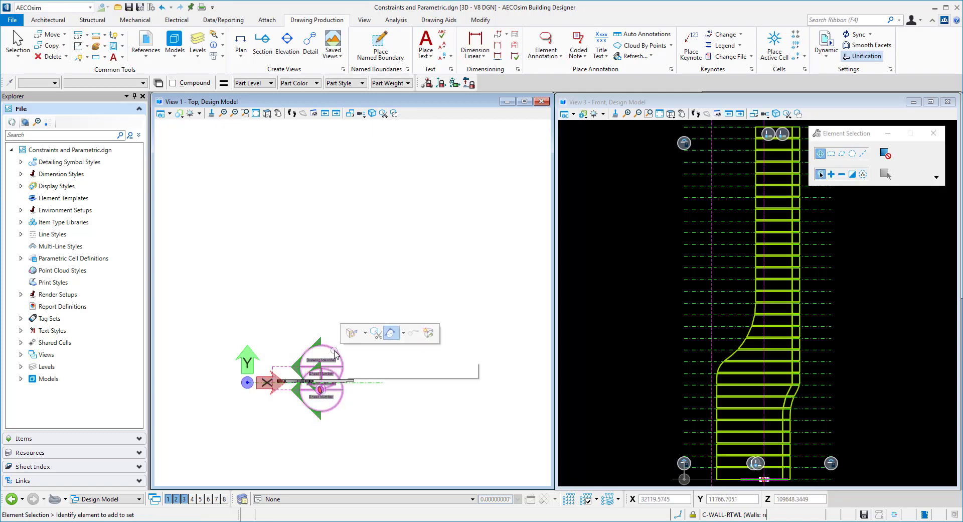
{"action": "left_click", "coordinate": [354, 334]}
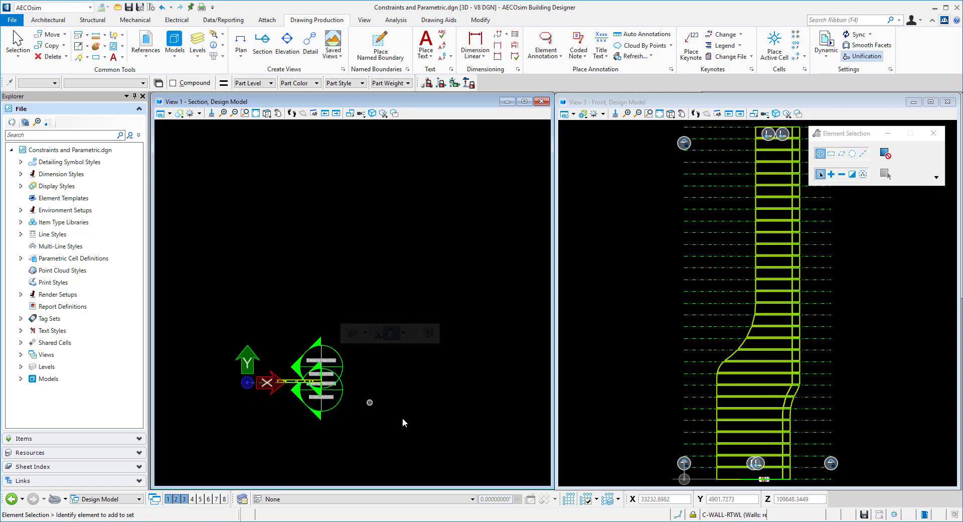
{"action": "middle_click_drag", "start_coordinate": [401, 422], "coordinate": [342, 283], "text": "shift"}
{"action": "scroll", "coordinate": [275, 277], "scroll_direction": "up", "scroll_amount": 8}
{"action": "scroll", "coordinate": [316, 281], "scroll_direction": "down", "scroll_amount": 5}
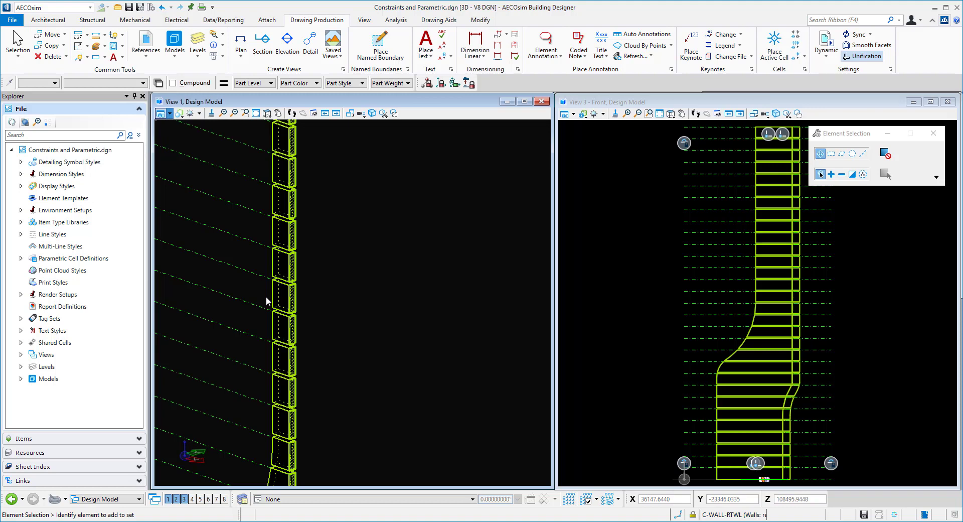
- Make the Illustration display style usable for clip volumes
{"action": "key", "text": "ctrl+b"}
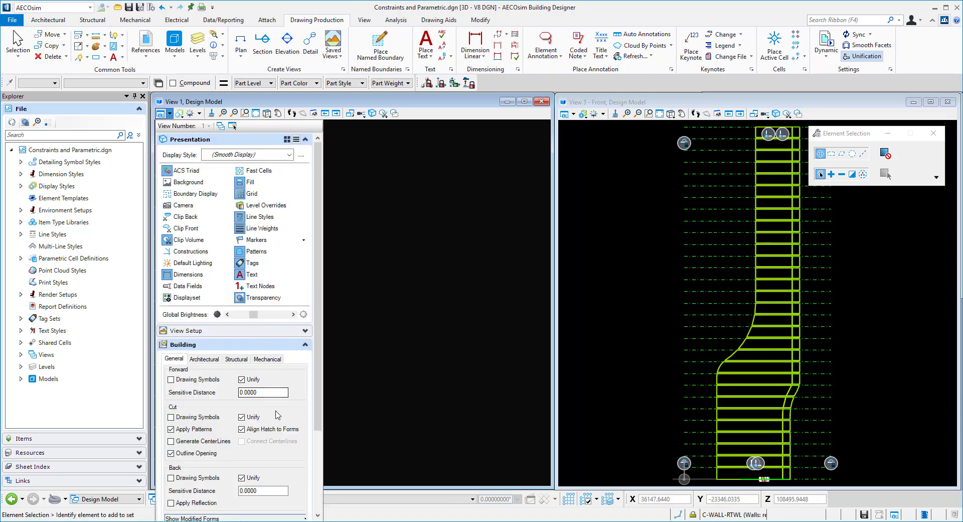
{"action": "scroll", "coordinate": [254, 371], "scroll_direction": "down", "scroll_amount": 2}
{"action": "scroll", "coordinate": [255, 374], "scroll_direction": "down", "scroll_amount": 1}
{"action": "left_click", "coordinate": [303, 485]}
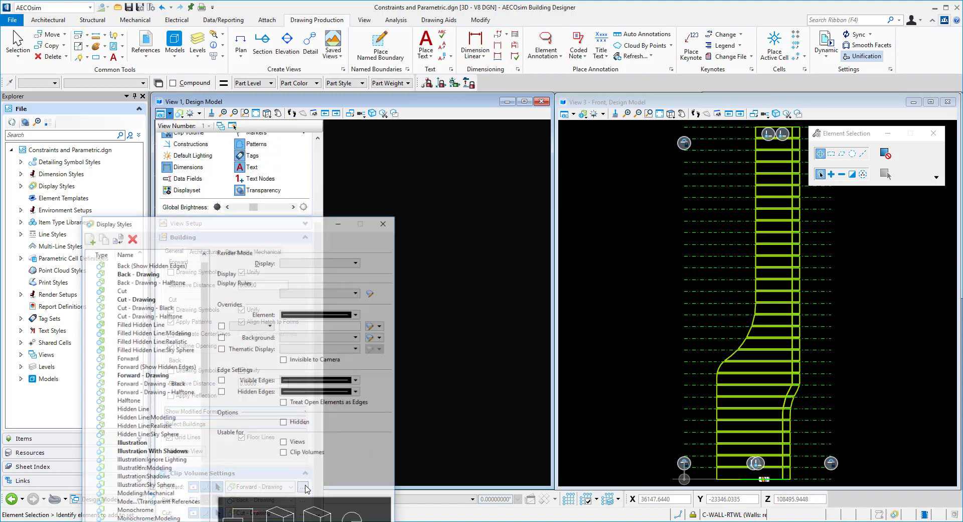
{"action": "left_click_drag", "start_coordinate": [305, 223], "coordinate": [513, 80]}
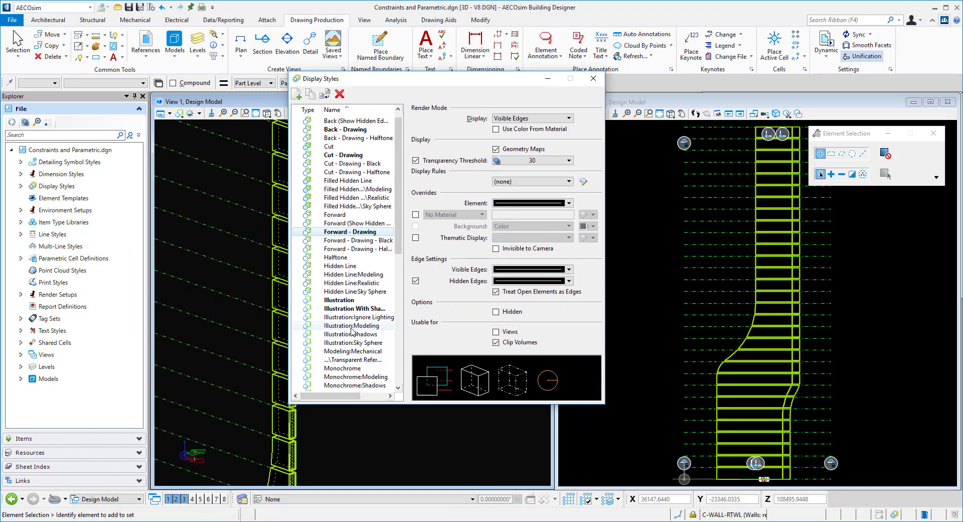
{"action": "left_click", "coordinate": [350, 301]}
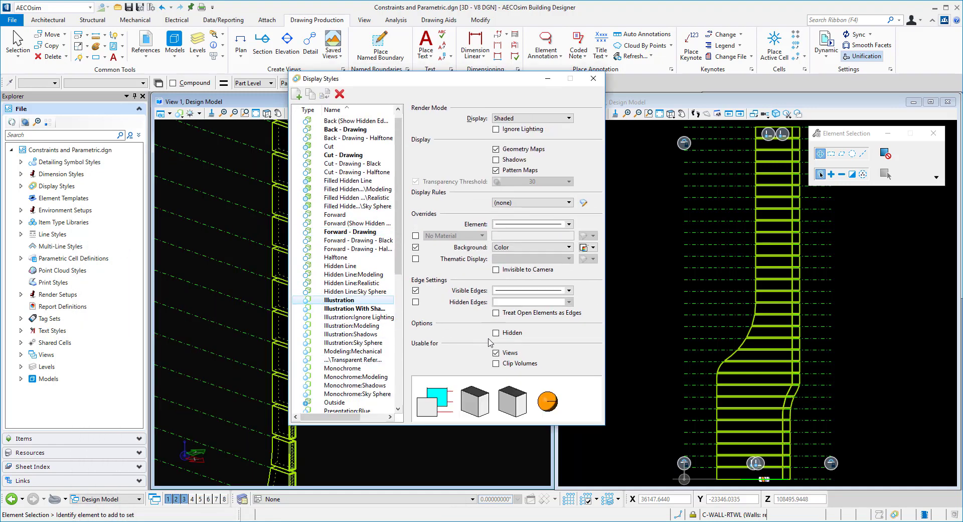
{"action": "left_click", "coordinate": [497, 364]}
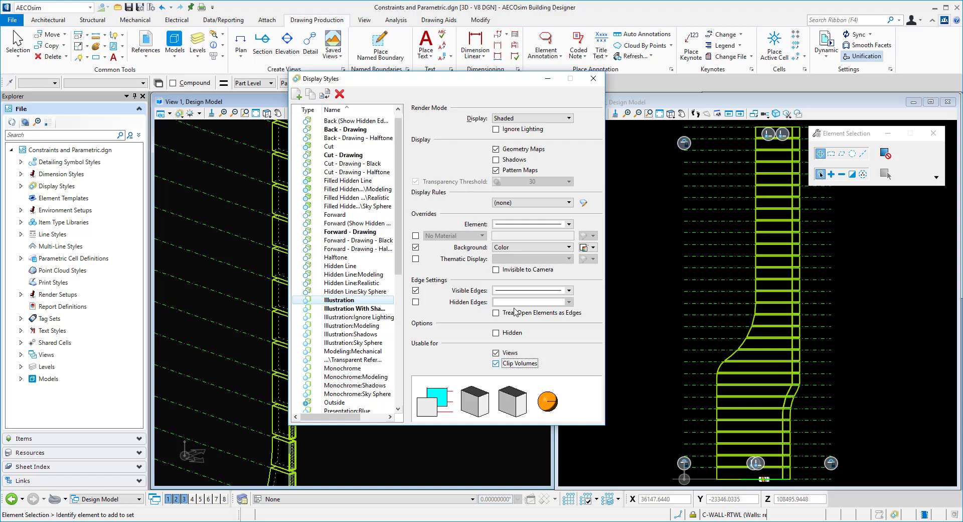
{"action": "left_click", "coordinate": [593, 79]}
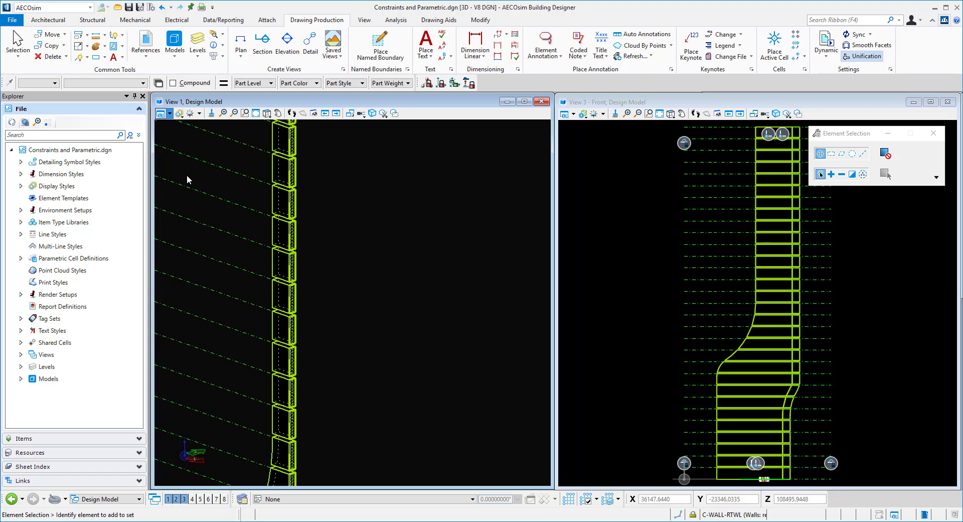
- In View 1's clip volume settings, set the forward display to Illustration and the cut display to Cut - Drawing - Black
{"action": "key", "text": "ctrl+b"}
{"action": "left_click", "coordinate": [305, 343]}
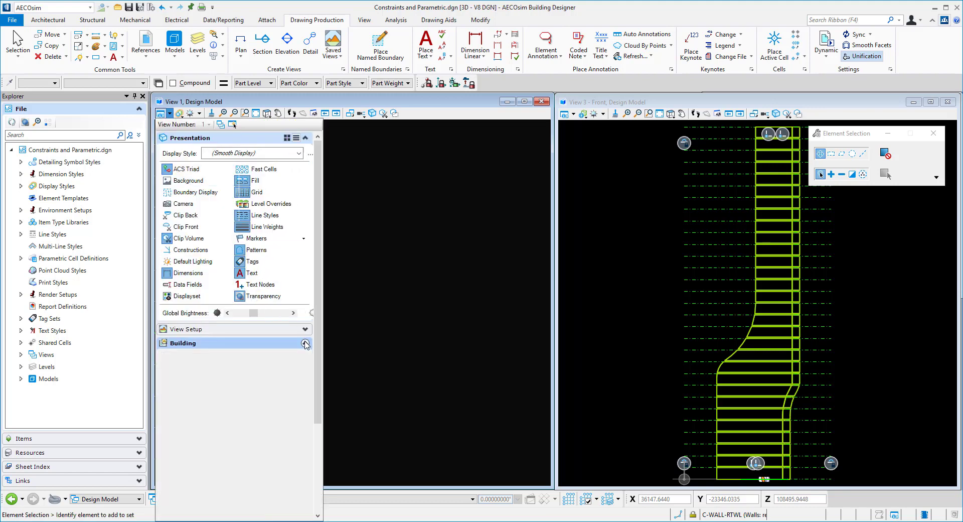
{"action": "left_click", "coordinate": [300, 371]}
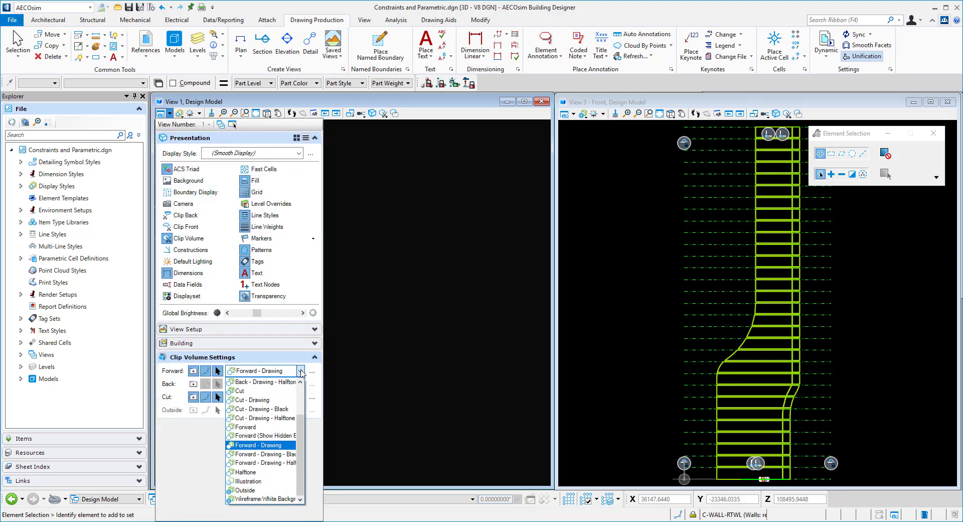
{"action": "left_click", "coordinate": [262, 481]}
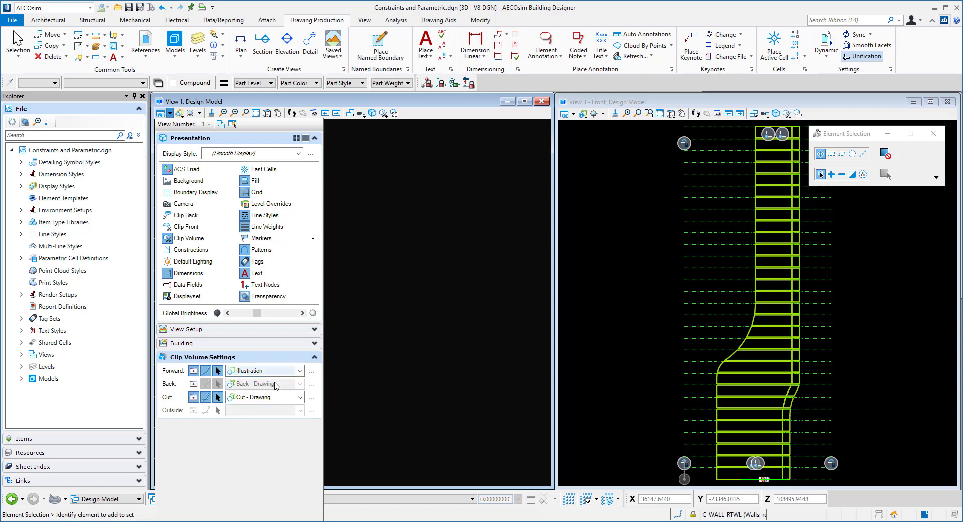
{"action": "left_click", "coordinate": [301, 398]}
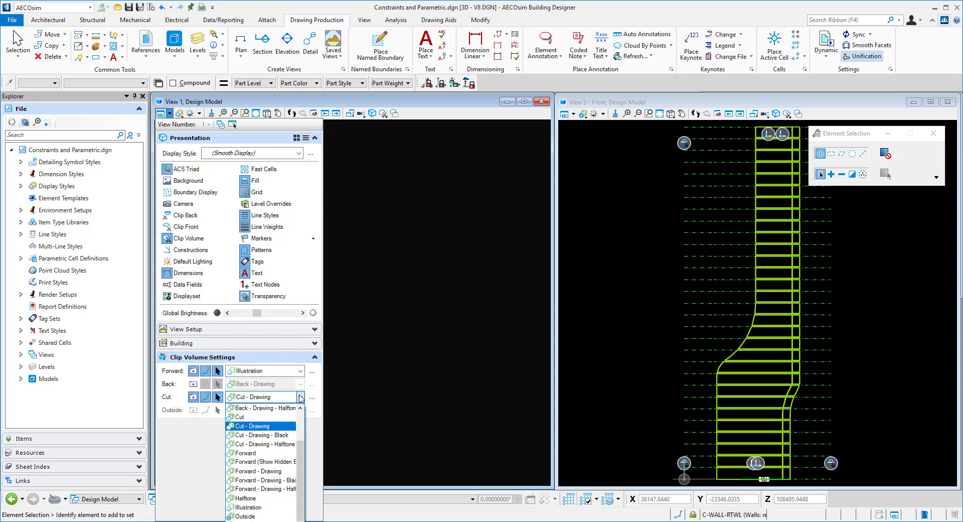
{"action": "left_click", "coordinate": [279, 441]}
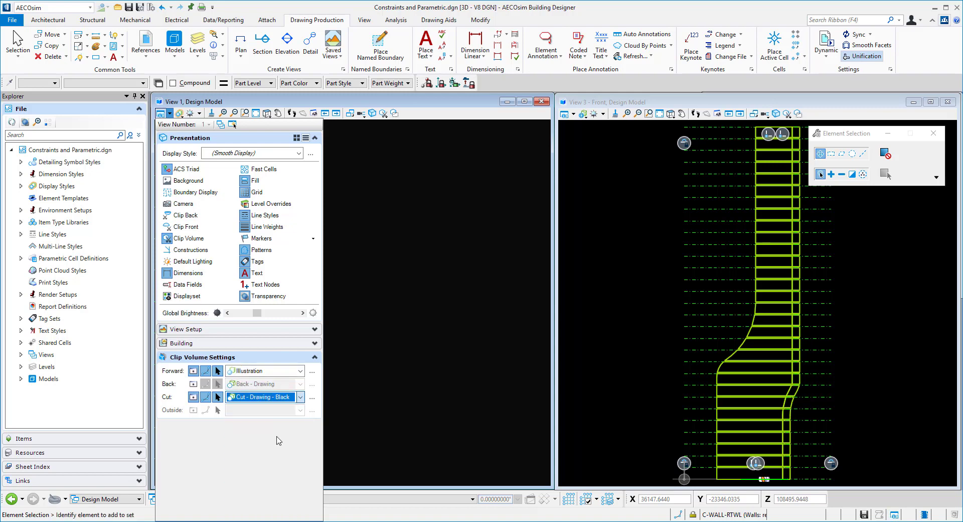
{"action": "left_click", "coordinate": [364, 330]}
- Give View 1 the default Illustration display style and examine the section cut faces along the solid up close
{"action": "scroll", "coordinate": [338, 225], "scroll_direction": "down", "scroll_amount": 2}
{"action": "scroll", "coordinate": [316, 198], "scroll_direction": "up", "scroll_amount": 5}
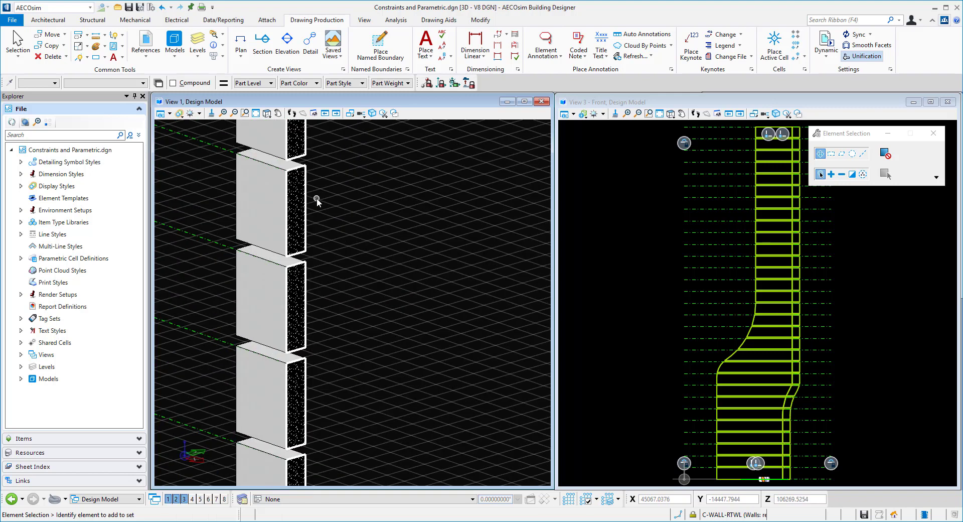
{"action": "left_click", "coordinate": [179, 113]}
{"action": "mouse_move", "coordinate": [241, 167]}
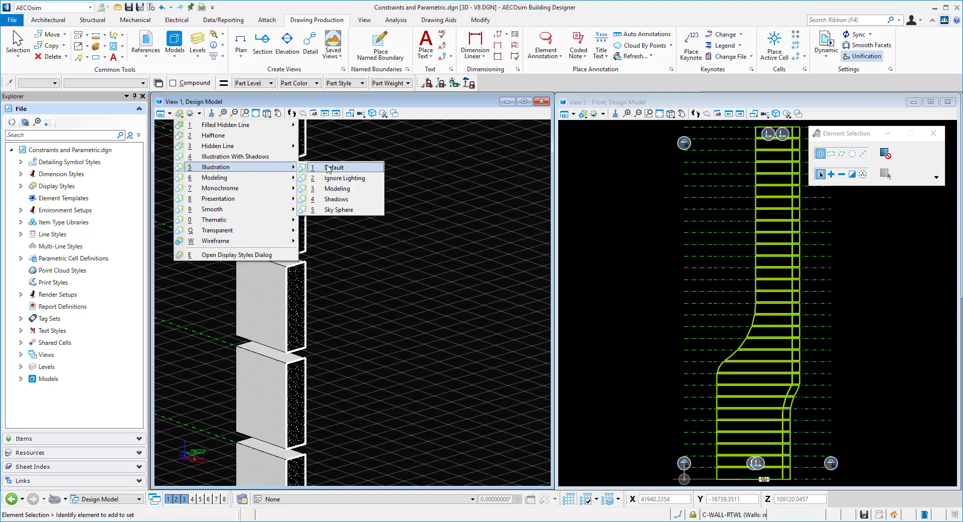
{"action": "left_click", "coordinate": [328, 168]}
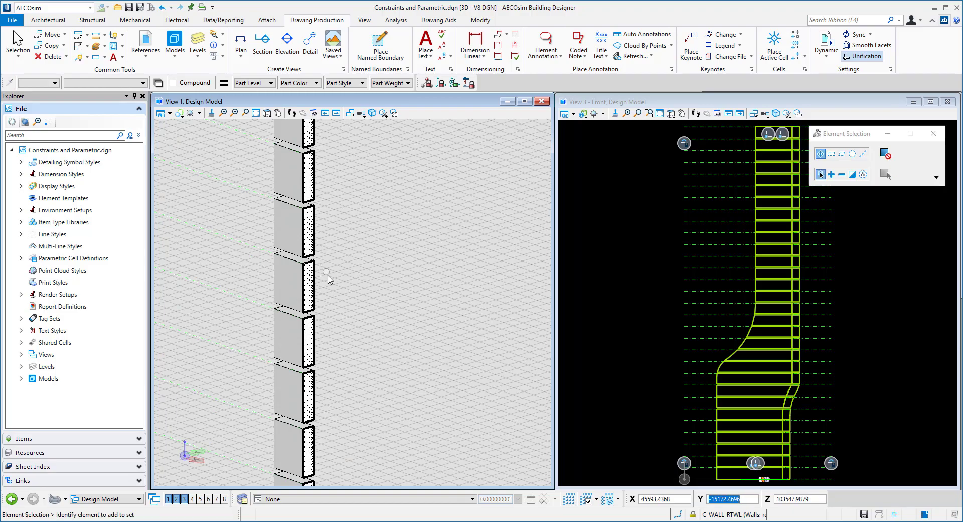
{"action": "scroll", "coordinate": [327, 272], "scroll_direction": "down", "scroll_amount": 3}
{"action": "middle_click_drag", "start_coordinate": [344, 315], "coordinate": [345, 148]}
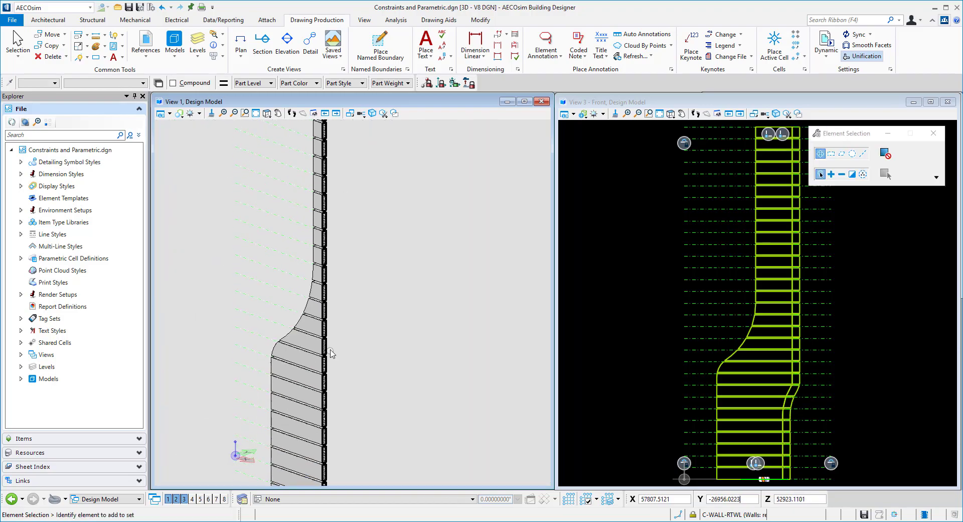
{"action": "middle_click_drag", "start_coordinate": [330, 353], "coordinate": [388, 286], "text": "shift"}
{"action": "scroll", "coordinate": [304, 206], "scroll_direction": "up", "scroll_amount": 3}
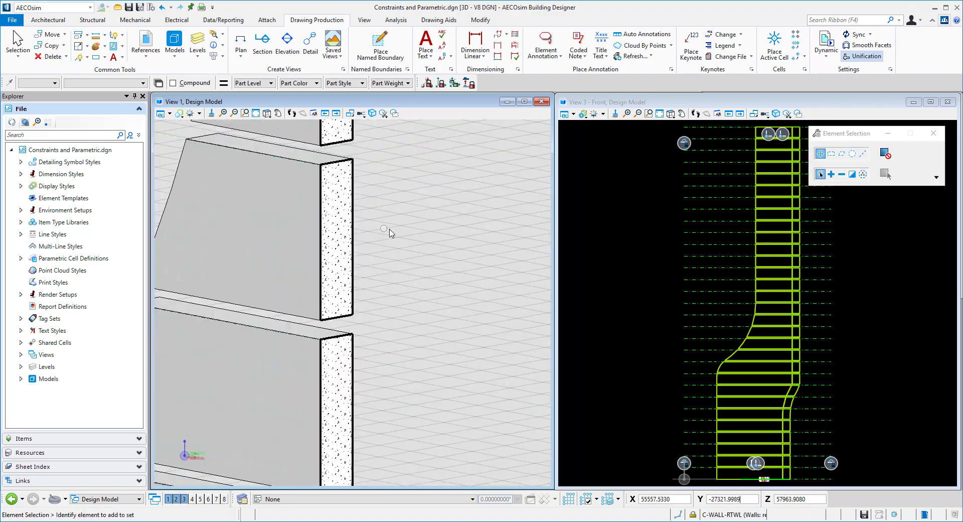